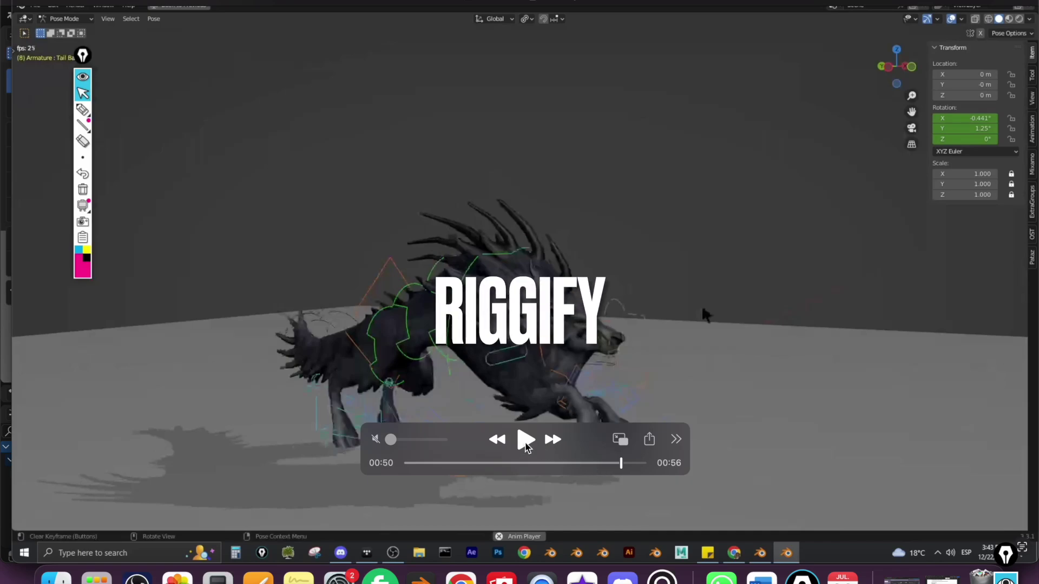
Play the wolf run animation, pause, replay from 00:50, then select the character's shoulder control.
left_click(526, 441)
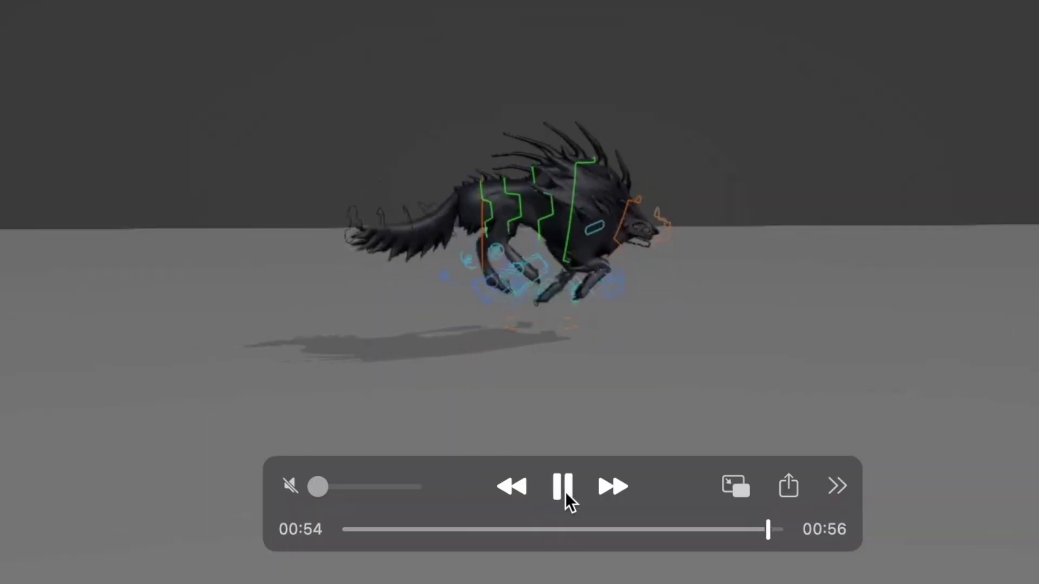
left_click(565, 492)
left_click_drag(757, 532, 736, 533)
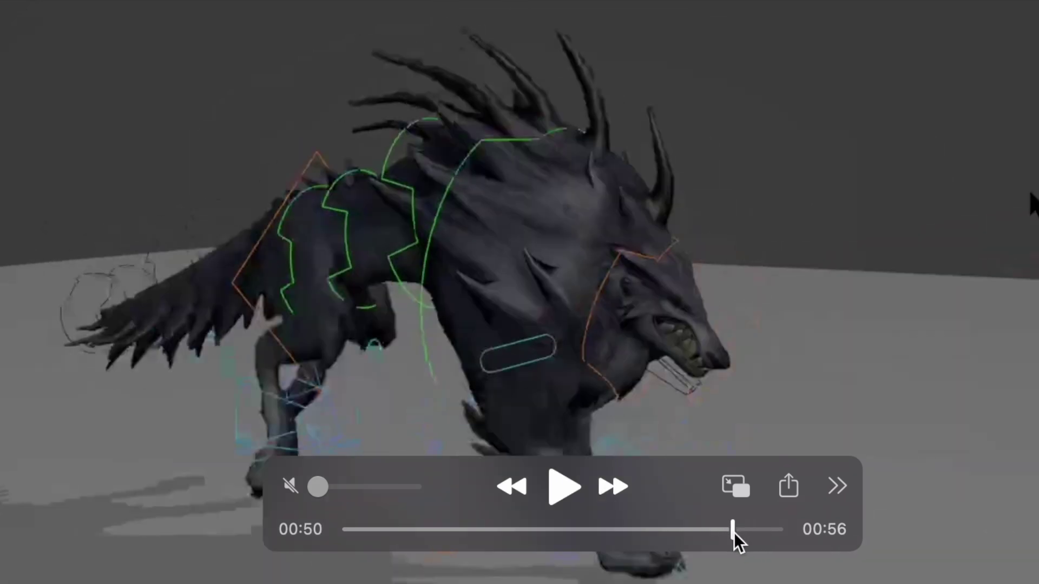
left_click(565, 490)
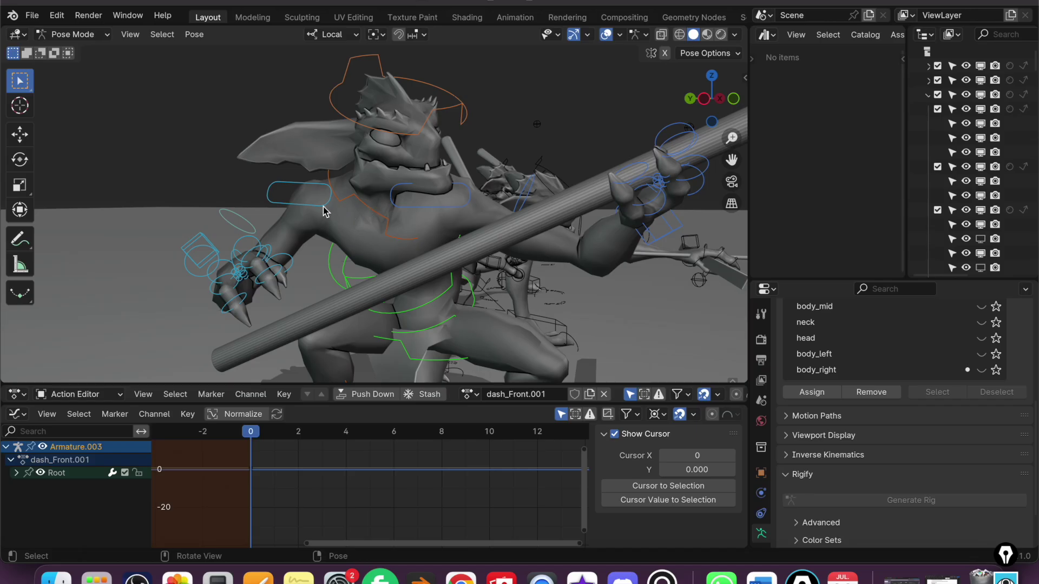
left_click(324, 211)
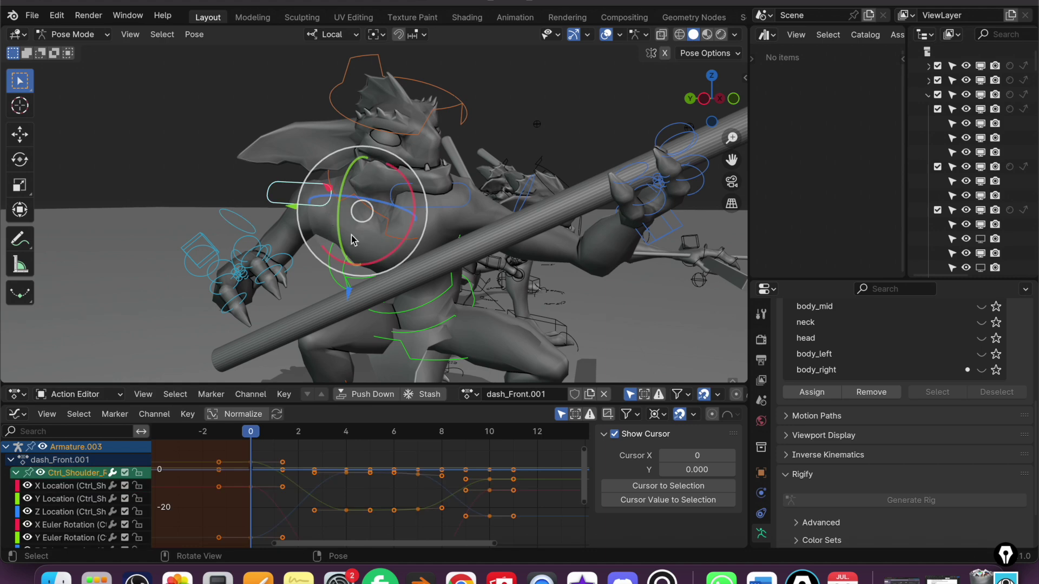
Trackball-rotate the shoulder and arm FK controls to new poses.
key("r")
key("r")
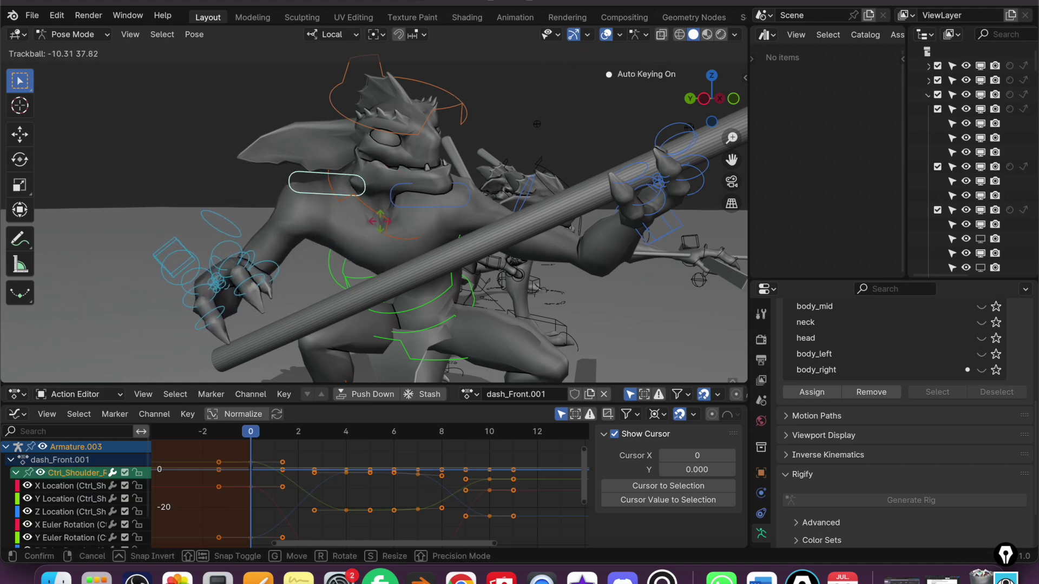
left_click(254, 243)
key("r")
key("r")
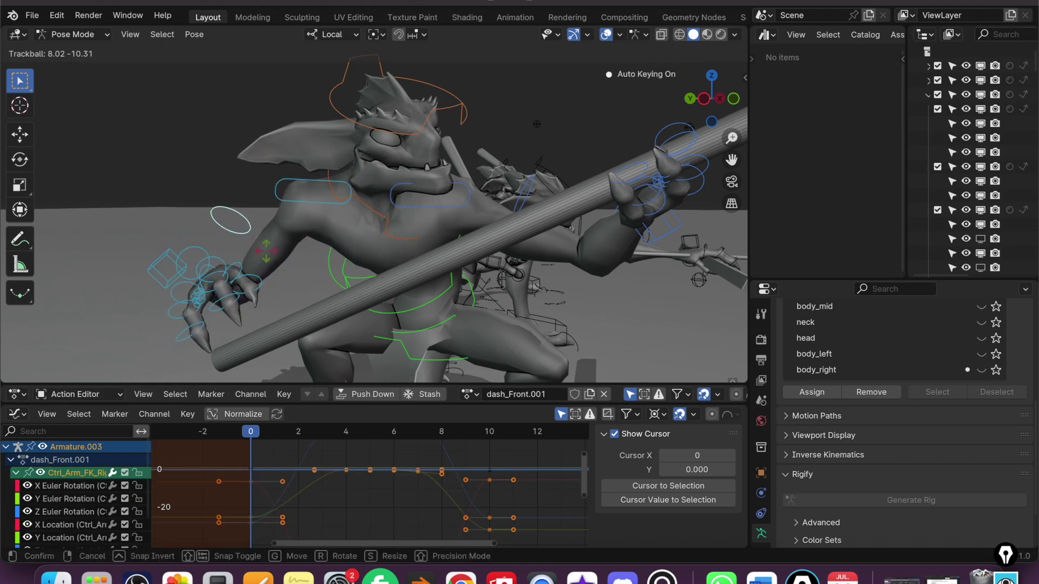
left_click(271, 243)
Rotate the Ctrl_Head control, then go to Edit > Preferences.
left_click(400, 115)
key("r")
key("r")
left_click(372, 150)
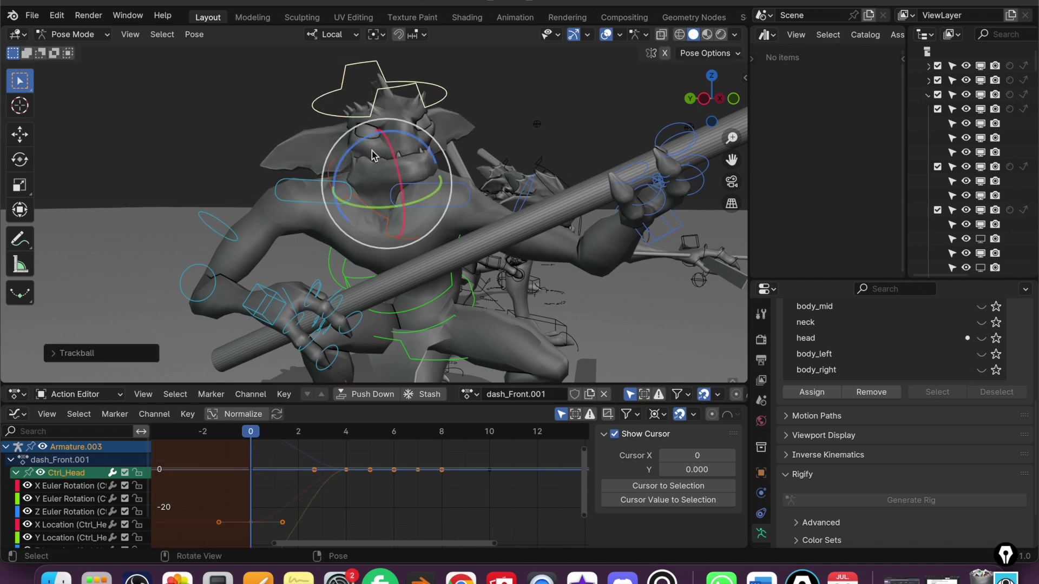
left_click(32, 17)
mouse_move(57, 15)
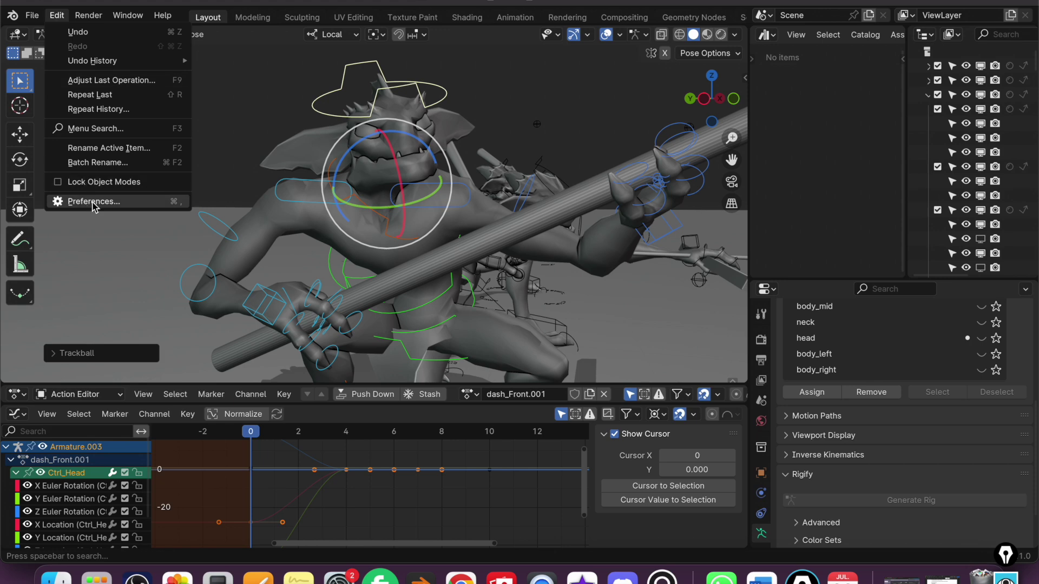
left_click(98, 205)
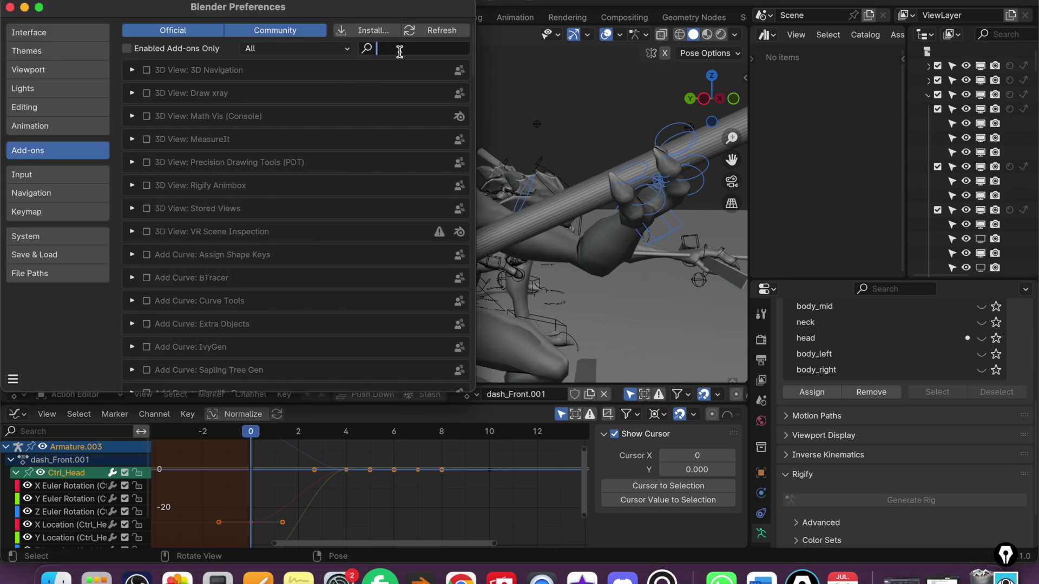
Filter the Preferences add-ons list with 'RIG' to find Rigify.
type("RIG")
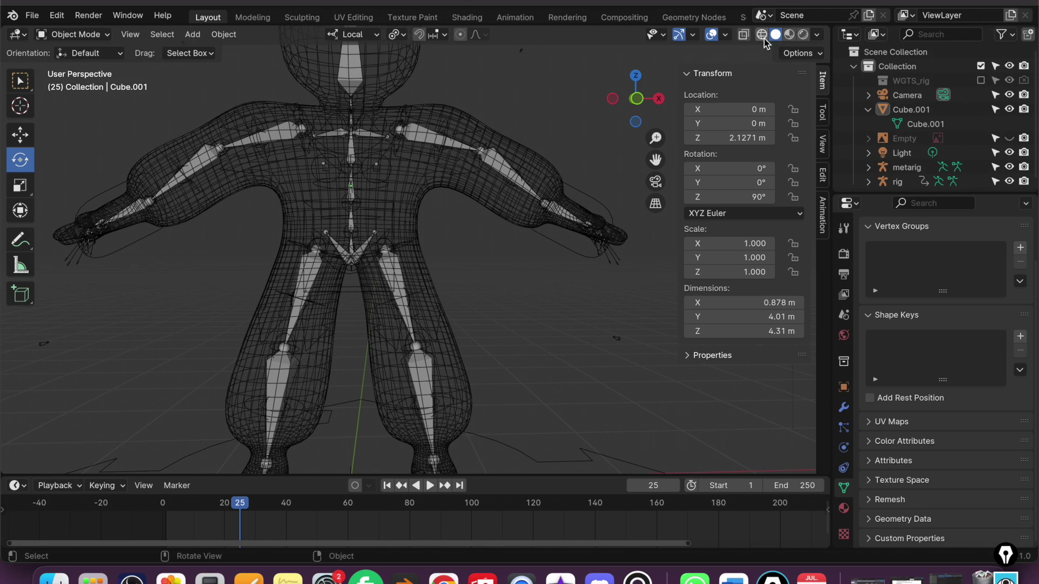
Trackball-rotate the generated rig to about 29.3°, 4.4°, -23.5°, then deselect it.
scroll(511, 300, "down", 1)
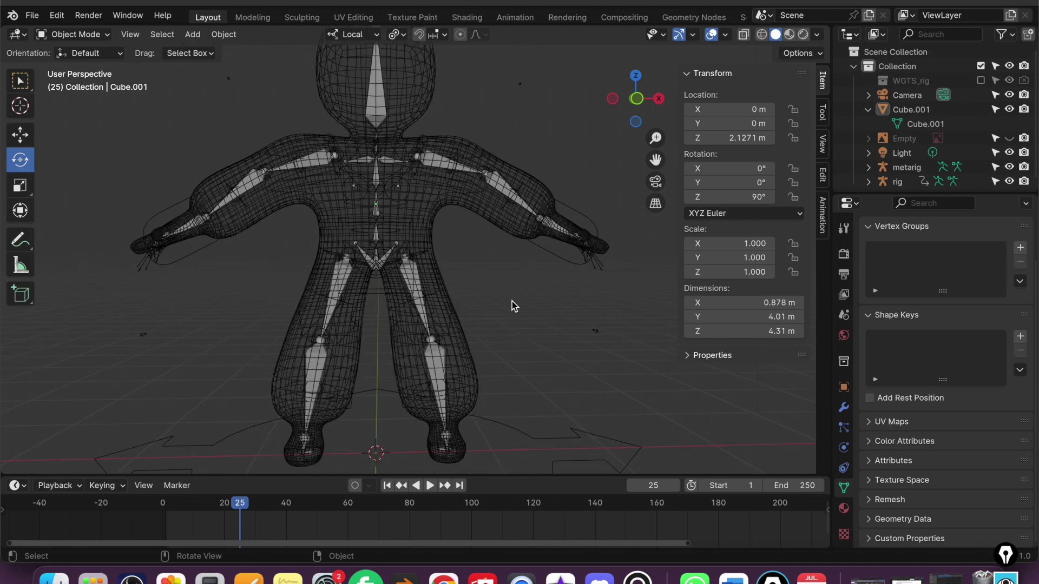
left_click(528, 436)
key("r")
key("r")
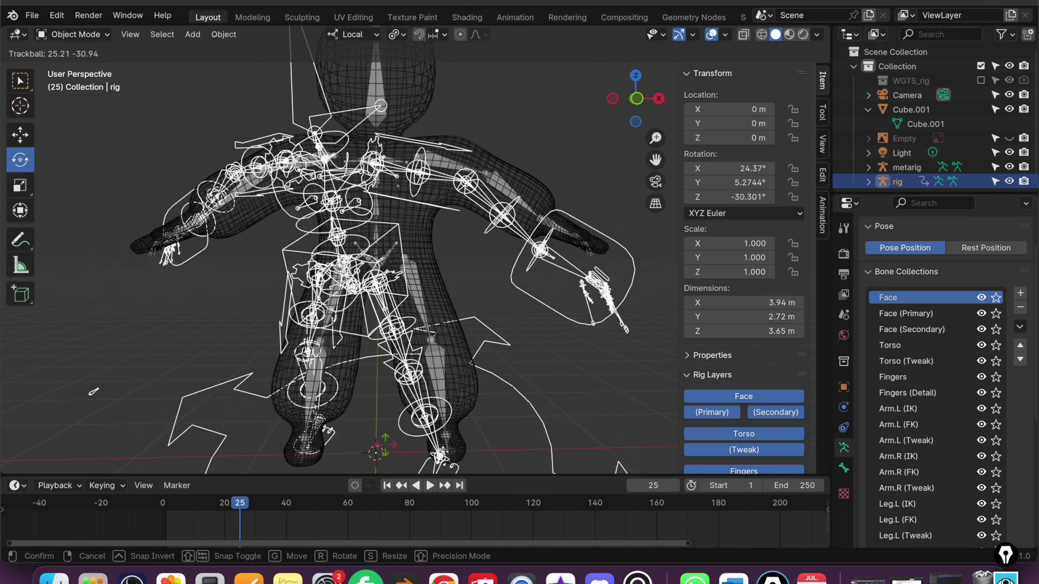
left_click(385, 202)
scroll(376, 219, "up", 5)
left_click(527, 273)
Orbit around the character and collapse Cube.001's children in the Outliner.
middle_click_drag(527, 273, 320, 229)
scroll(320, 229, "down", 5)
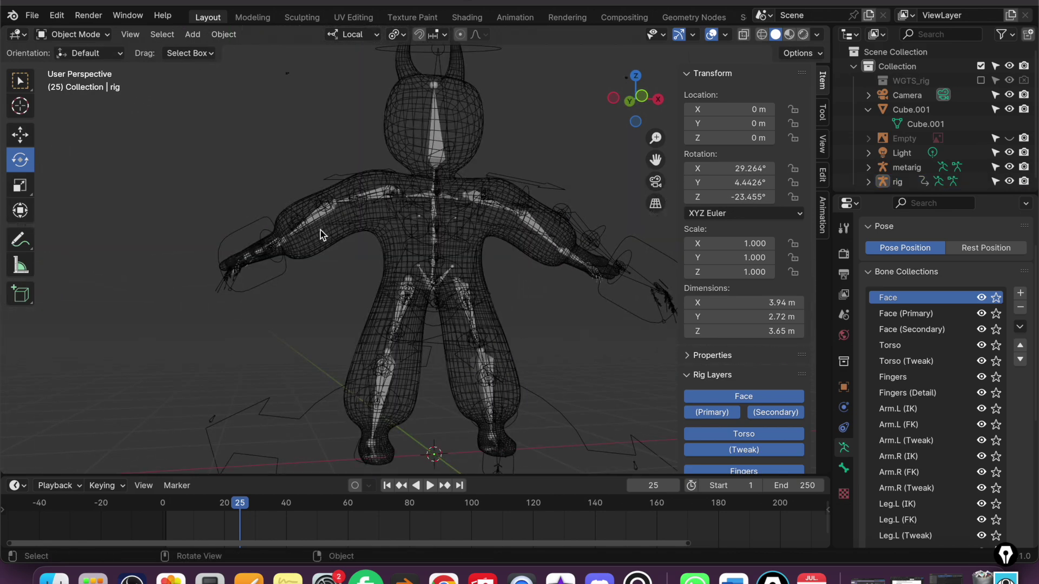
left_click(32, 16)
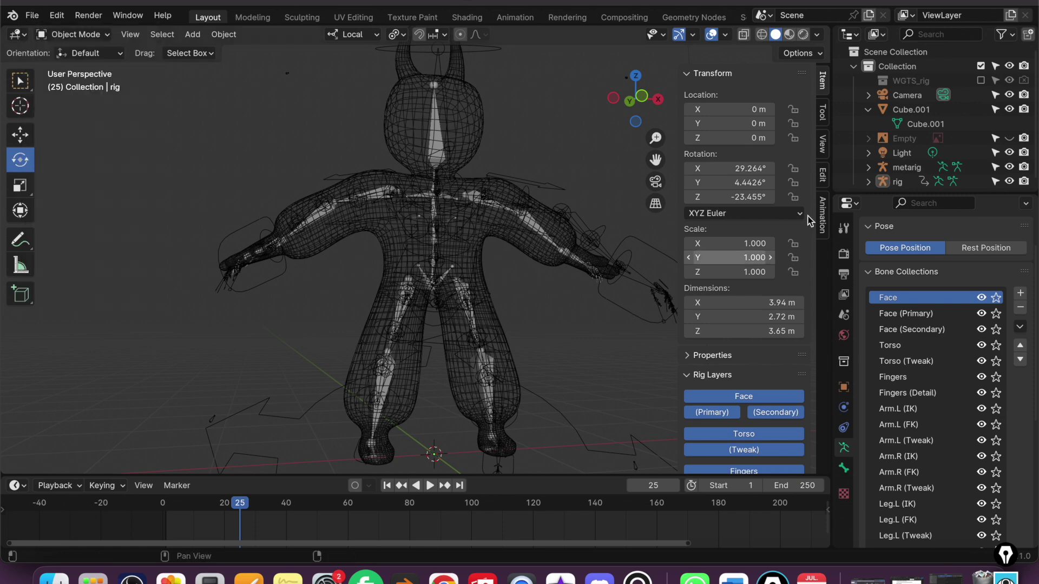
left_click(868, 110)
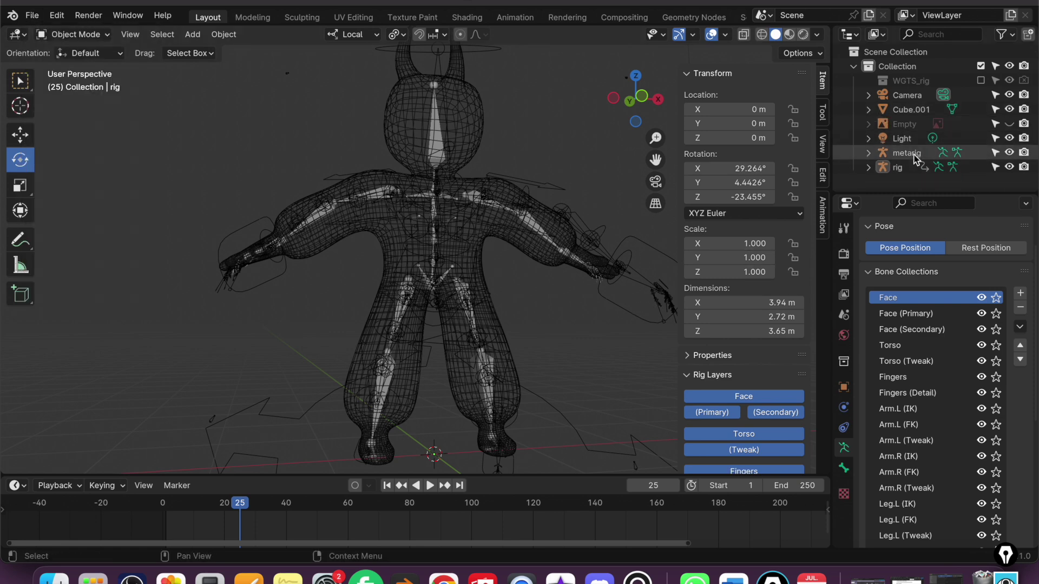
Select the metarig and rig together in the Outliner and delete them.
left_click(917, 153)
left_click(911, 165, "ctrl")
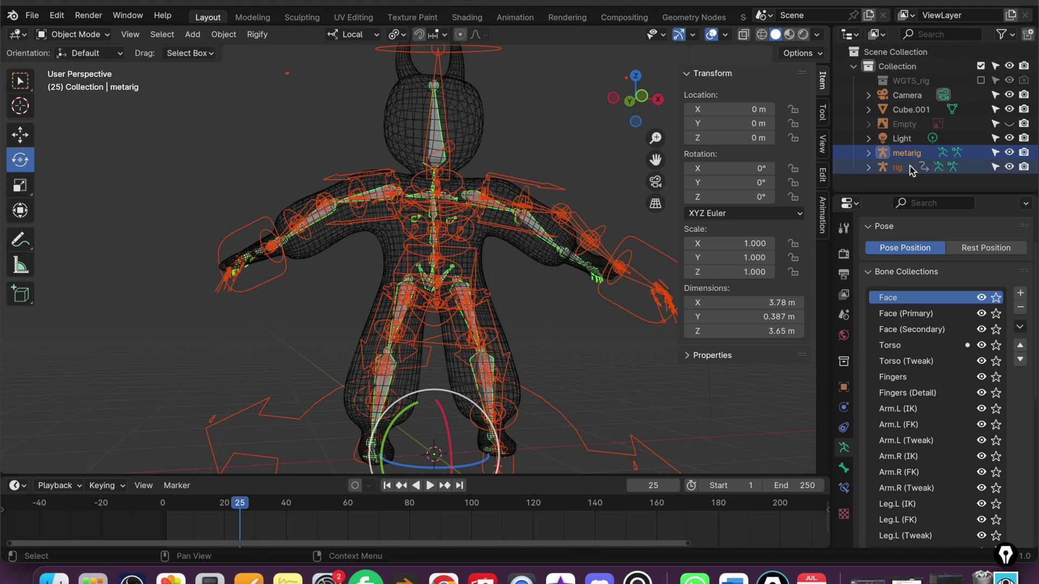
right_click(910, 166)
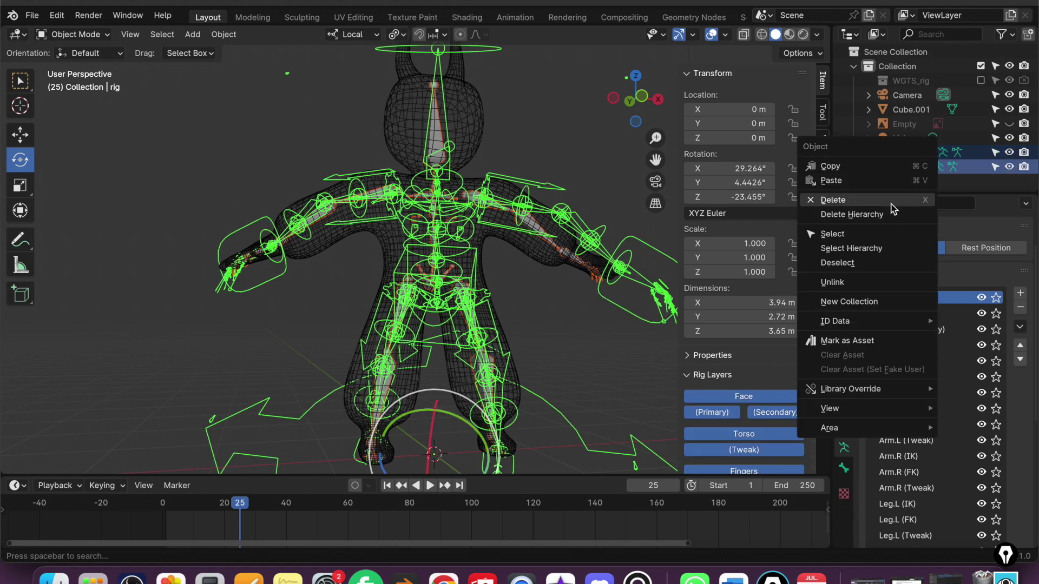
left_click(904, 200)
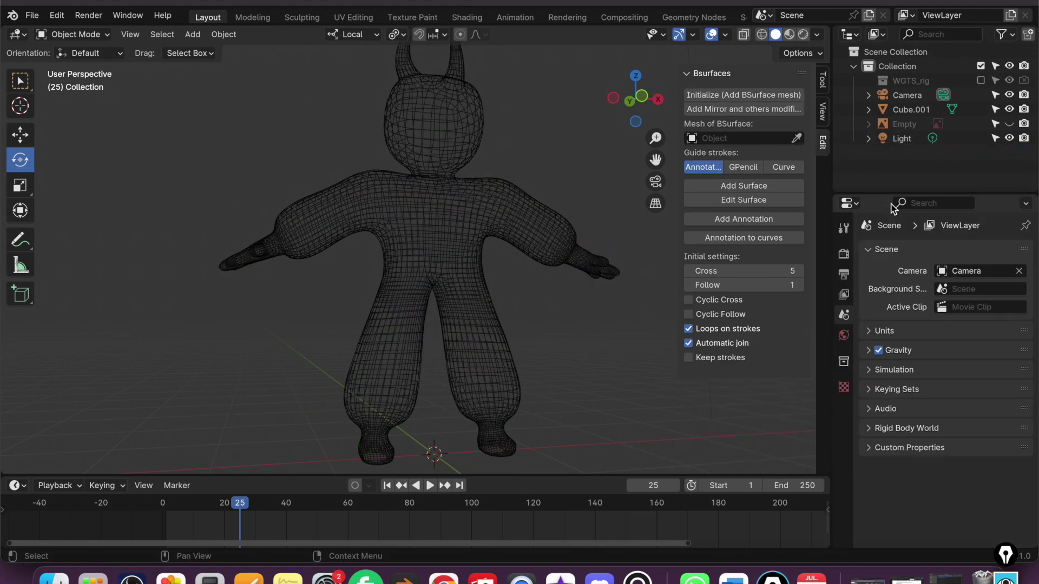
Switch to front view, then pan, zoom and orbit to an angled view of the character.
left_click(642, 96)
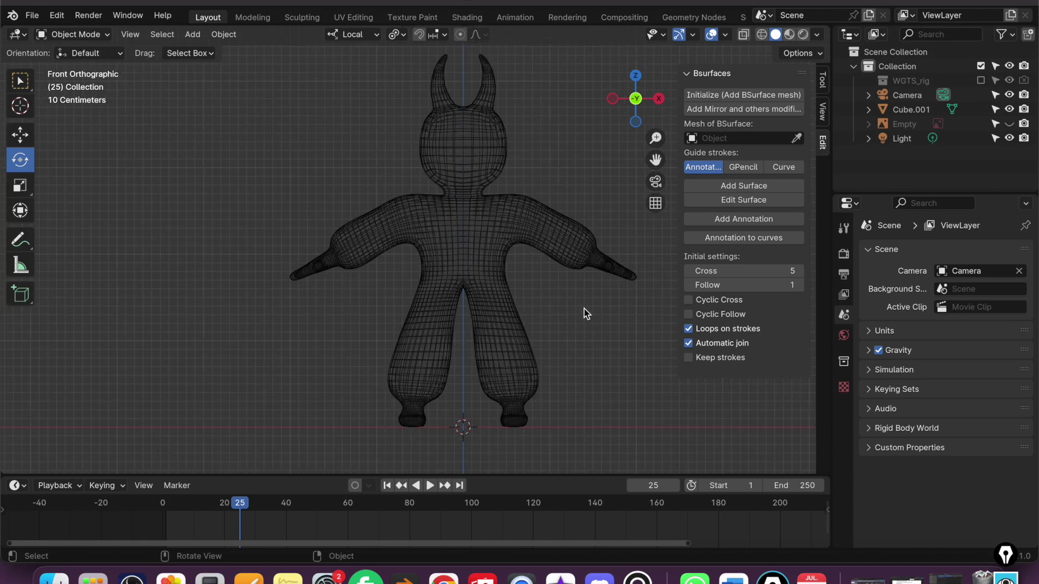
mouse_move(594, 302)
middle_mouse_down("shift")
mouse_move(527, 284)
mouse_move(579, 261)
middle_mouse_up("shift")
scroll(532, 287, "up", 1)
mouse_move(579, 179)
middle_mouse_down()
mouse_move(497, 243)
mouse_move(598, 253)
mouse_move(194, 210)
middle_mouse_up()
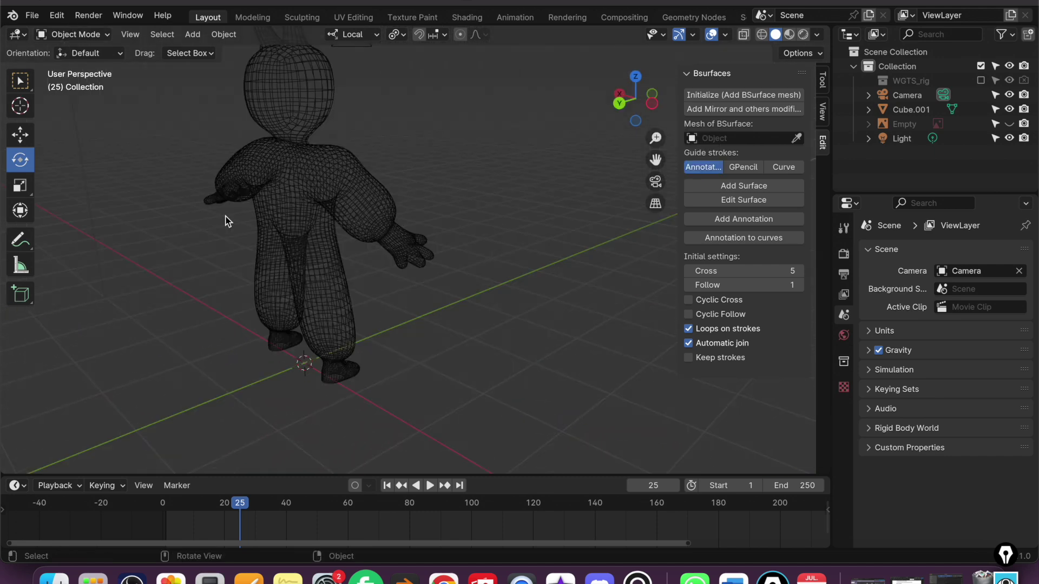
Add a Shark (Meta-Rig) via Shift+A > Armature > Animals.
key("shift+a")
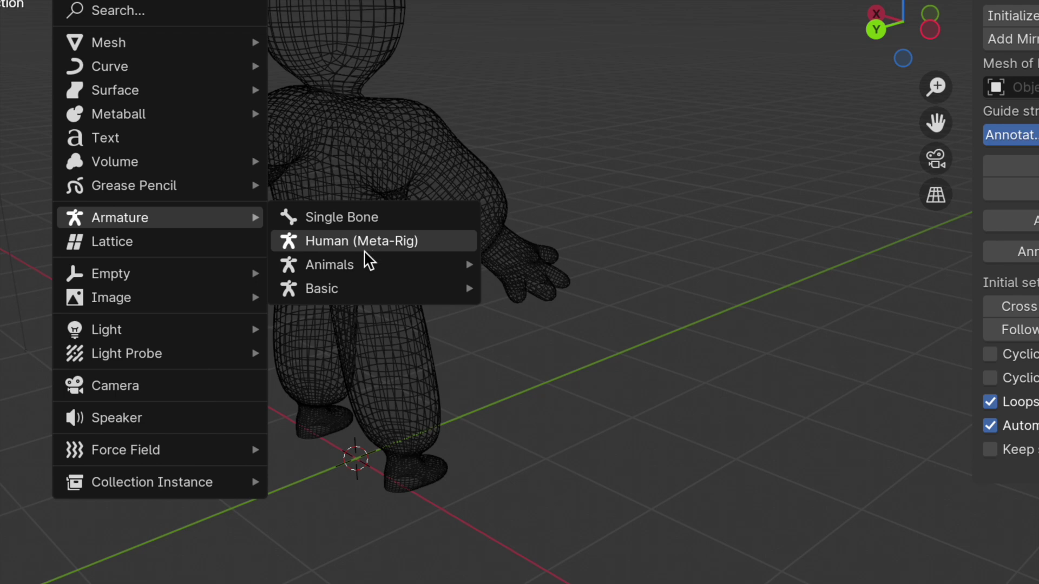
mouse_move(330, 264)
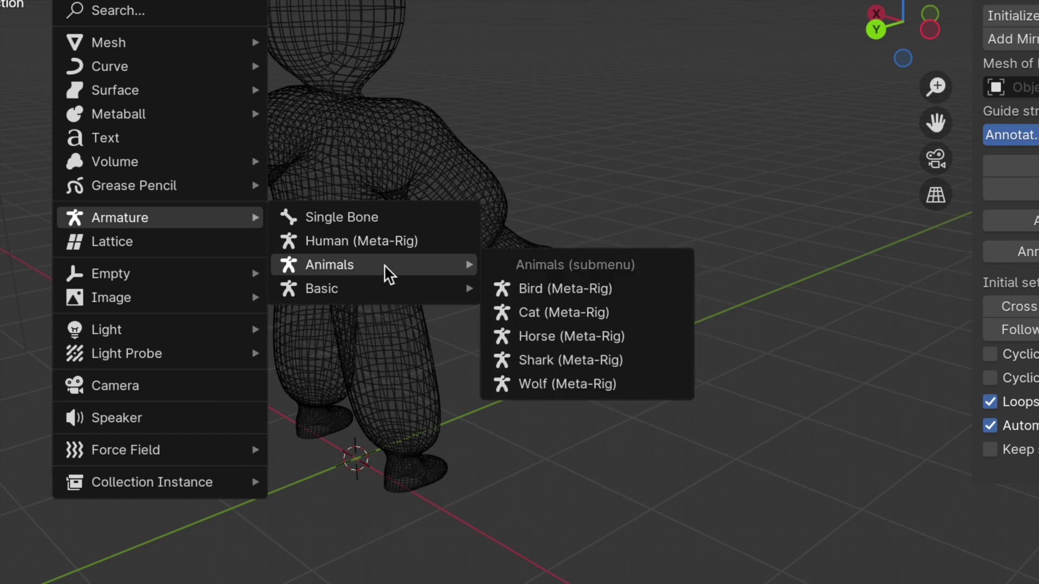
left_click(569, 365)
In Edit Mode on the Shark metarig, select spine.005 and try a move, then cancel it.
mouse_move(634, 388)
middle_mouse_down()
mouse_move(576, 384)
mouse_move(582, 392)
middle_mouse_up()
key("Tab")
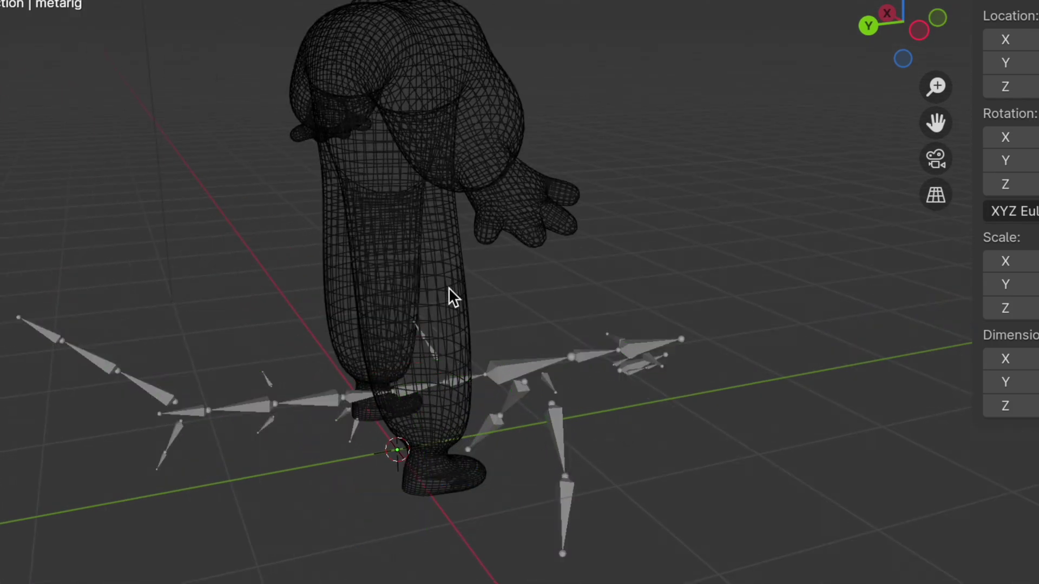
left_click(420, 323)
left_click(417, 312)
scroll(420, 323, "up", 2)
scroll(436, 337, "up", 2)
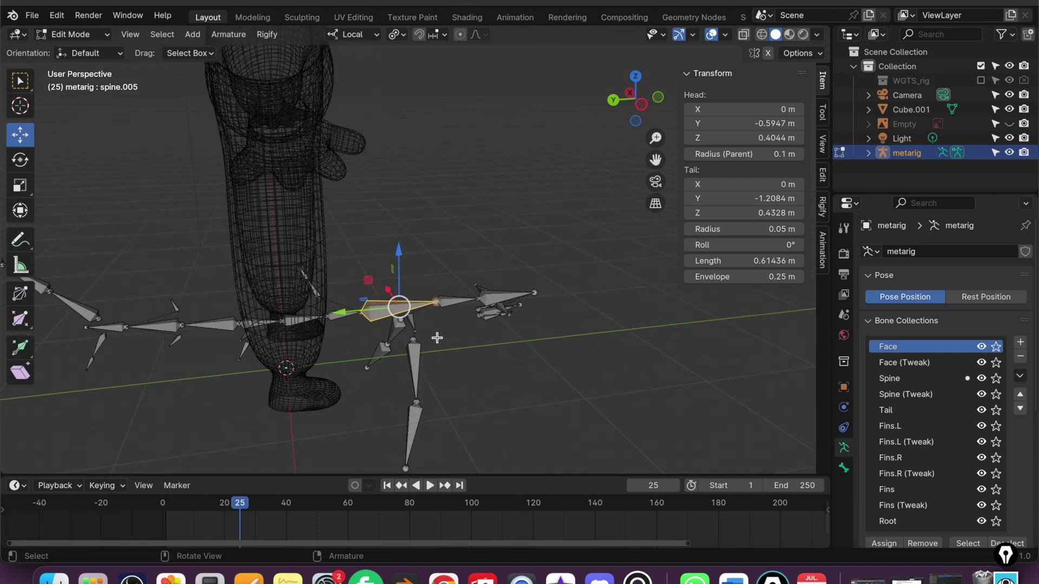
key("g")
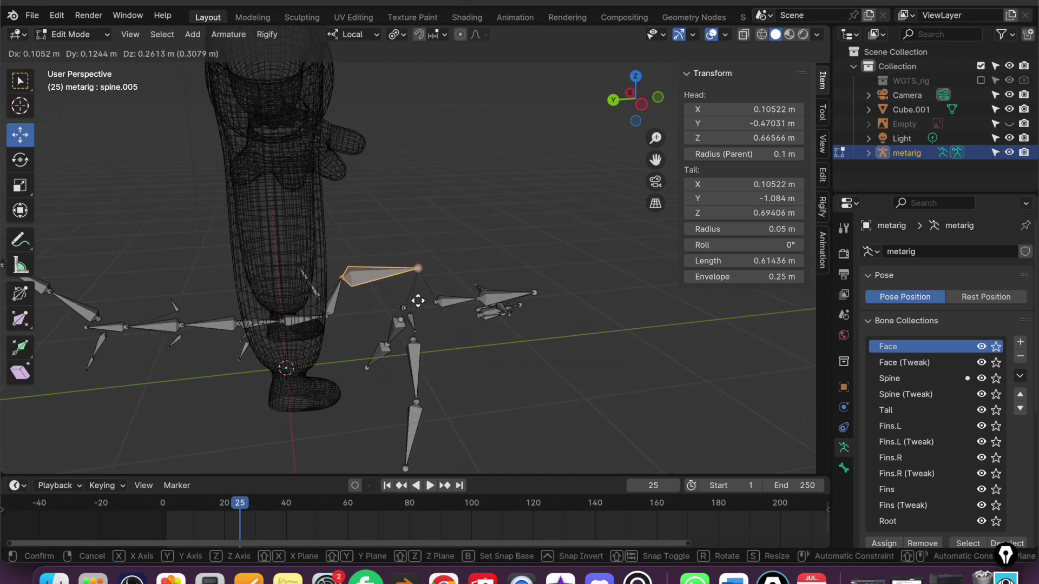
right_click(417, 302)
Scale the back_fin.T.Bk bone, then scale the outer fin bones together to 2.218.
mouse_move(492, 351)
middle_mouse_down()
mouse_move(507, 406)
mouse_move(493, 382)
middle_mouse_up()
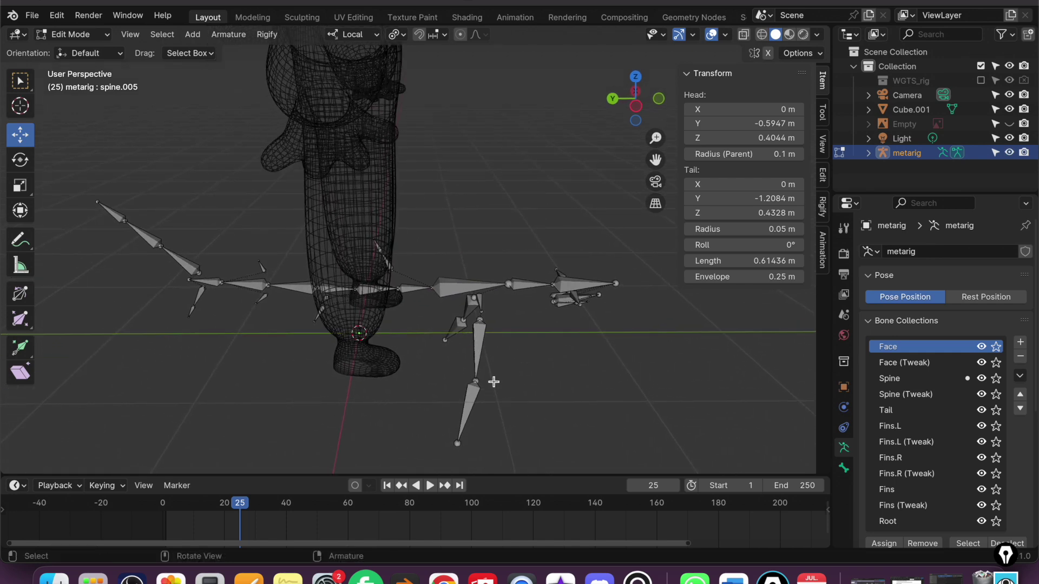
mouse_move(488, 378)
middle_mouse_down()
mouse_move(551, 284)
mouse_move(463, 366)
mouse_move(533, 335)
middle_mouse_up()
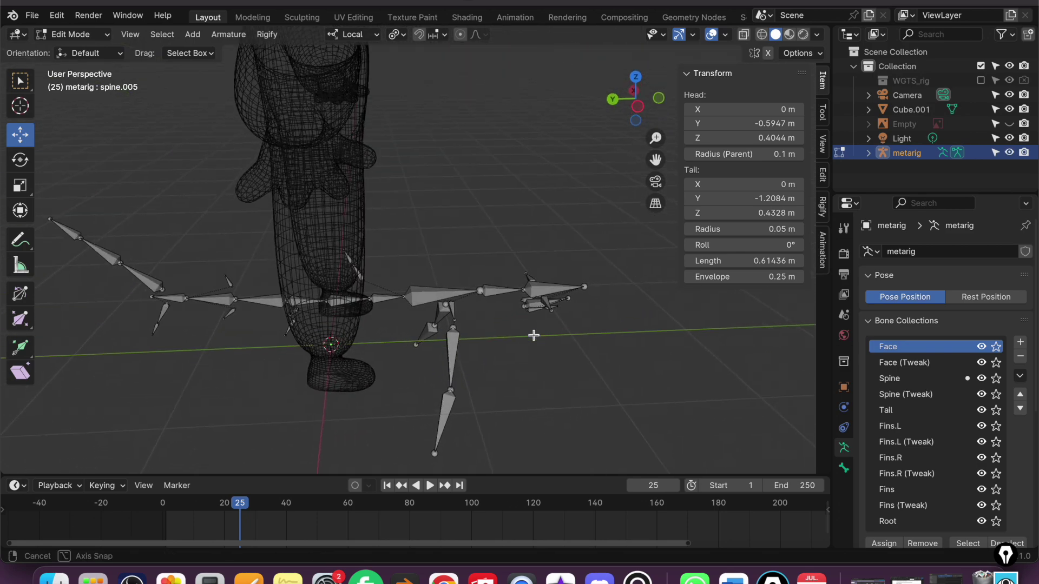
left_click(150, 283)
middle_click_drag(217, 276, 246, 292)
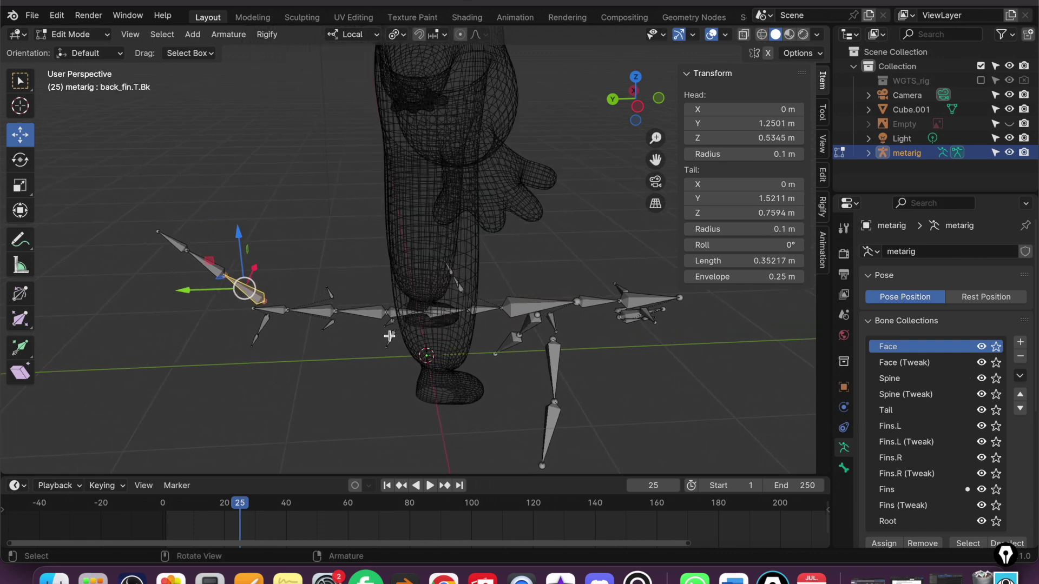
key("s")
left_click(254, 296)
left_click_drag(123, 205, 230, 290)
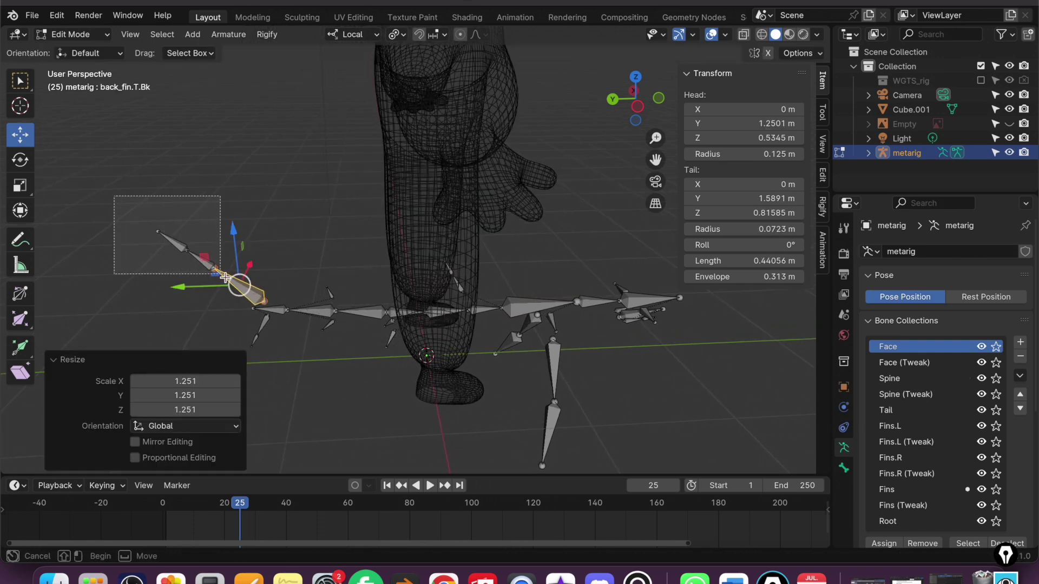
key("s")
left_click(311, 306)
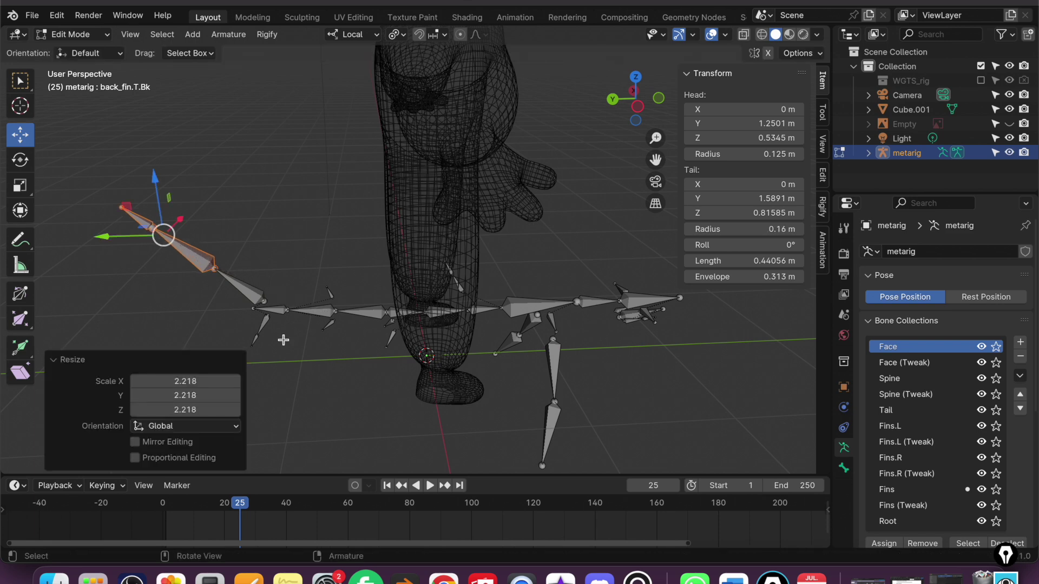
Select spine.001, try moving it and cancel, then deselect and orbit around the rig.
middle_click_drag(296, 334, 291, 323)
left_click(313, 308)
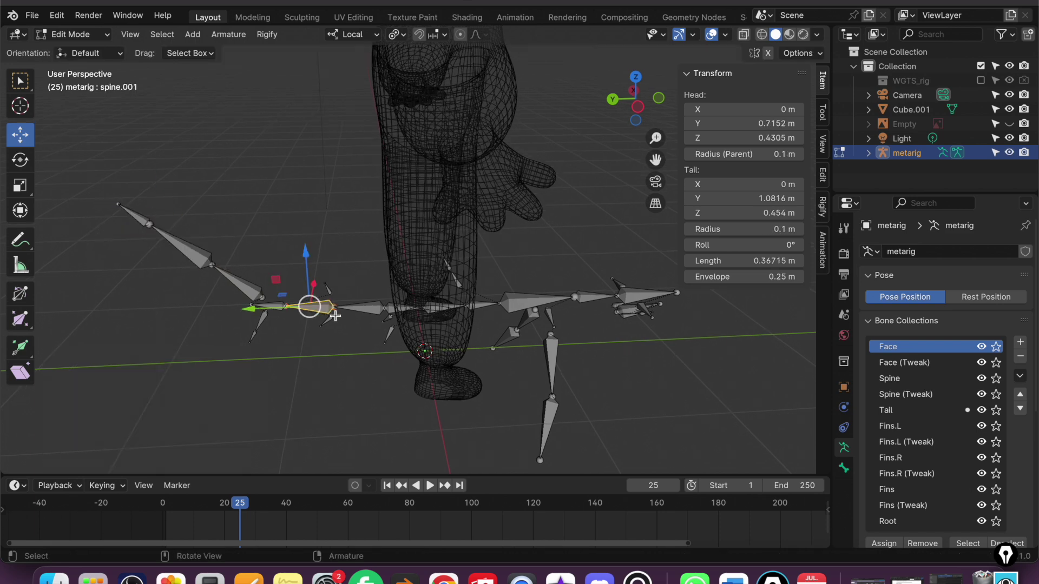
left_click_drag(314, 306, 316, 318)
right_click(317, 318)
left_click(304, 347)
middle_click_drag(598, 352, 651, 339)
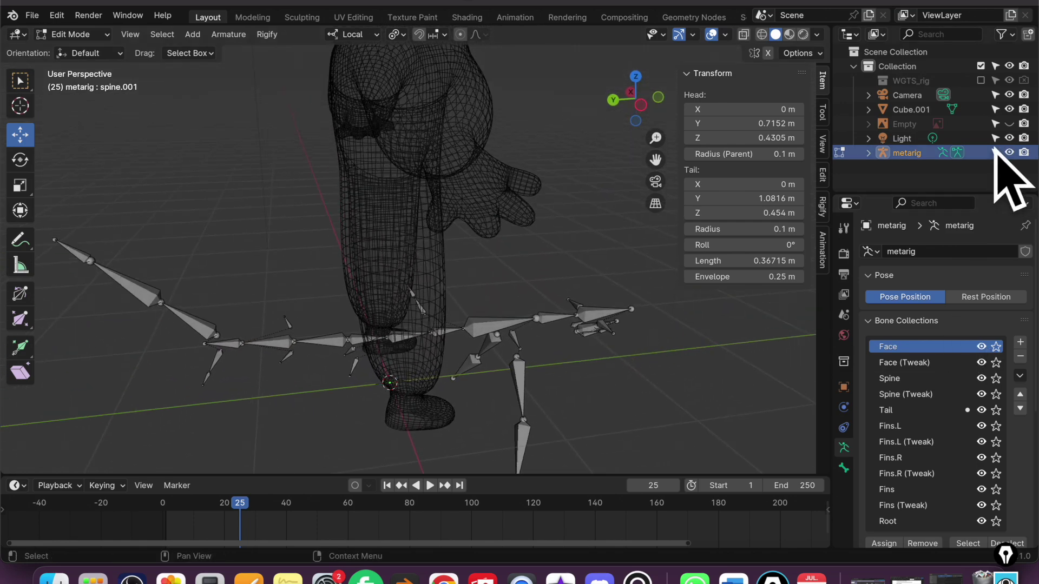
right_click(904, 154)
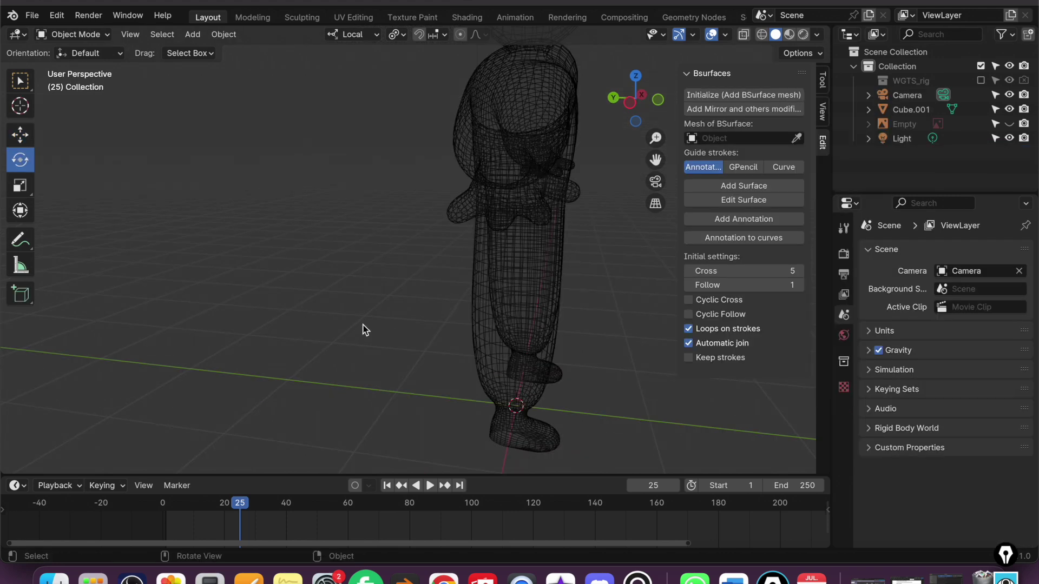
Place the 3D cursor on the floor beside the character and bring up the animal meta-rigs.
key("shift+a")
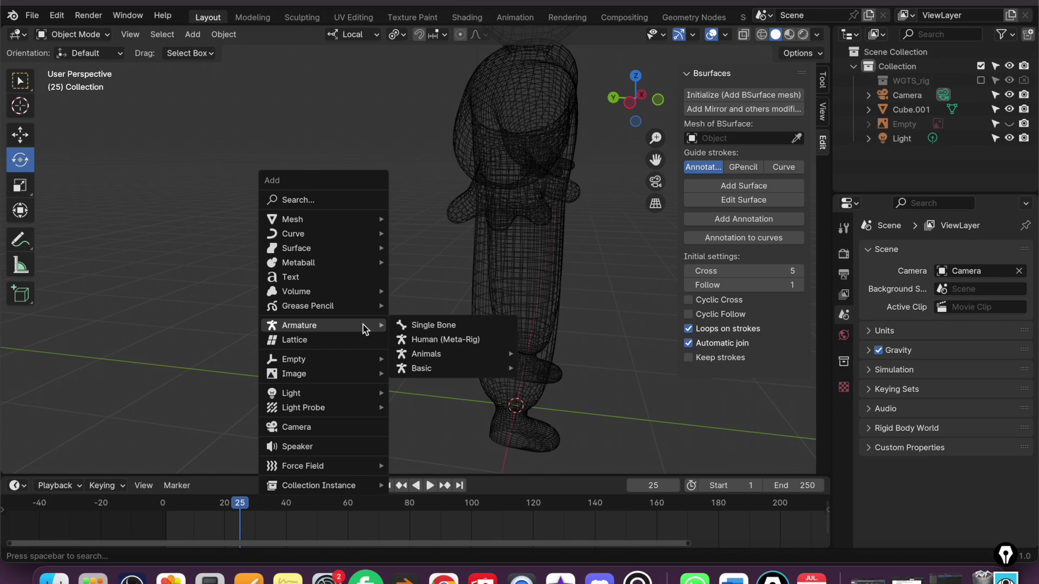
mouse_move(410, 290)
middle_mouse_down()
mouse_move(580, 361)
mouse_move(118, 134)
middle_mouse_up()
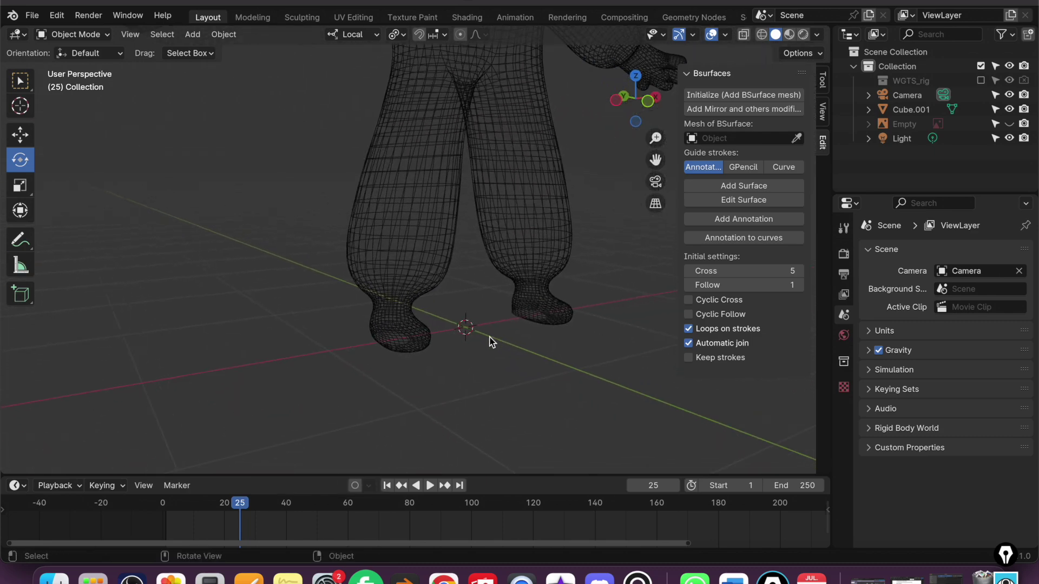
scroll(476, 333, "up", 2)
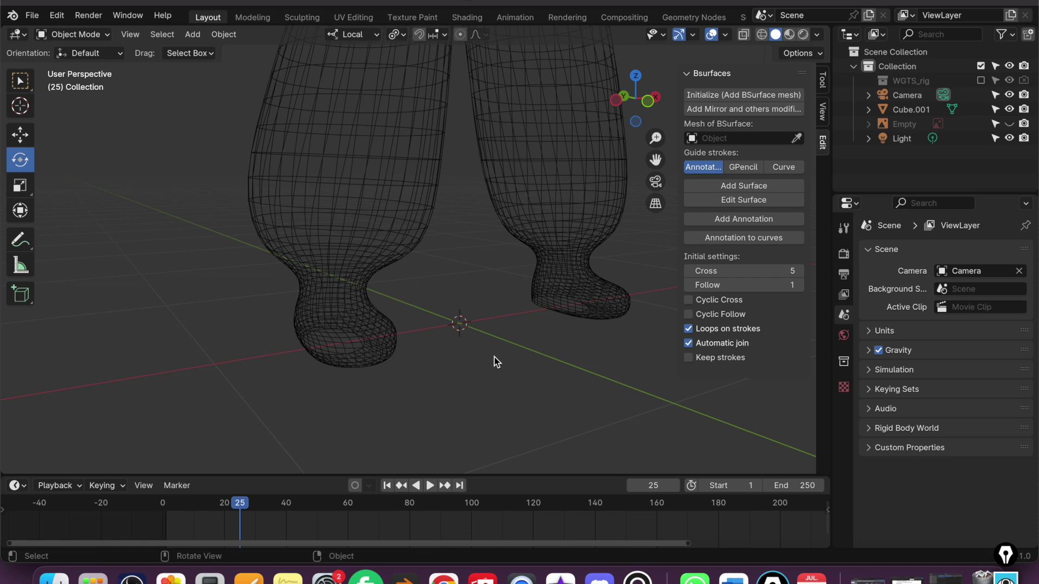
scroll(494, 357, "down", 2)
scroll(494, 357, "down", 2)
scroll(496, 361, "down", 3)
mouse_move(495, 362)
middle_mouse_down()
mouse_move(478, 369)
mouse_move(431, 326)
middle_mouse_up()
right_click_drag(403, 316, 378, 303, "shift")
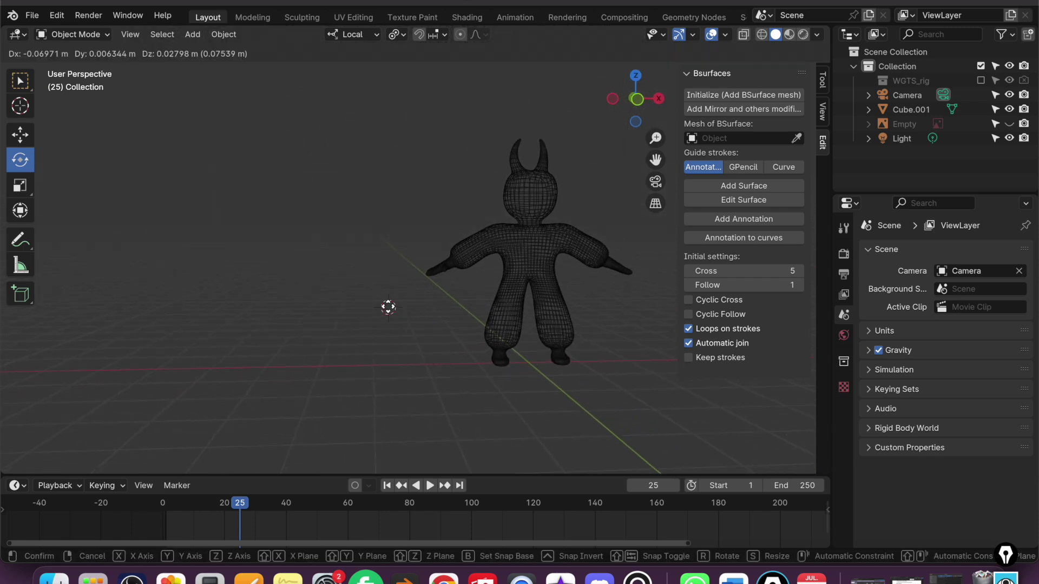
key("shift+a")
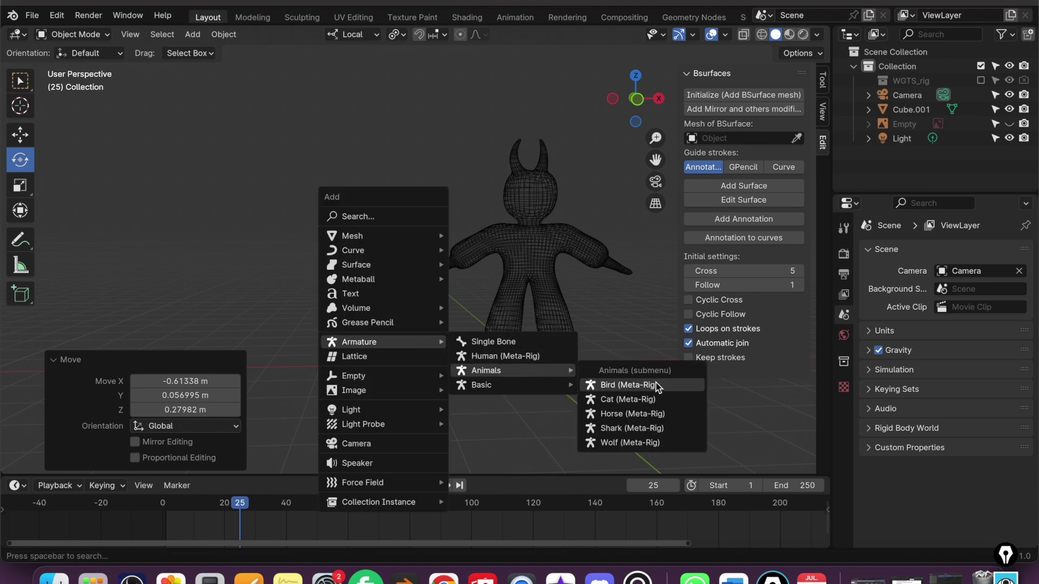
mouse_move(485, 370)
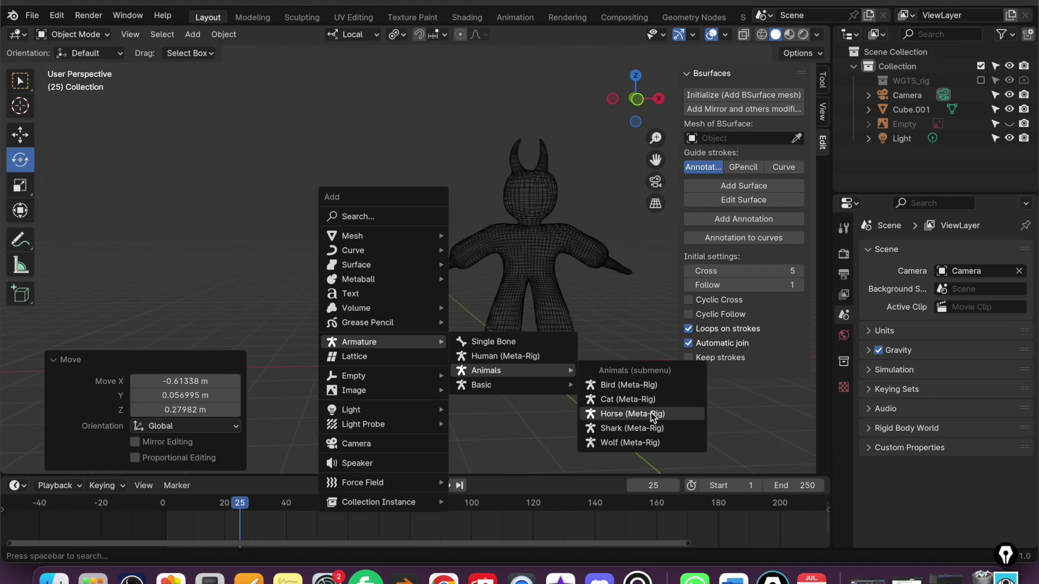
Add a Horse (Meta-Rig) and set its location to 0, 0, 0.
left_click(649, 414)
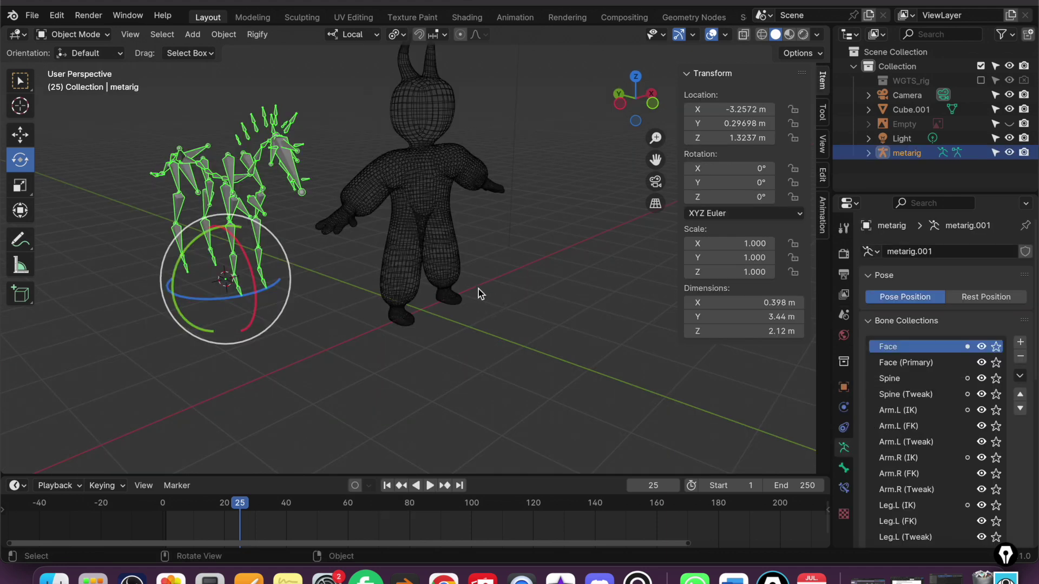
middle_click_drag(489, 296, 476, 339, "shift")
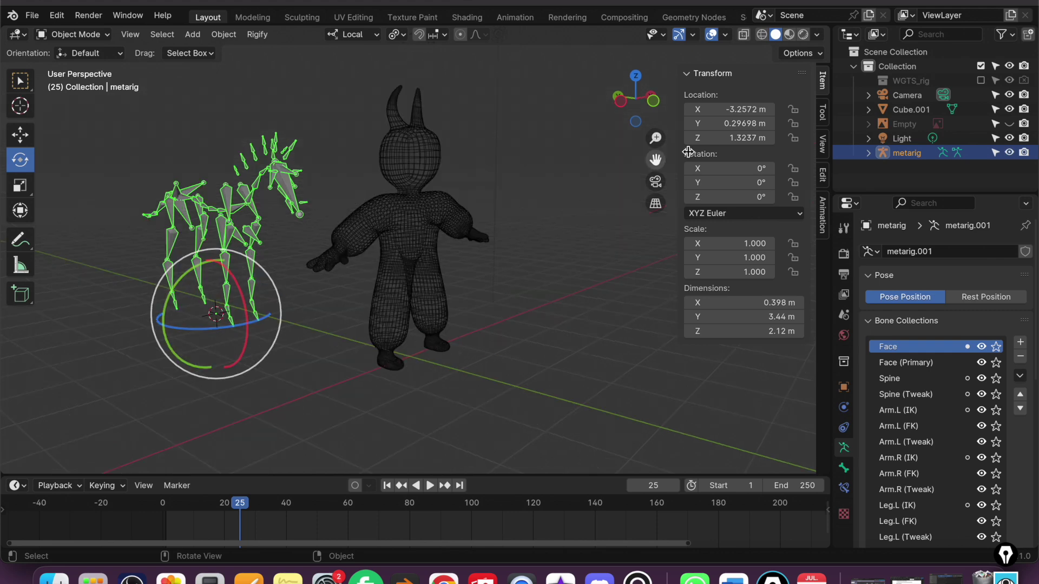
left_click_drag(759, 106, 759, 138)
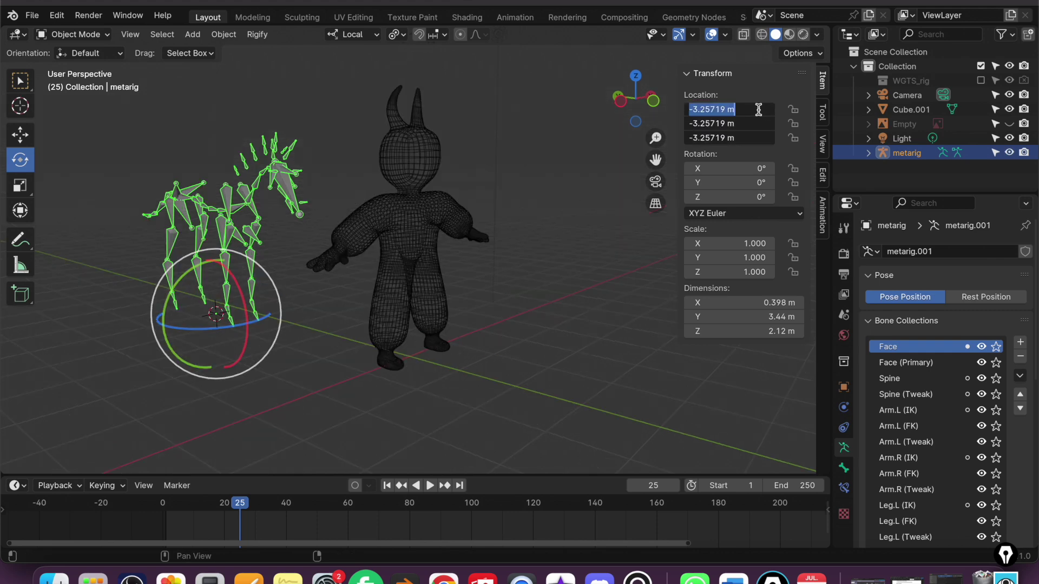
type("0")
key("Return")
Snap the 3D cursor to world origin, delete the Horse metarig, and add a Human meta-rig.
left_click(599, 338)
mouse_move(599, 326)
middle_mouse_down()
mouse_move(551, 328)
mouse_move(273, 400)
middle_mouse_up()
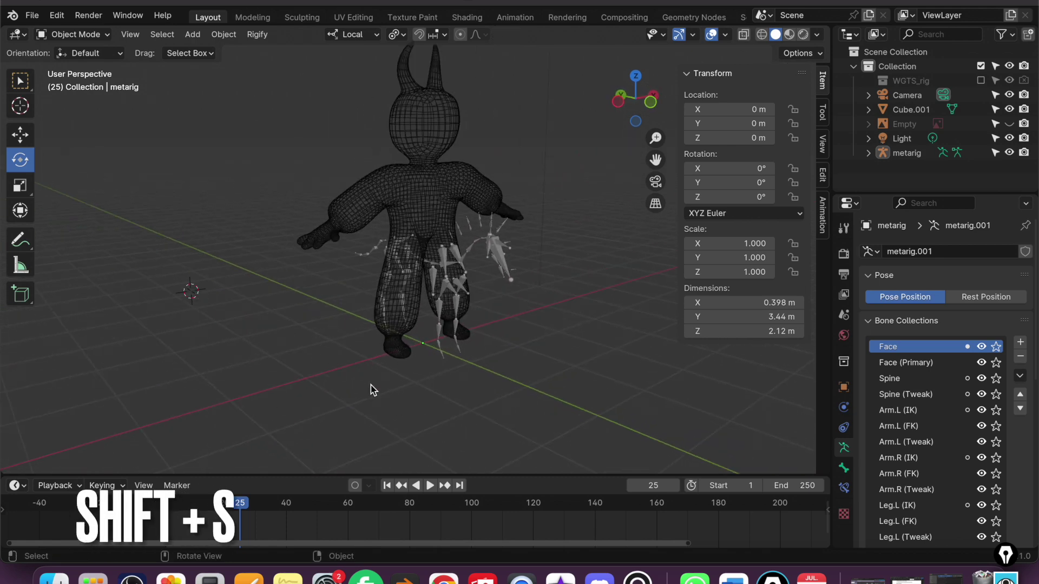
key("shift")
key("shift+s")
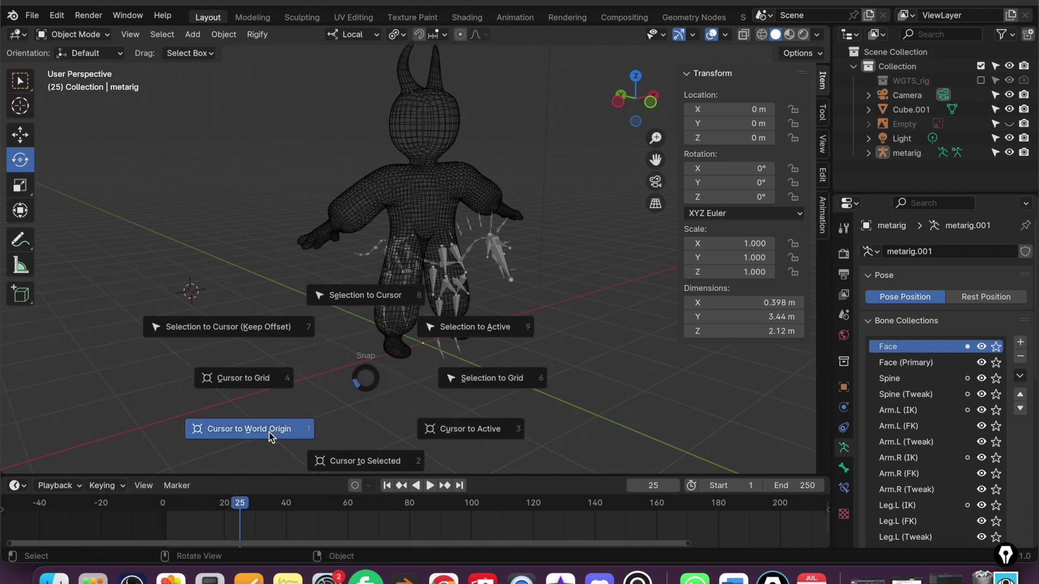
left_click(271, 437)
key("Delete")
mouse_move(580, 345)
middle_mouse_down()
mouse_move(552, 359)
mouse_move(586, 292)
mouse_move(562, 301)
mouse_move(573, 297)
middle_mouse_up()
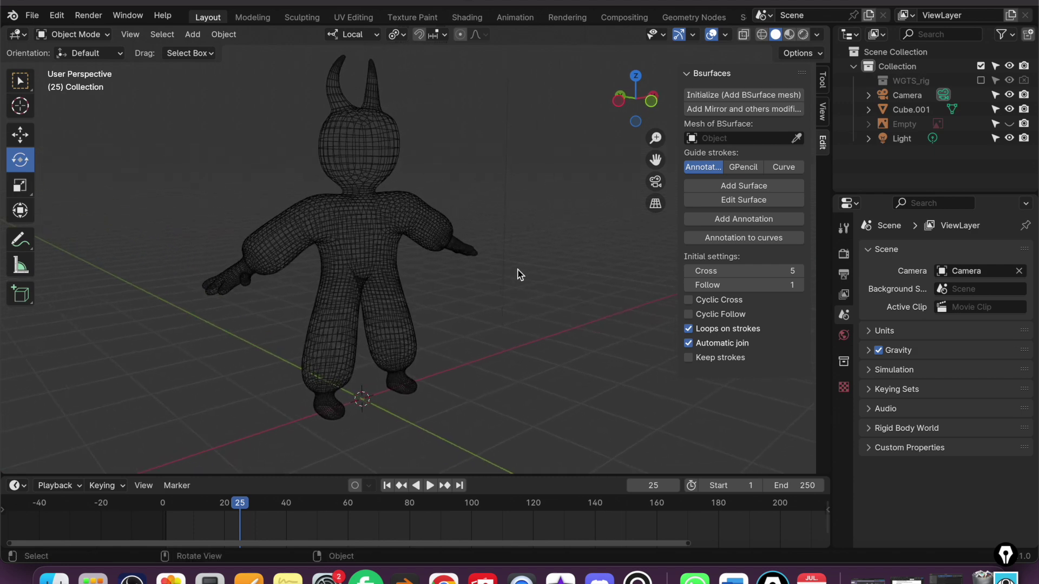
key("shift+a")
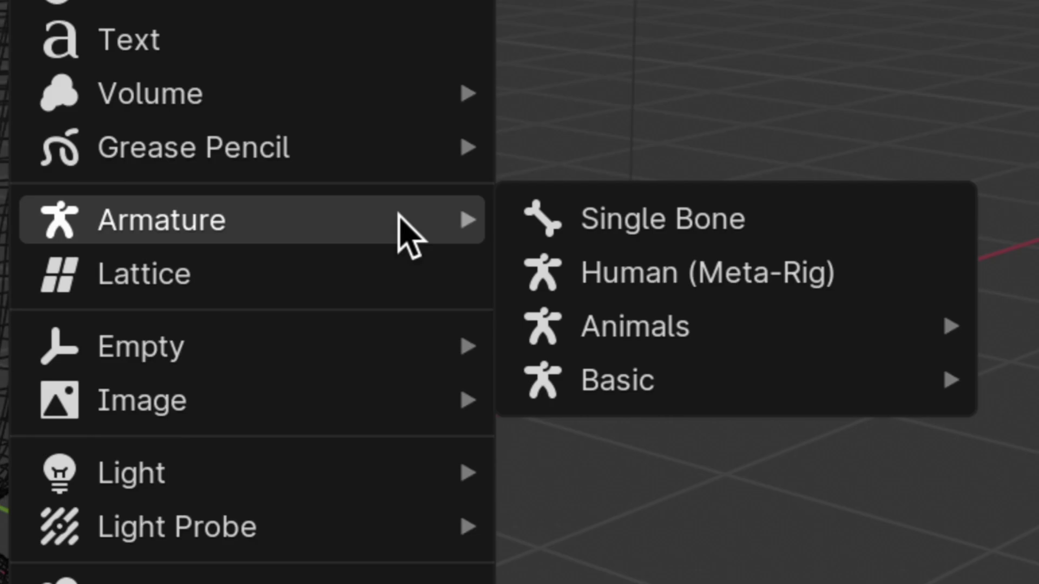
left_click(747, 283)
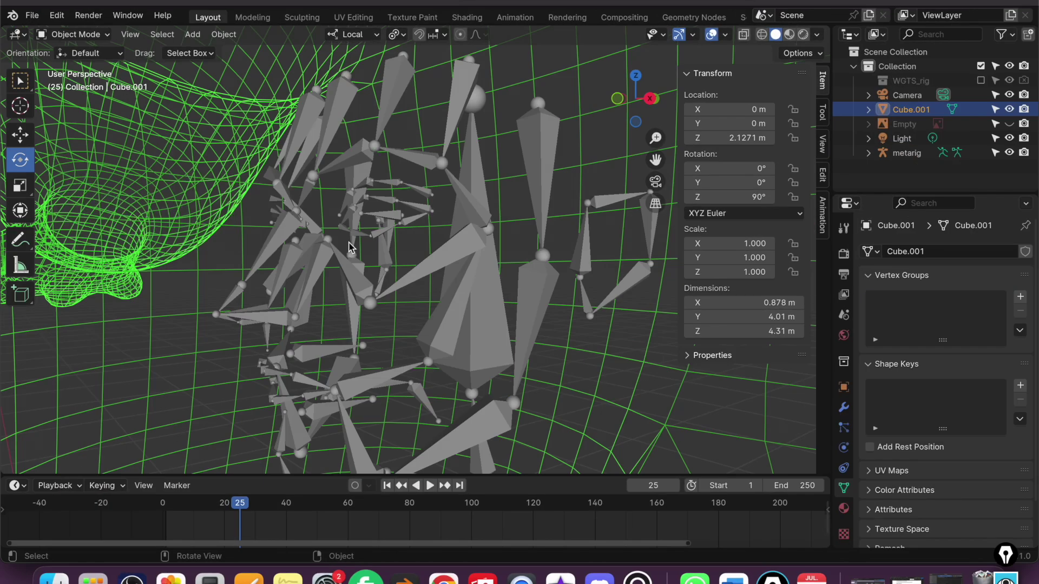
Select the Human metarig and orbit to inspect its face bones from front and side.
mouse_move(454, 244)
middle_mouse_down()
mouse_move(413, 248)
mouse_move(432, 234)
middle_mouse_up()
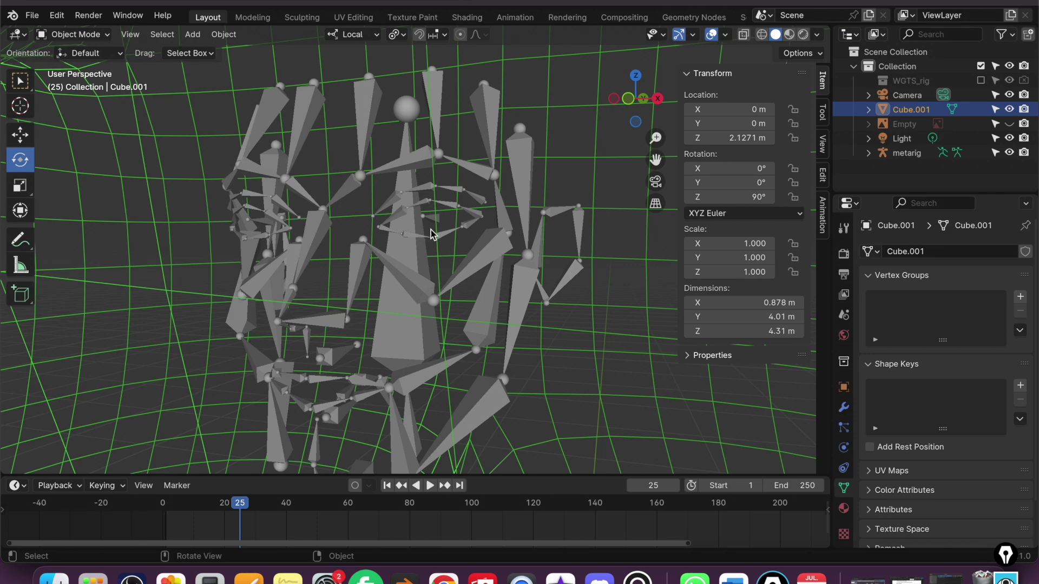
left_click(441, 238)
middle_click_drag(364, 406, 378, 384)
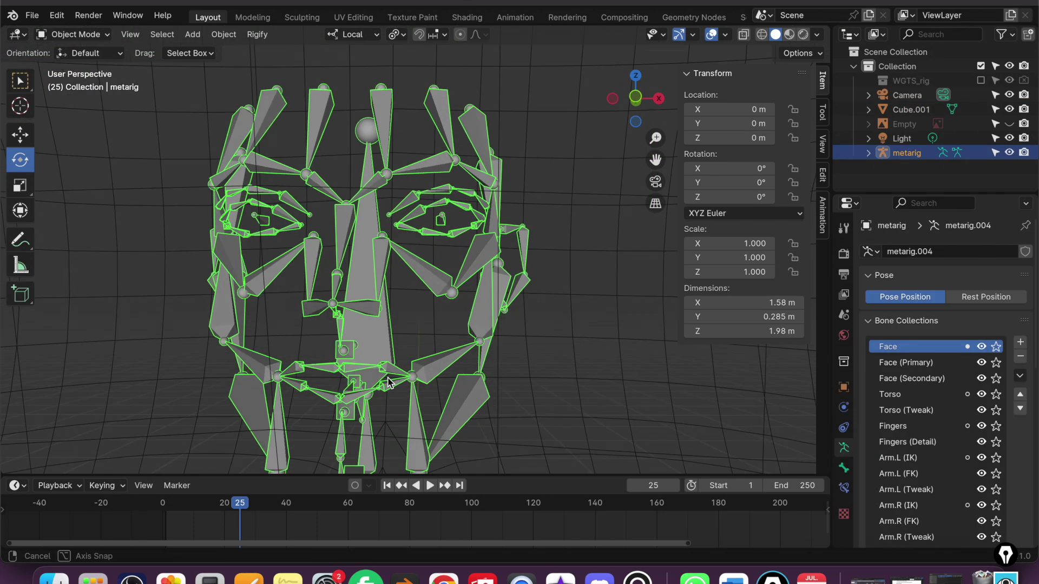
scroll(387, 372, "up", 5)
mouse_move(234, 380)
middle_mouse_down()
mouse_move(449, 257)
mouse_move(572, 298)
middle_mouse_up()
scroll(448, 275, "down", 2)
Zoom and orbit to inspect the metarig's hand bones, then open the interaction-mode menu.
scroll(452, 276, "down", 3)
scroll(212, 279, "up", 4)
scroll(212, 278, "down", 4)
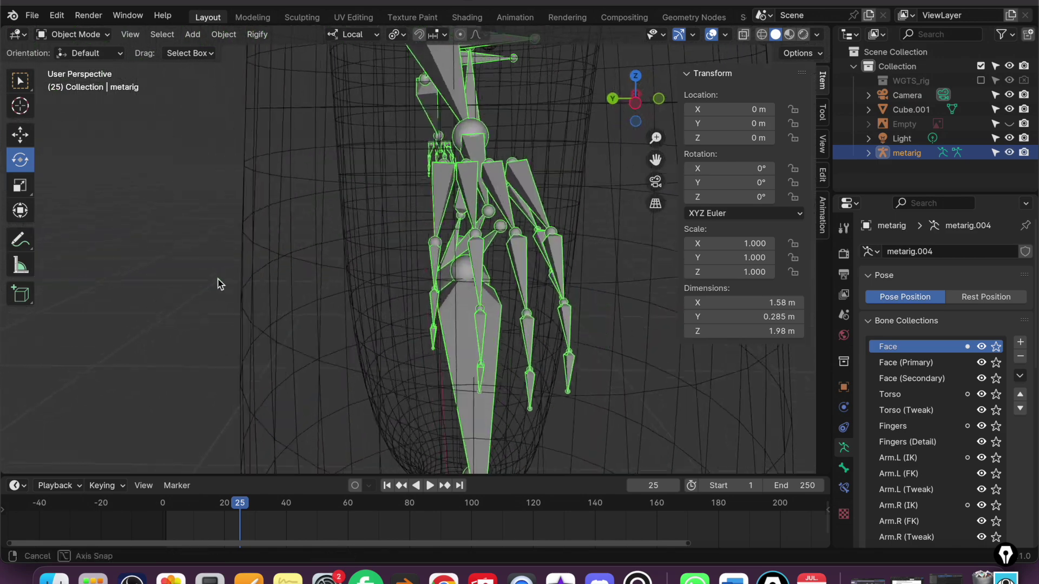
scroll(213, 279, "up", 4)
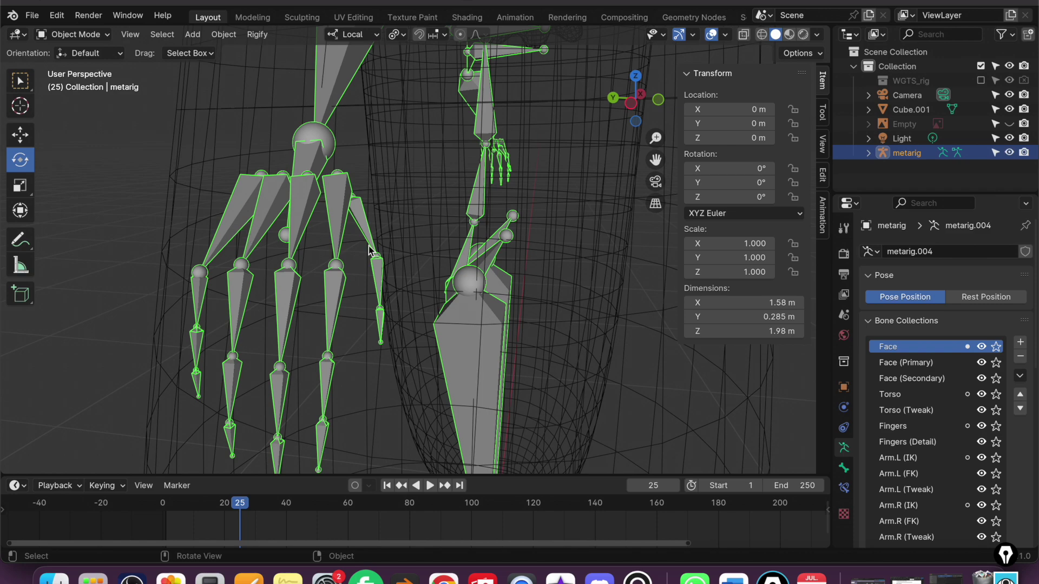
middle_click_drag(416, 263, 386, 292)
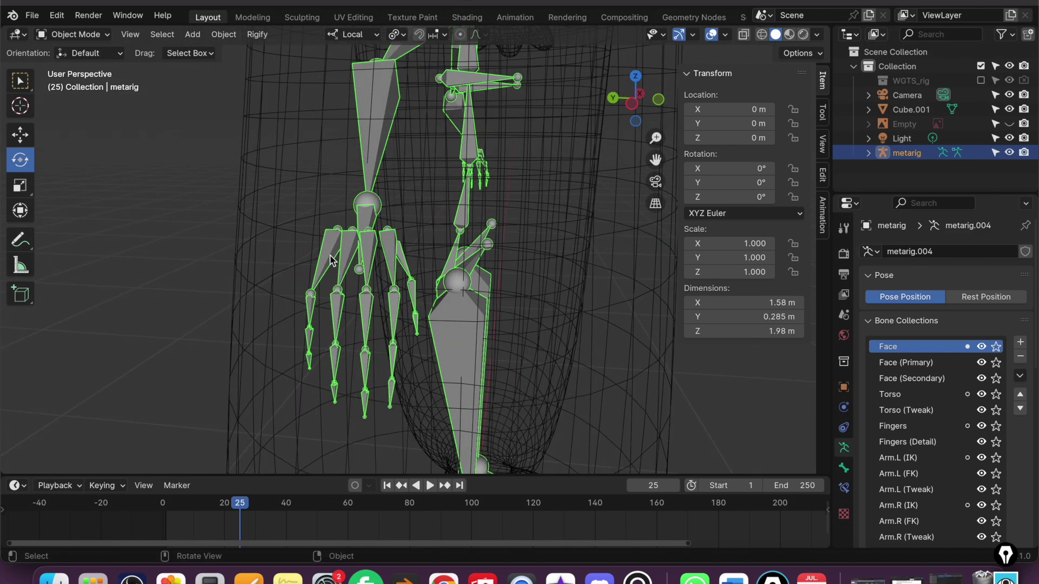
left_click(81, 34)
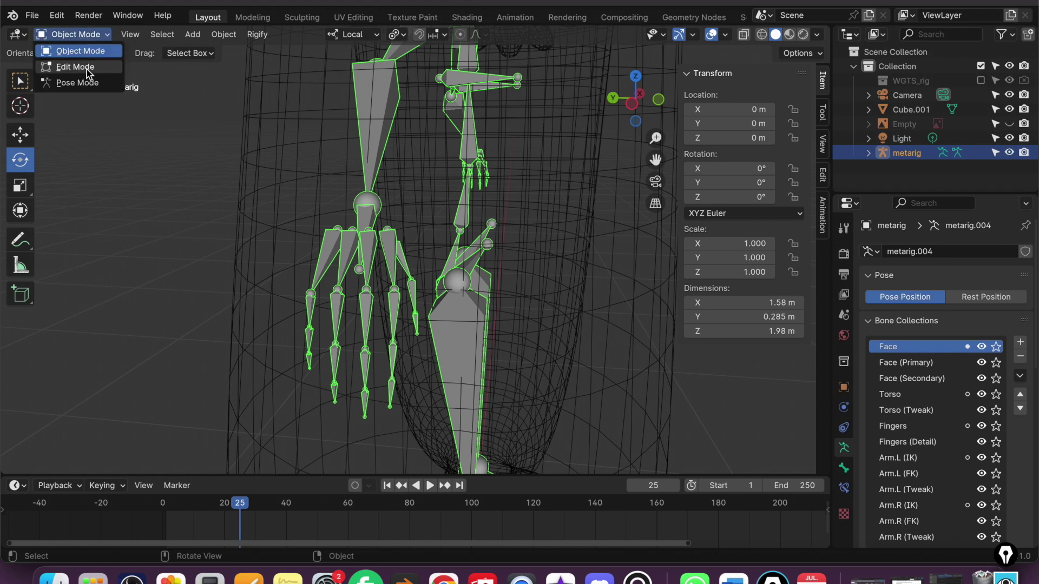
Enter Edit Mode and delete the outermost extra finger bone of the metarig hand.
left_click(88, 67)
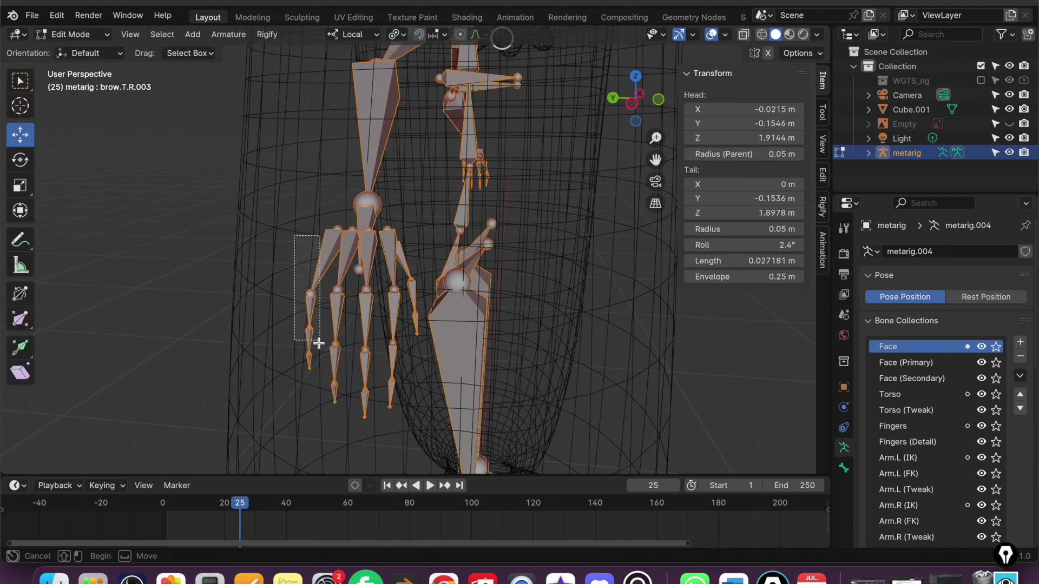
left_click(321, 366)
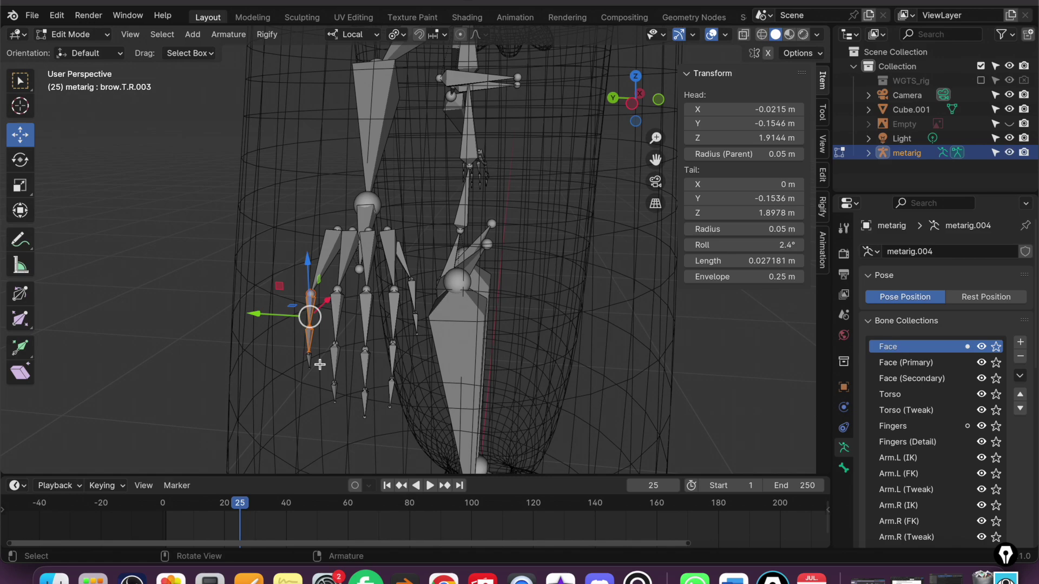
key("x")
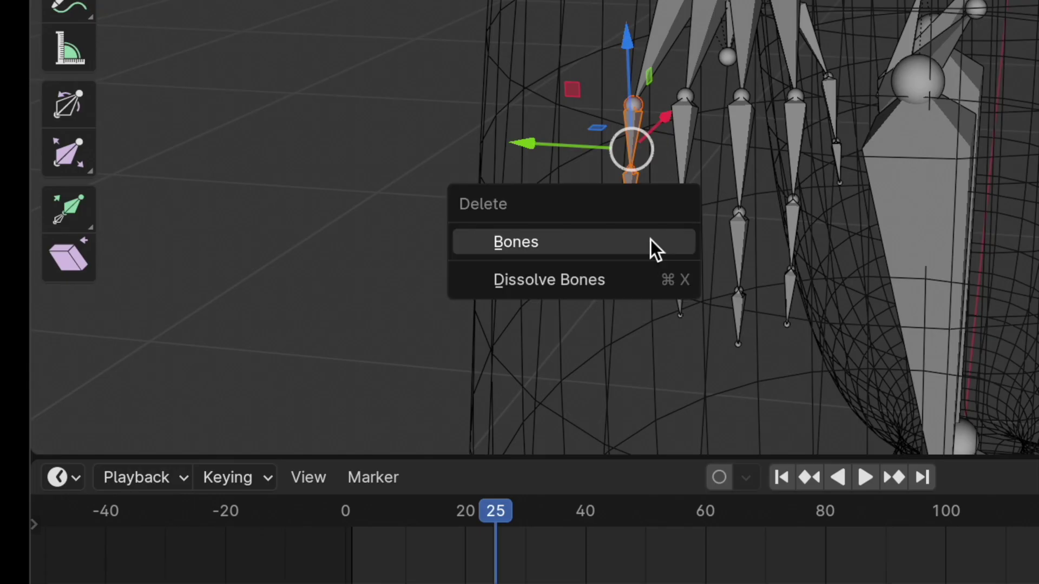
left_click(319, 365)
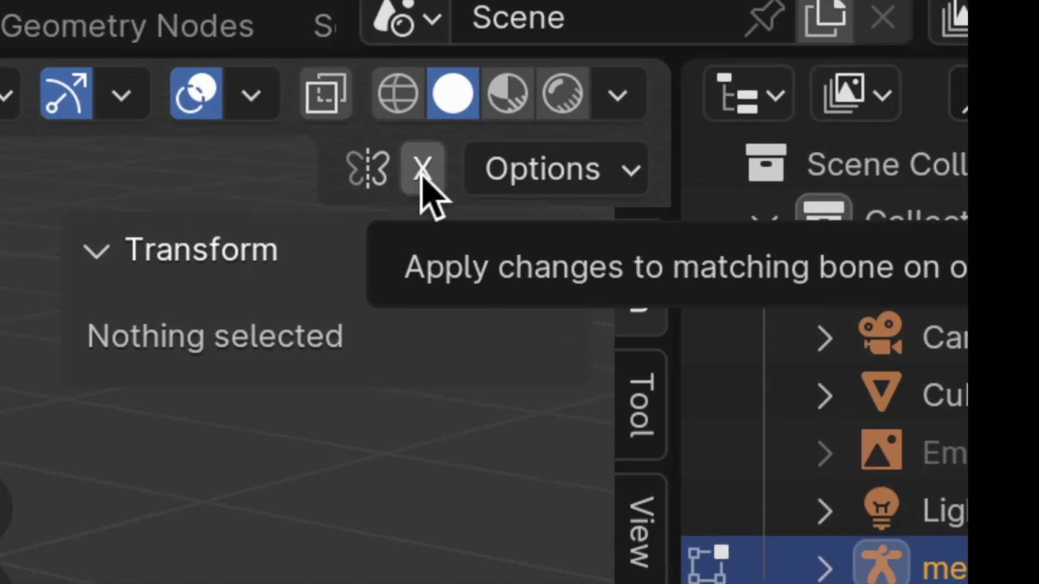
Turn on X-axis mirroring and reposition the palm.04.L bone.
left_click(425, 172)
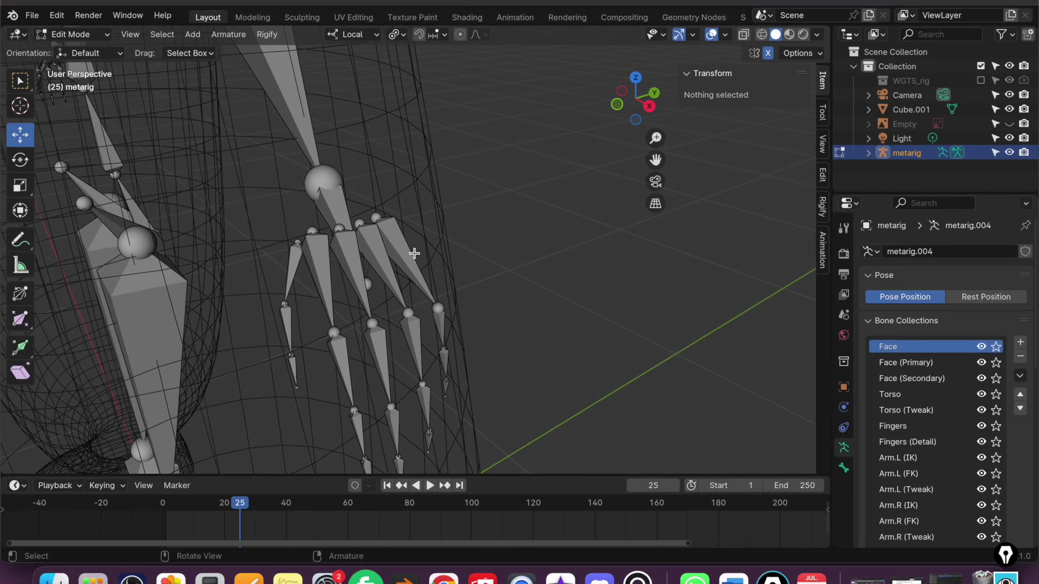
middle_click_drag(413, 253, 398, 220, "shift")
left_click(464, 257)
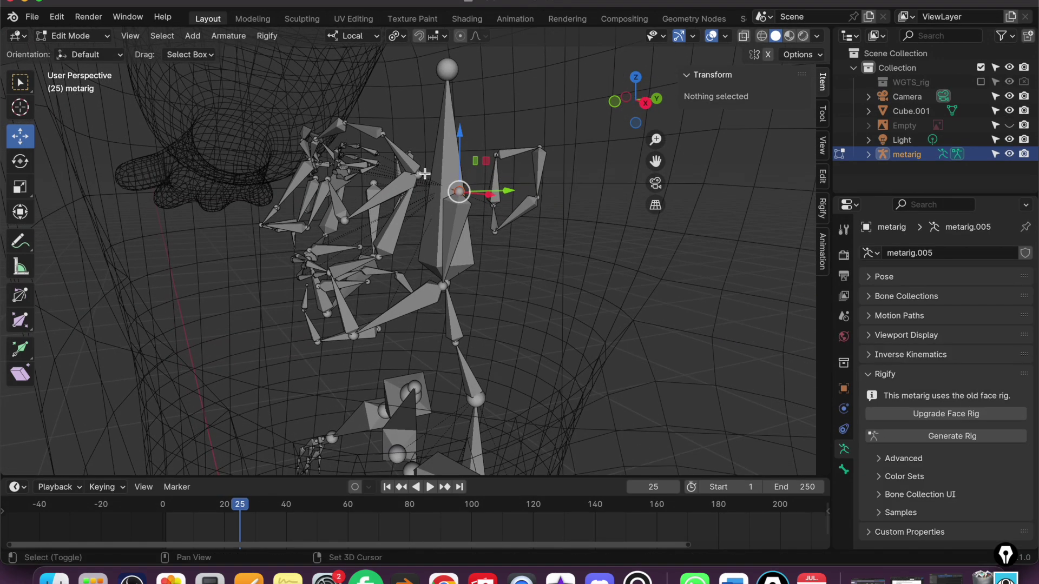
mouse_move(411, 195)
middle_mouse_down()
mouse_move(486, 137)
mouse_move(548, 137)
mouse_move(457, 178)
mouse_move(464, 157)
mouse_move(457, 186)
mouse_move(358, 231)
mouse_move(227, 225)
mouse_move(461, 156)
mouse_move(411, 206)
middle_mouse_up()
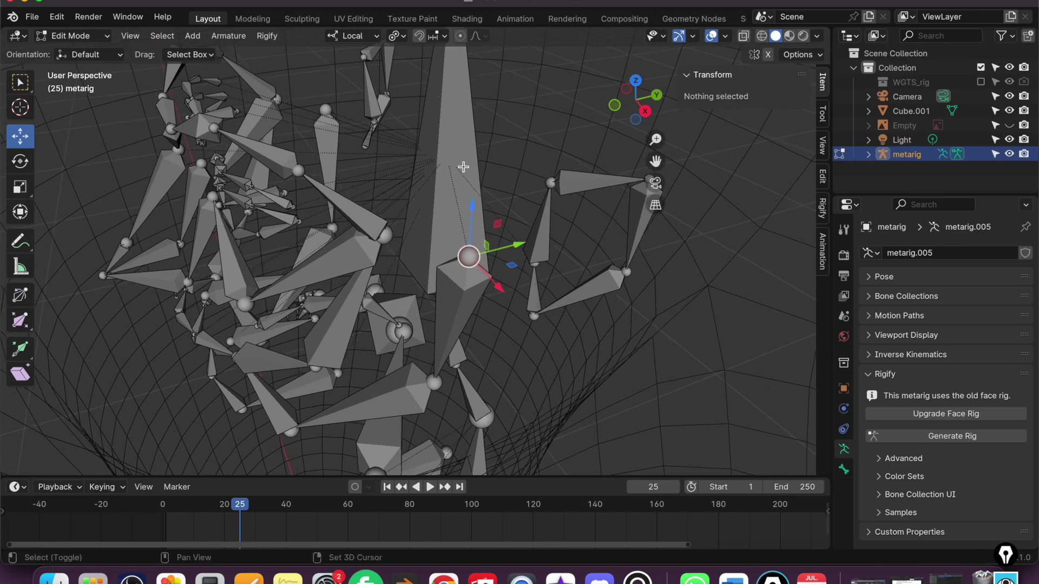
left_click(726, 37)
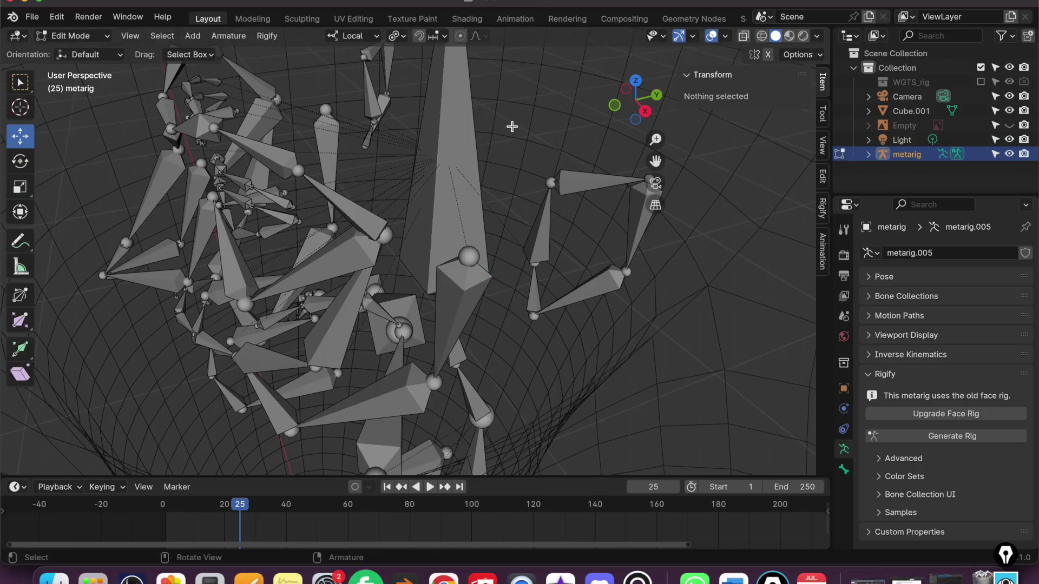
Select the spine.006 bone and move it along one axis.
scroll(284, 214, "up", 5)
key("ctrl+z")
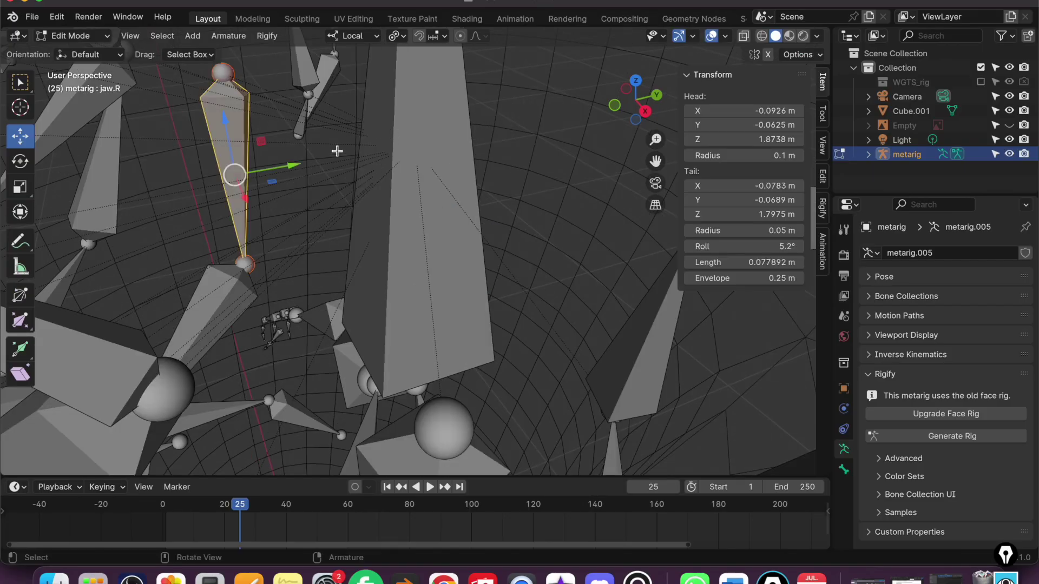
left_click(417, 170)
scroll(452, 220, "down", 2)
scroll(440, 204, "down", 2)
scroll(464, 174, "down", 2)
left_click_drag(543, 157, 589, 165)
left_click(487, 221)
Enable X-ray and nudge spine.006 slightly into its new position.
mouse_move(487, 221)
middle_mouse_down()
mouse_move(451, 186)
mouse_move(610, 220)
middle_mouse_up()
middle_click_drag(535, 356, 617, 266)
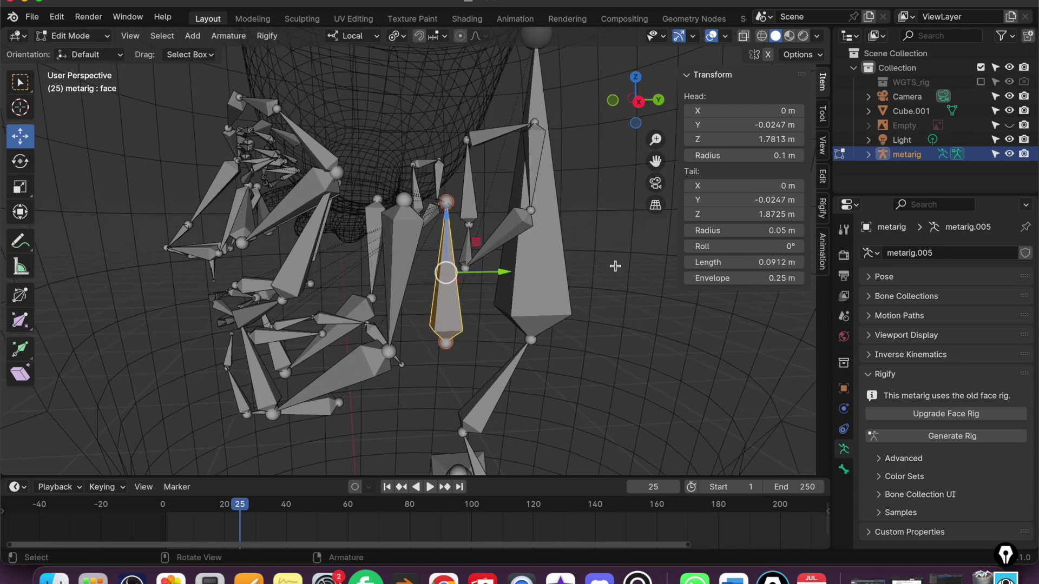
left_click(743, 36)
left_click_drag(503, 271, 513, 195)
key("shift+z")
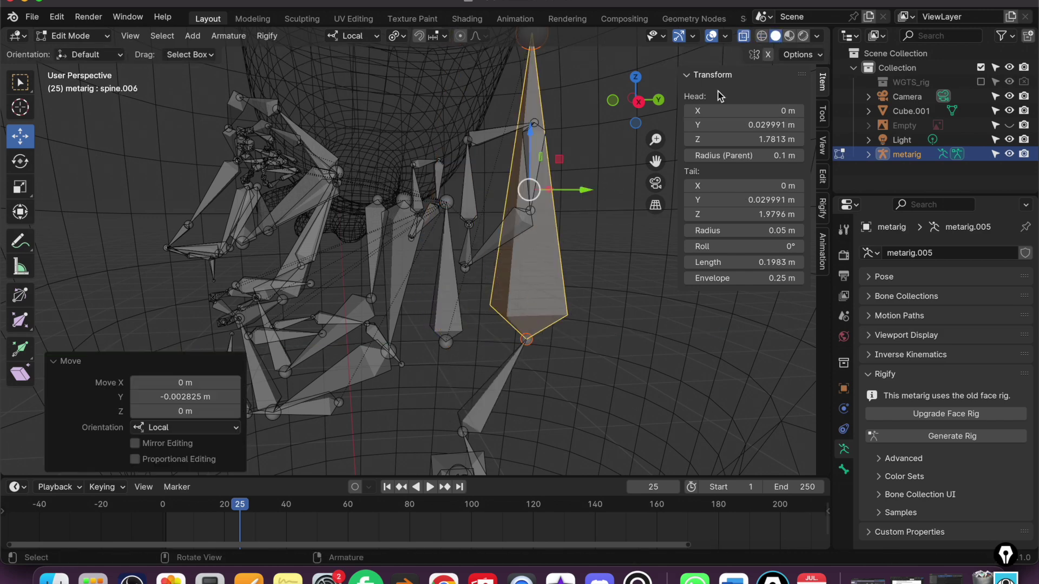
middle_click_drag(513, 195, 278, 128)
Box-select the face rig bones and delete them, then view from the front.
left_click_drag(226, 99, 407, 383)
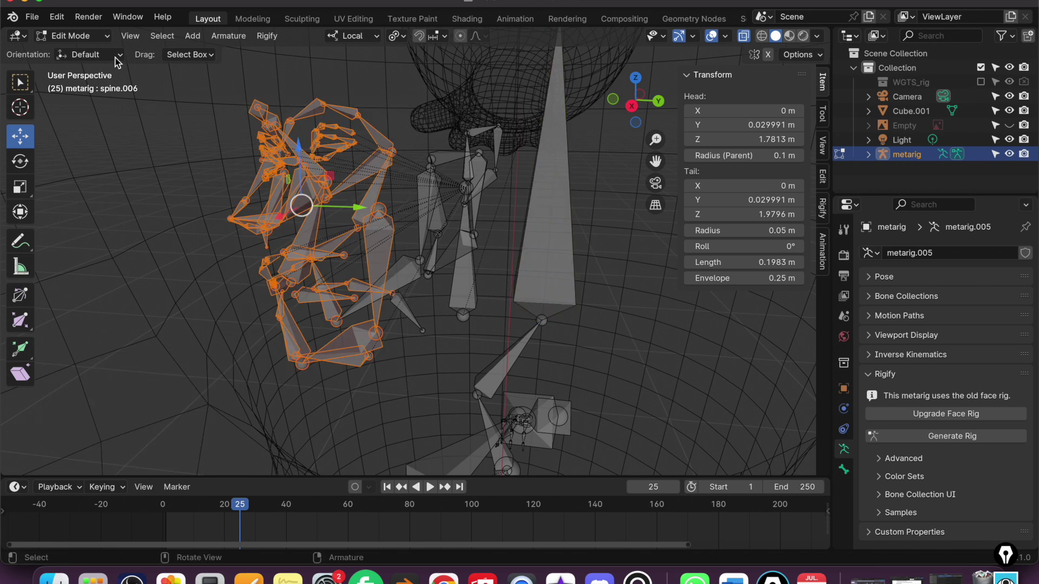
key("x")
left_click(284, 251)
key("x")
left_click(424, 333)
key("KP_1")
Re-centre and orbit the front view to show the torso, legs and skeleton.
middle_click_drag(527, 302, 457, 114, "shift")
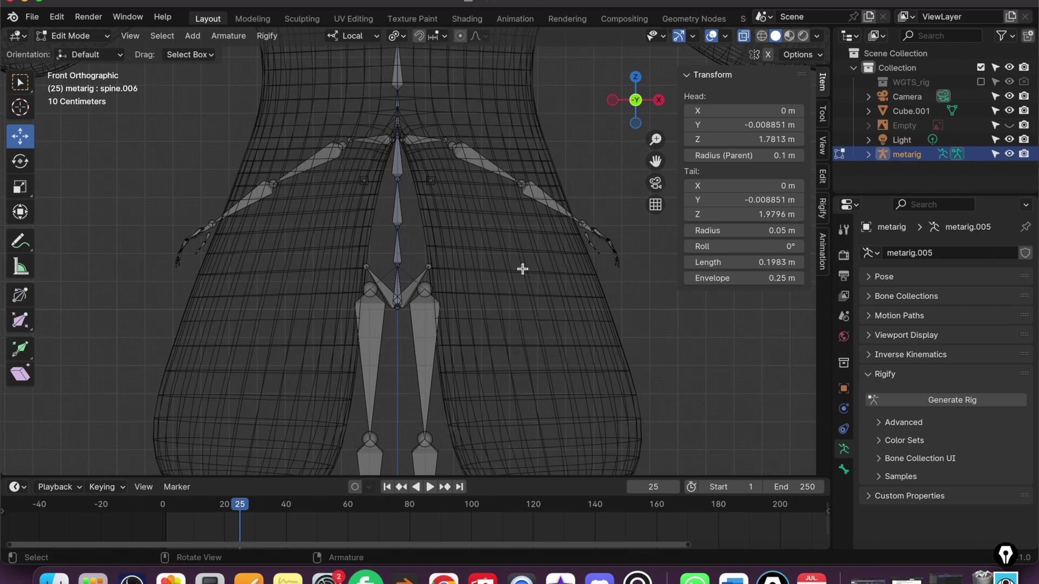
mouse_move(529, 297)
middle_mouse_down("shift")
mouse_move(465, 211)
mouse_move(484, 300)
middle_mouse_up("shift")
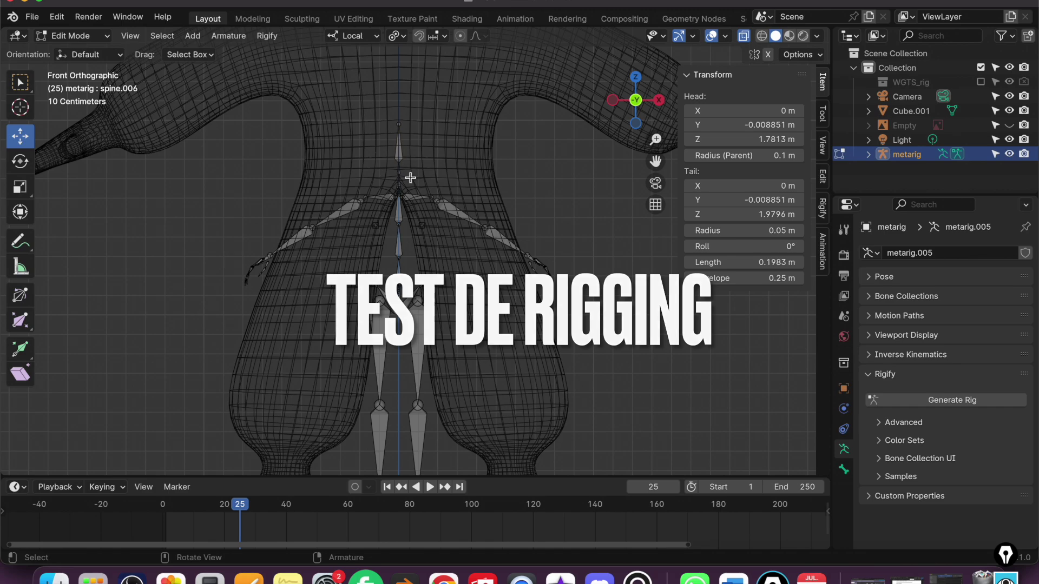
mouse_move(410, 178)
middle_mouse_down()
mouse_move(523, 240)
mouse_move(399, 140)
middle_mouse_up()
scroll(434, 222, "up", 3)
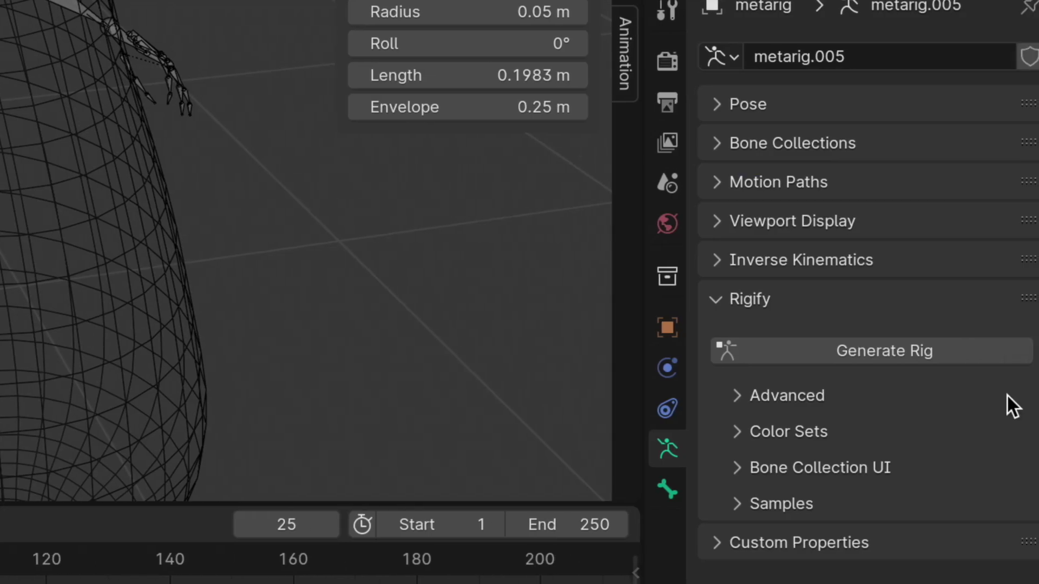
Generate a test rig from the metarig, then undo it to return to the metarig.
left_click(837, 351)
scroll(352, 293, "down", 5)
scroll(353, 293, "up", 5)
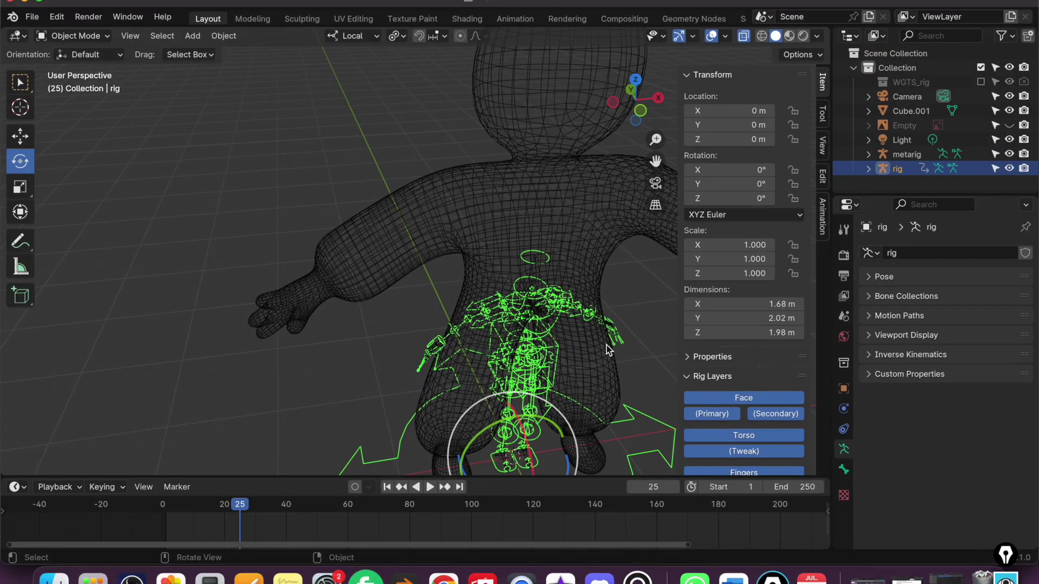
key("KP_Decimal")
left_click(569, 265)
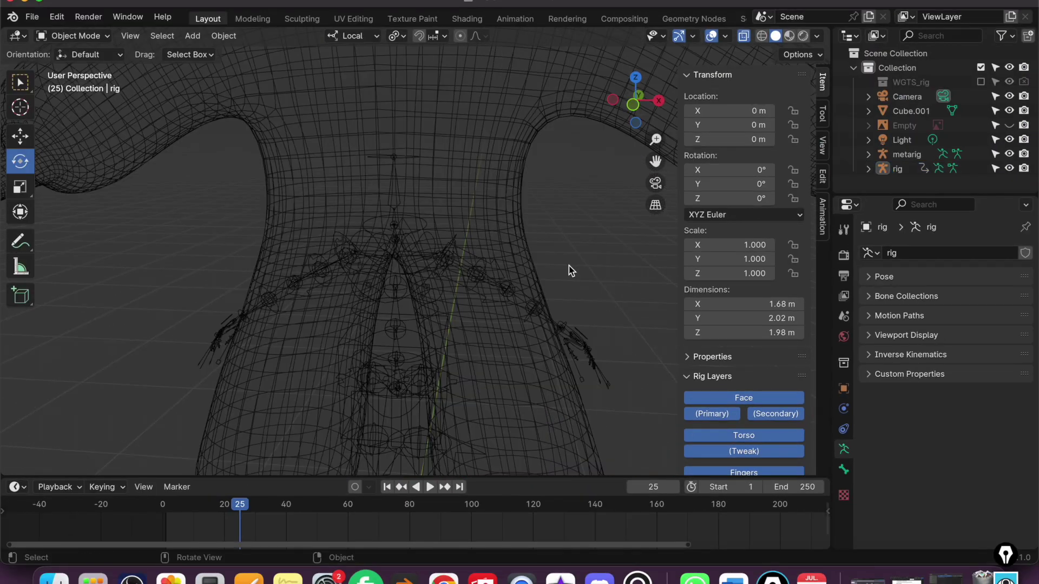
key("ctrl+z")
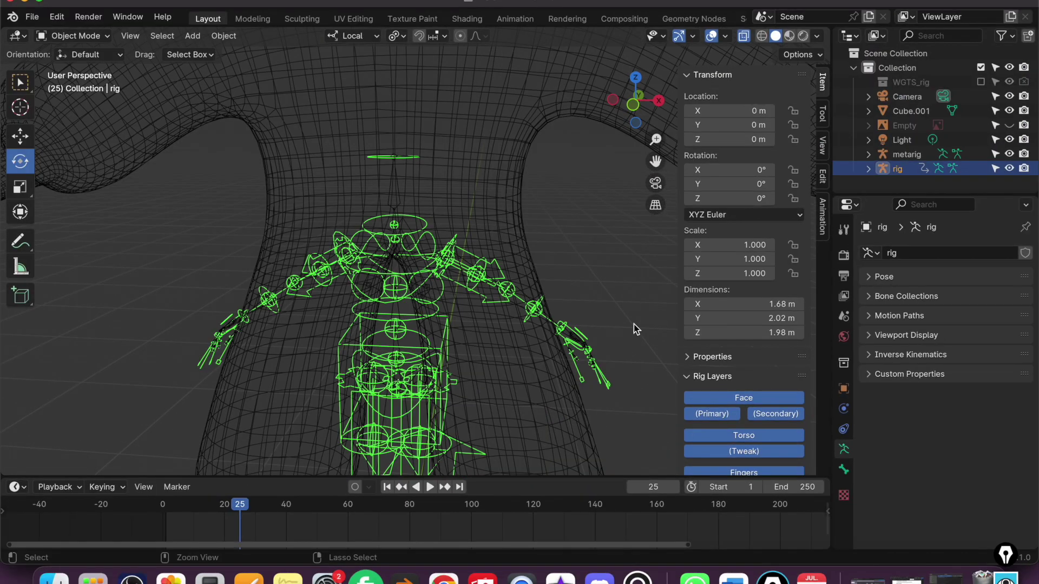
key("ctrl+z")
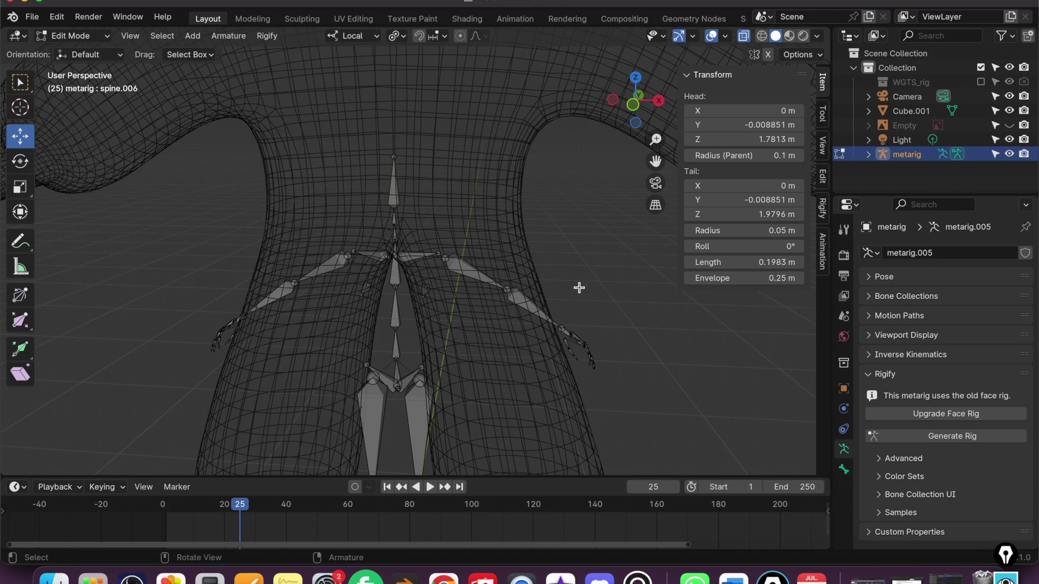
Switch to front orthographic view and put the metarig in Object Mode.
scroll(568, 307, "down", 4)
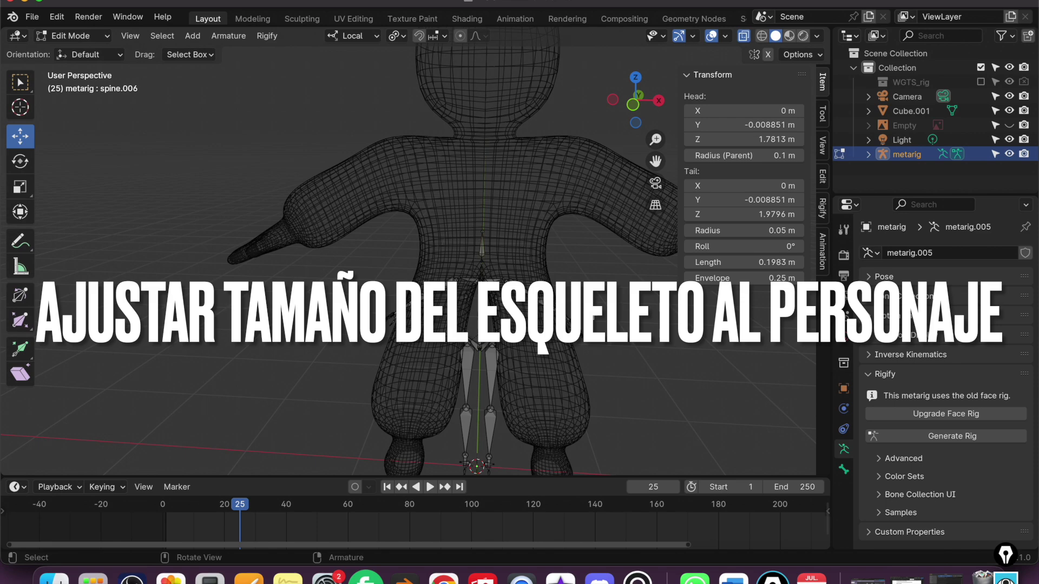
left_click(632, 104)
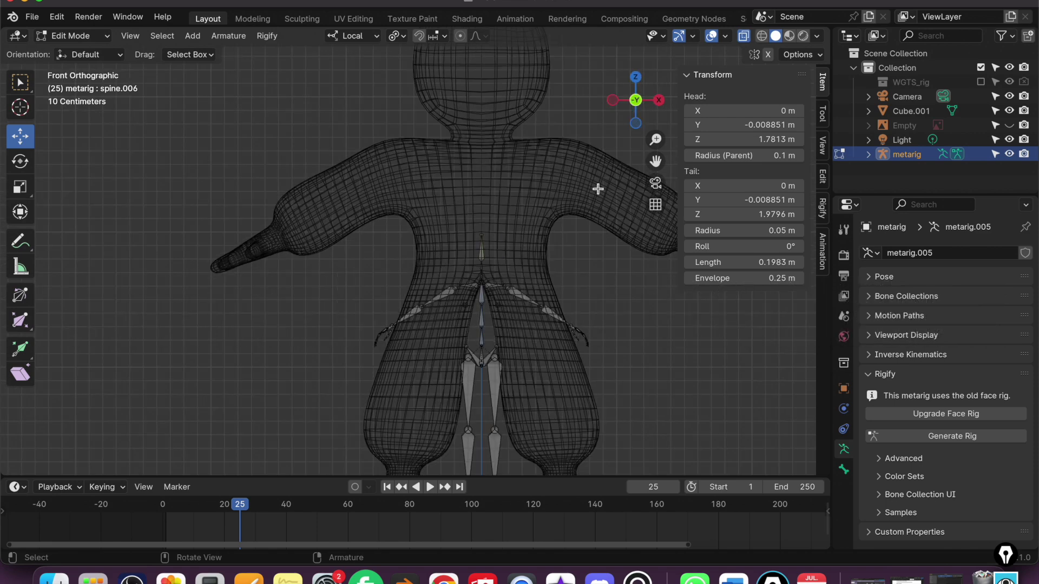
scroll(603, 338, "down", 2)
left_click(88, 42)
left_click(75, 53)
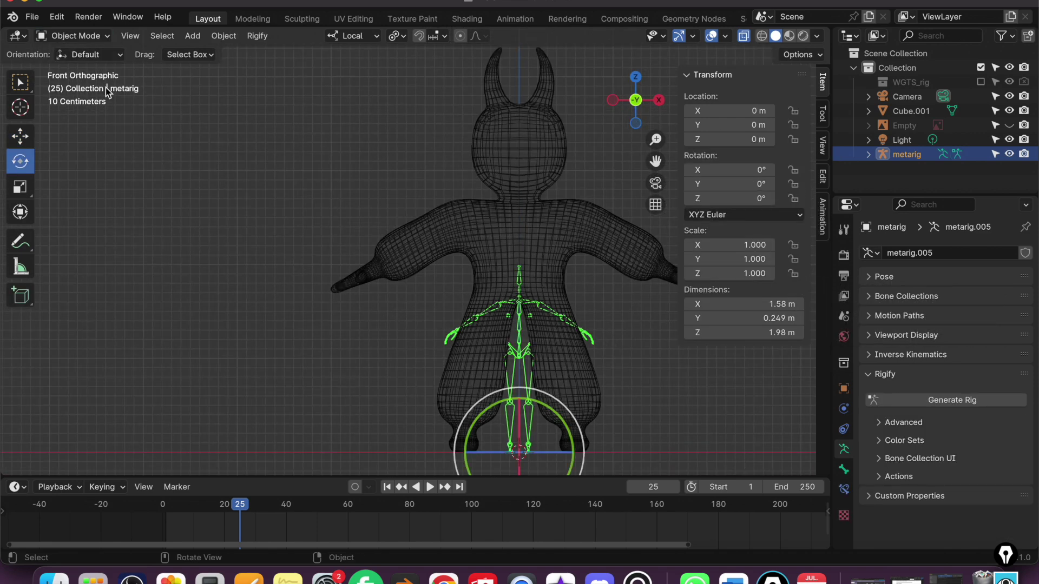
Scale the metarig to 1.545 and return to the front orthographic view.
scroll(515, 354, "right", 5)
scroll(515, 355, "down", 3)
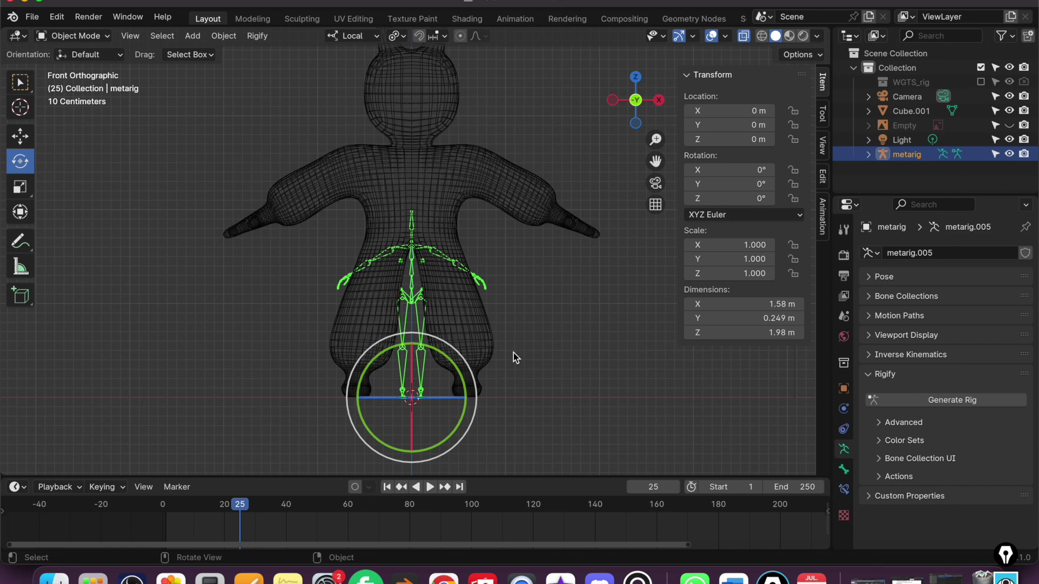
key("s")
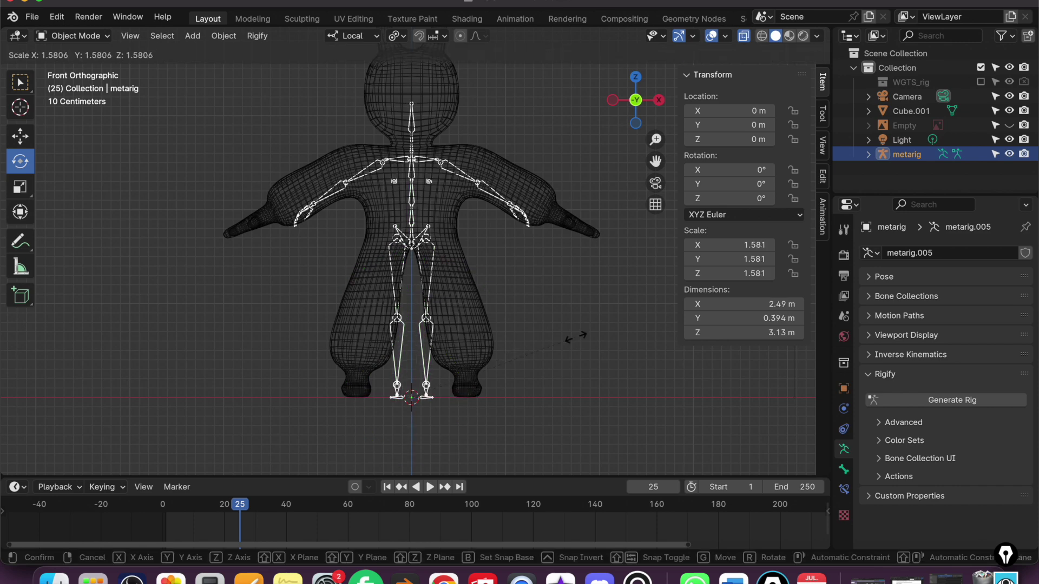
left_click(478, 266)
scroll(478, 266, "up", 4)
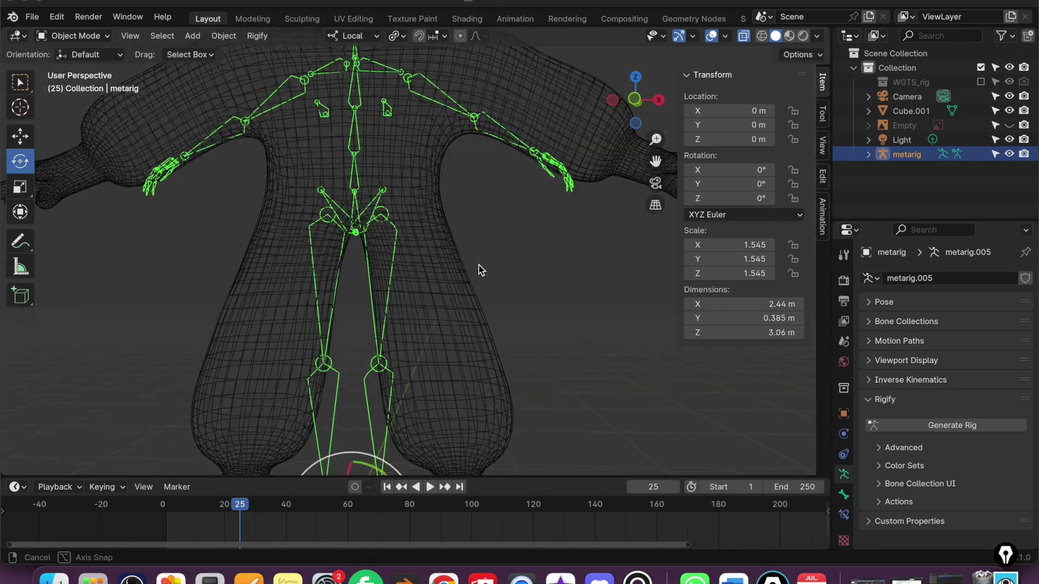
mouse_move(479, 265)
middle_mouse_down()
mouse_move(535, 321)
mouse_move(482, 232)
mouse_move(521, 209)
middle_mouse_up()
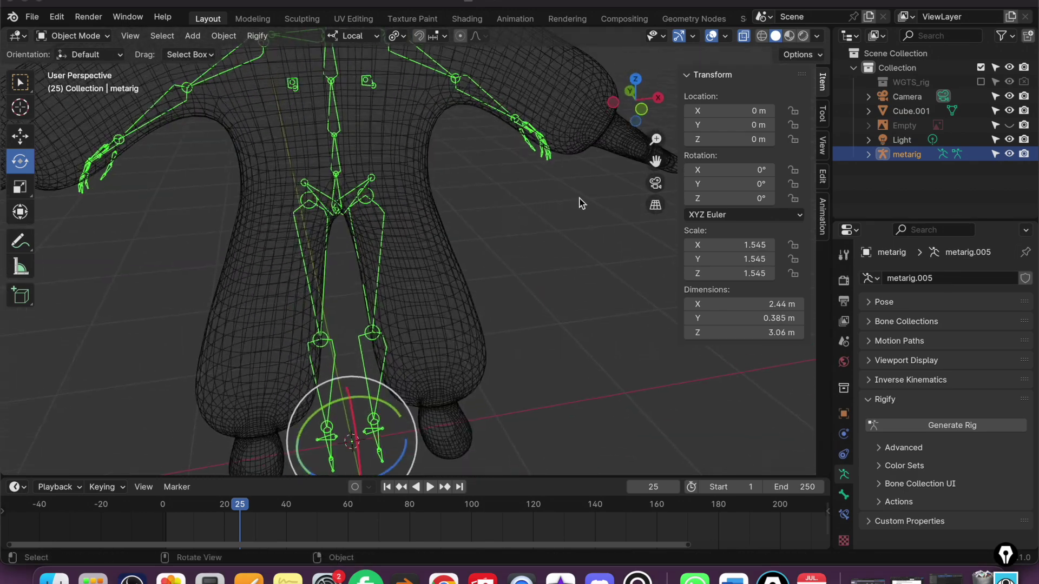
left_click(636, 99)
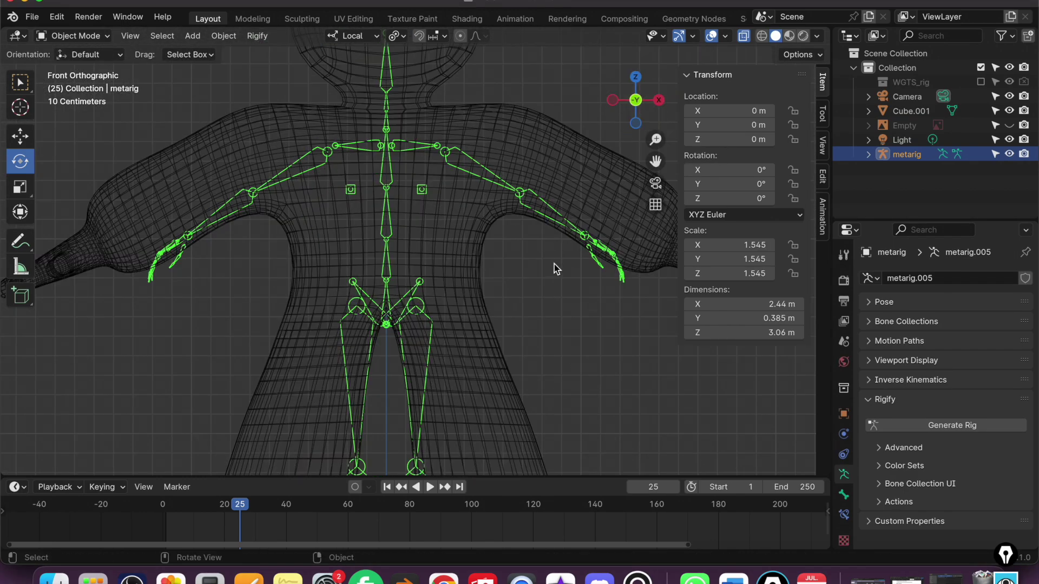
left_click(93, 38)
In Edit Mode, move the left hip joint (thigh.L head) outward into the leg.
left_click(70, 65)
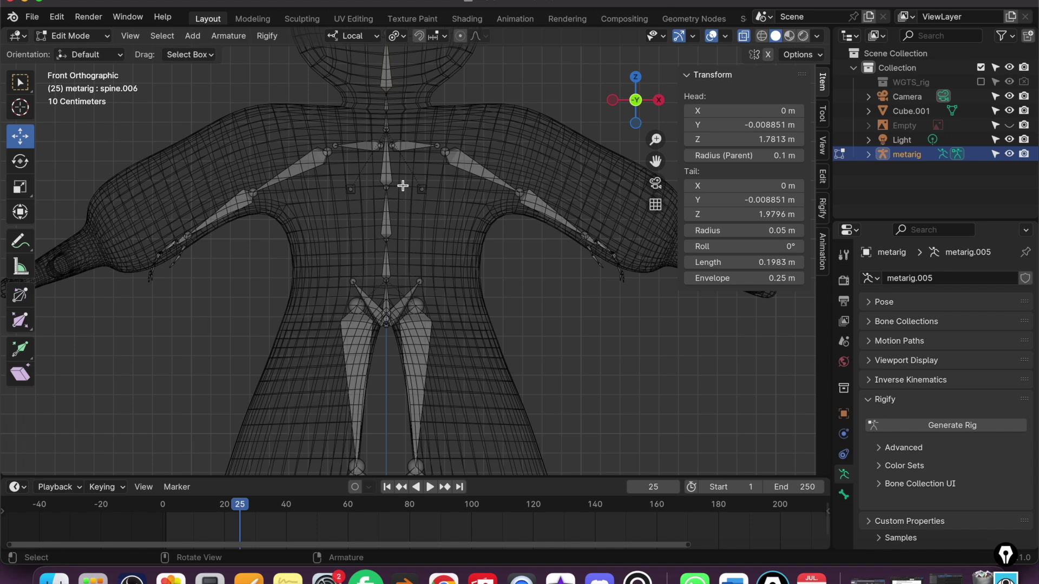
middle_click_drag(594, 342, 573, 145, "shift")
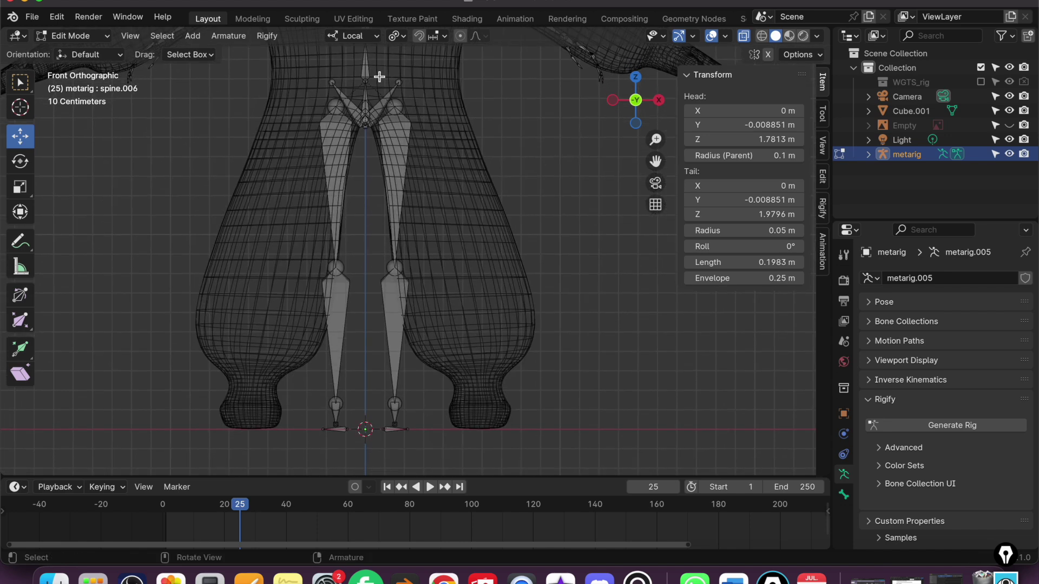
left_click(399, 107)
left_click_drag(452, 106, 483, 108)
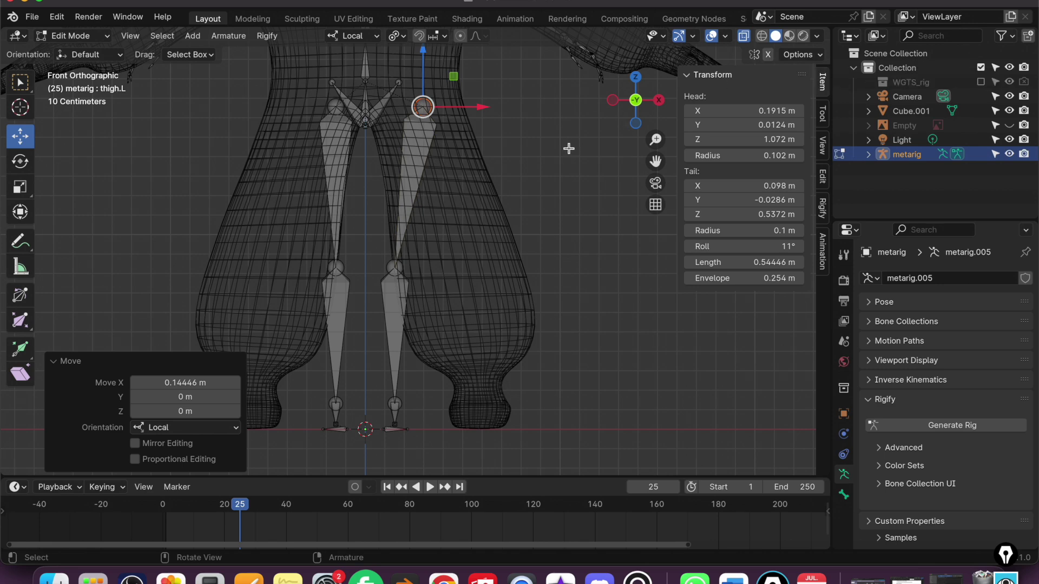
key("ctrl+z")
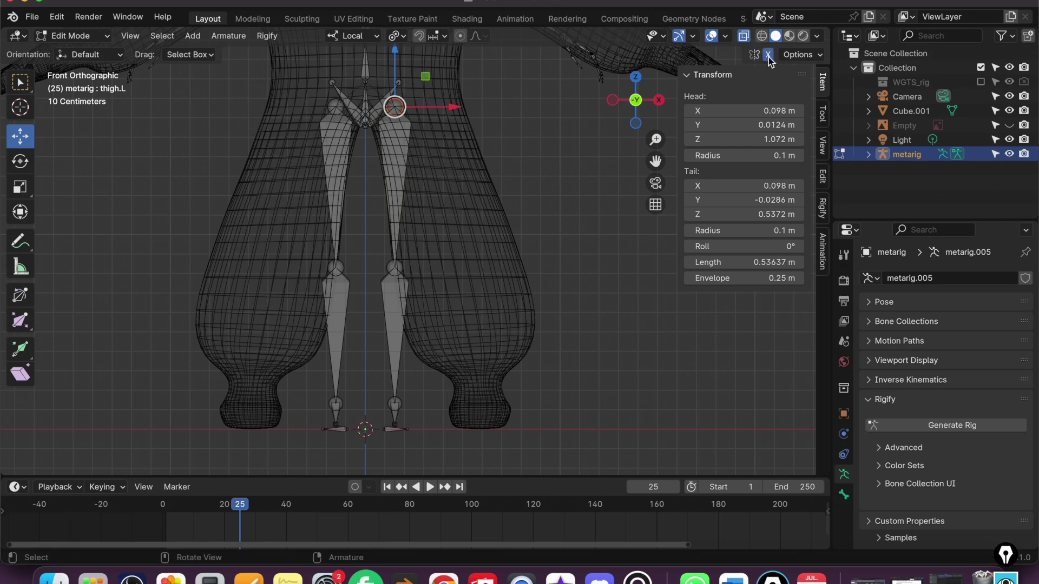
left_click_drag(437, 108, 468, 107)
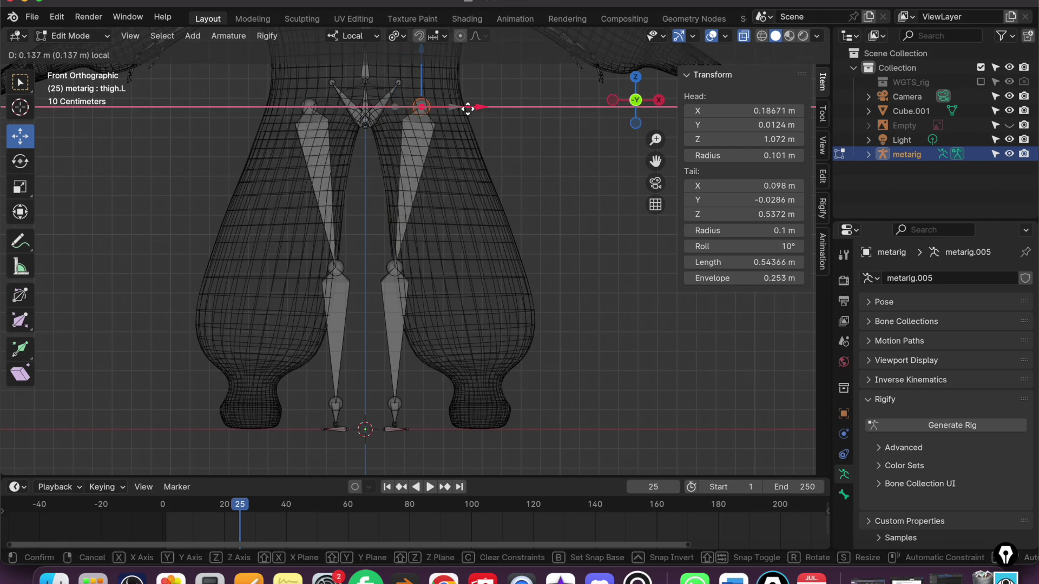
scroll(496, 135, "up", 2)
left_click(722, 37)
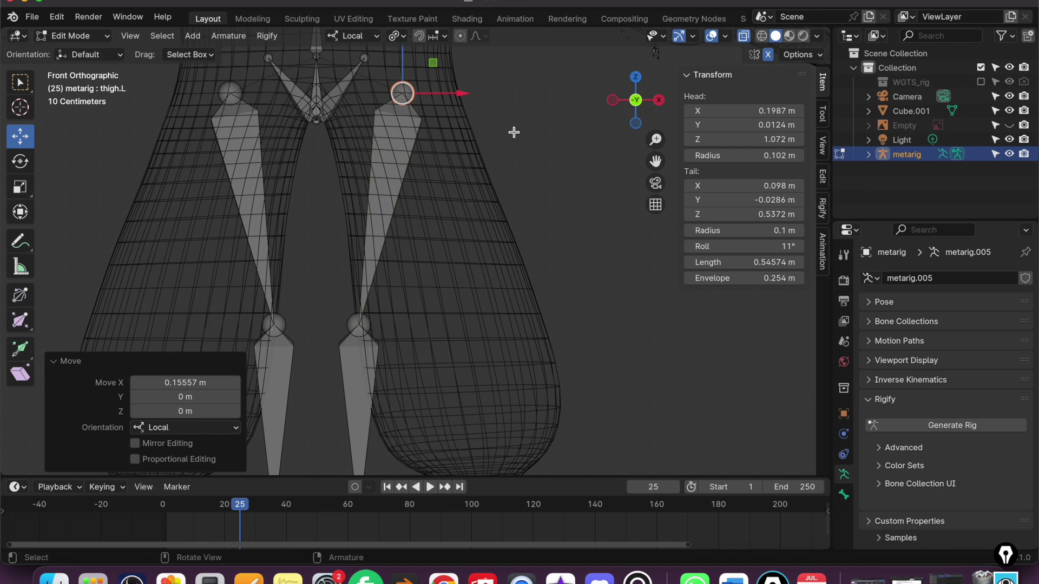
Move the left knee, shin and foot bones inside the character's leg and foot.
left_click(359, 325)
left_click_drag(359, 325, 422, 279)
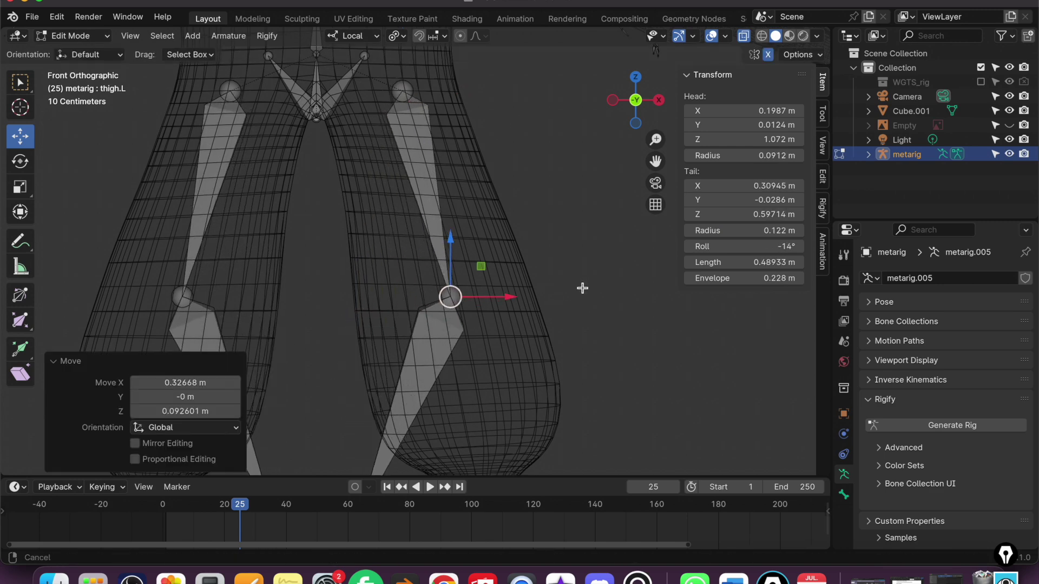
scroll(548, 269, "down", 3)
left_click_drag(325, 234, 416, 376)
left_click_drag(362, 329, 489, 313)
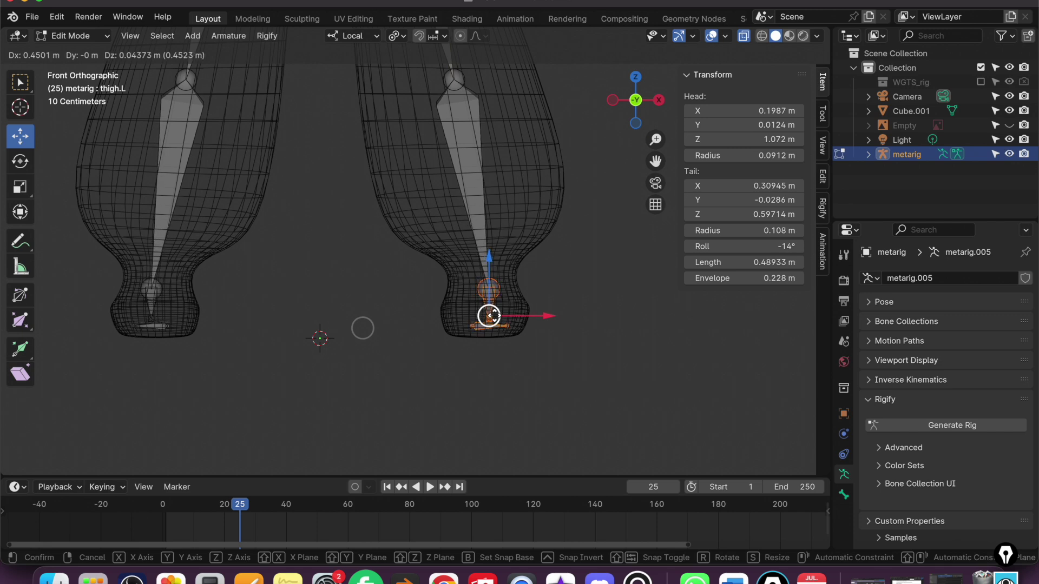
left_click_drag(489, 313, 491, 314)
scroll(506, 242, "up", 5)
Fit the upper_arm.L and hand bones into the character's arm.
middle_click_drag(428, 292, 397, 285, "shift")
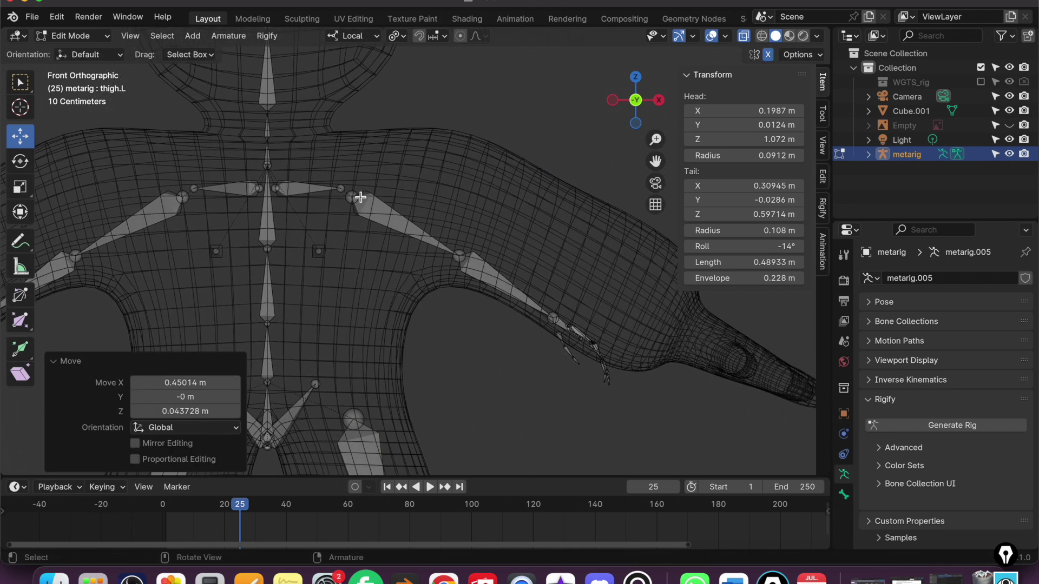
left_click(362, 200)
left_click_drag(406, 225, 460, 201)
middle_click_drag(460, 202, 387, 210, "shift")
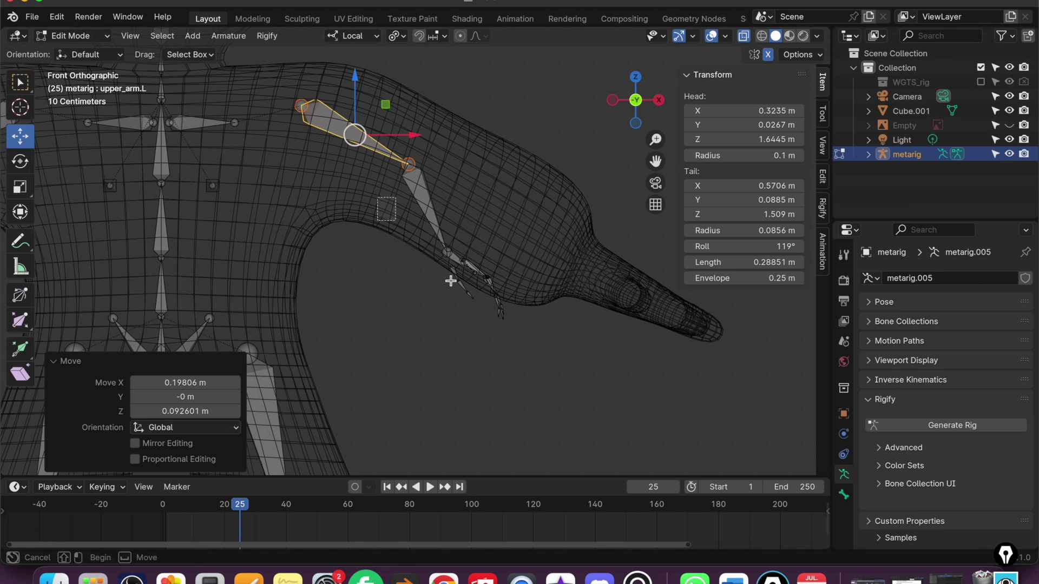
left_click(501, 305)
left_click_drag(489, 289, 620, 297)
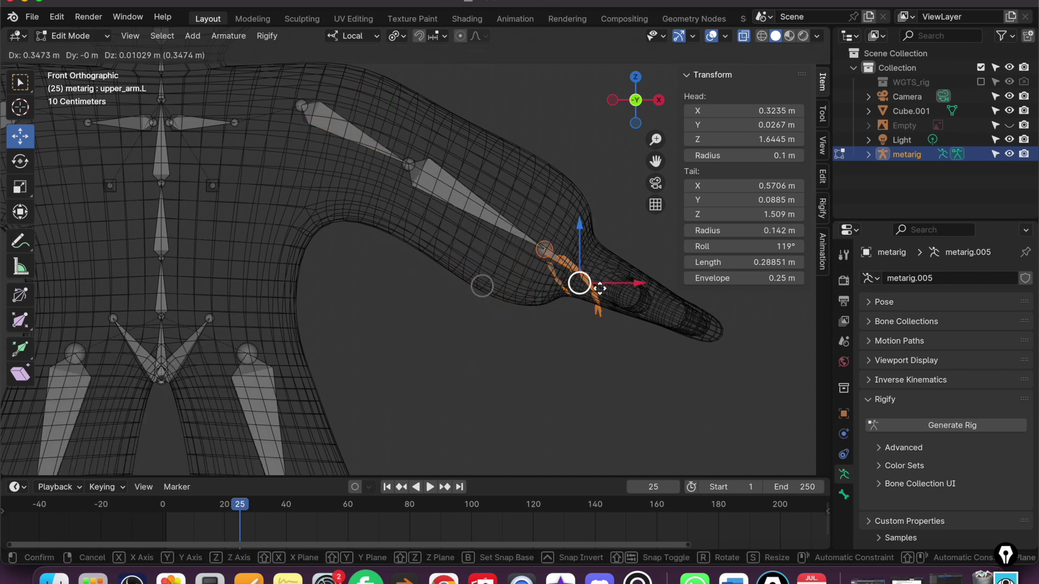
Move the shoulder.L bone into place and select the head bone's tip.
middle_click_drag(619, 297, 786, 405, "shift")
left_click_drag(400, 248, 434, 226)
middle_click_drag(434, 226, 454, 365, "shift")
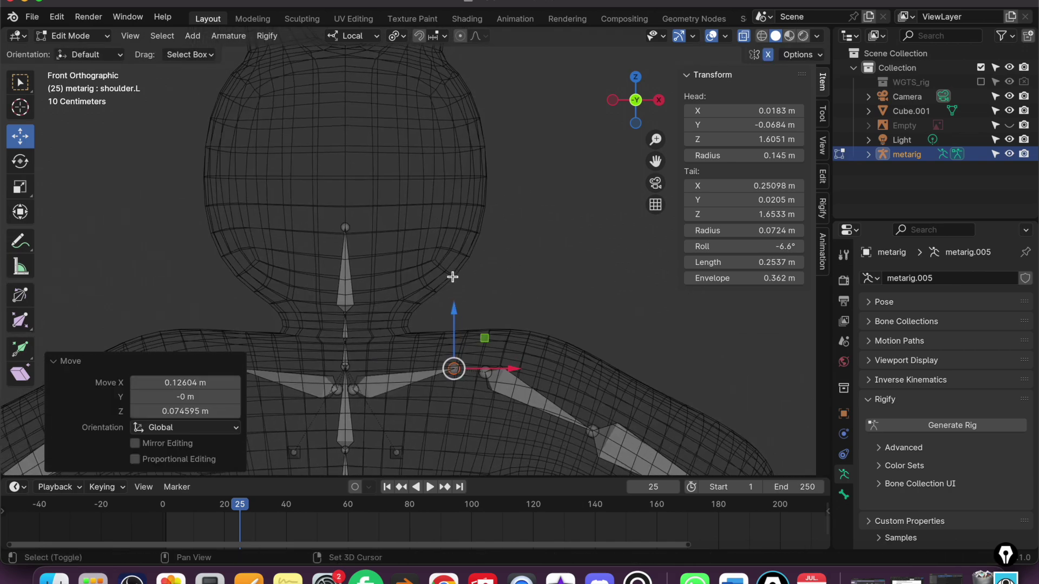
left_click(349, 227)
Stretch the head bone upward, return to Object Mode, and view the solid-shaded character from the front.
key("g")
key("z")
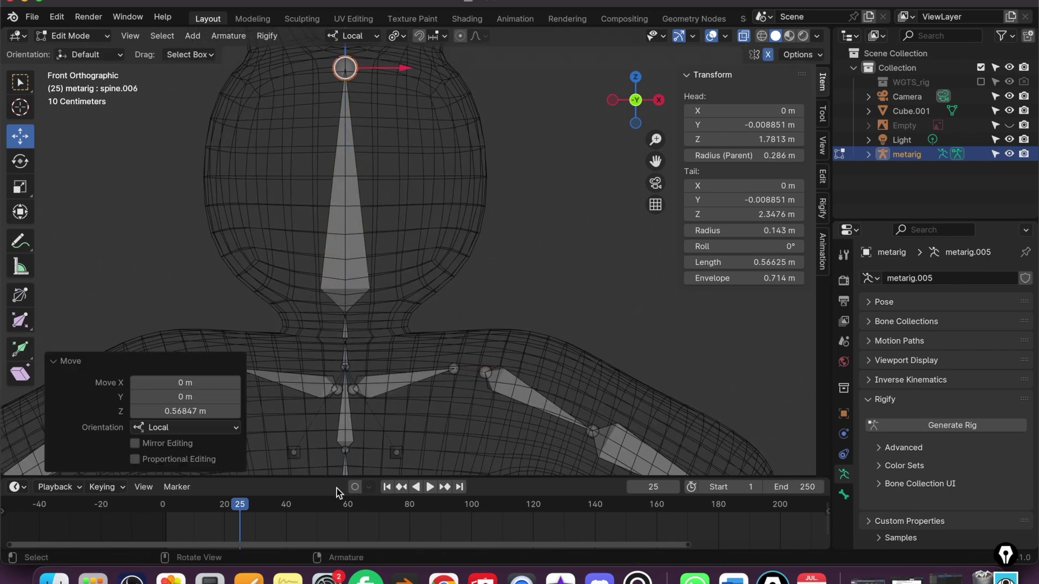
key("Tab")
mouse_move(474, 235)
middle_mouse_down()
mouse_move(439, 176)
mouse_move(421, 186)
middle_mouse_up()
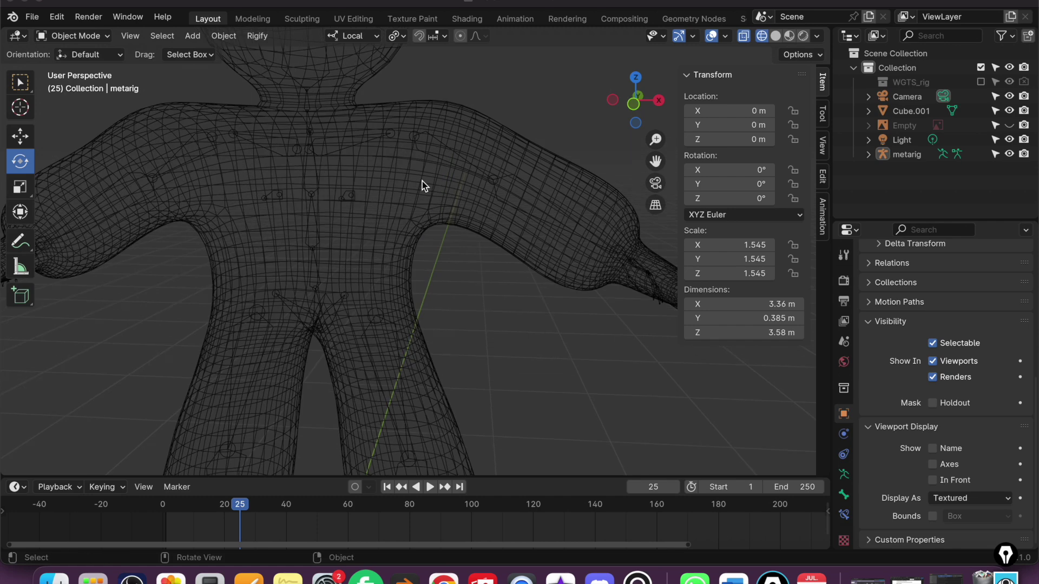
key("shift+z")
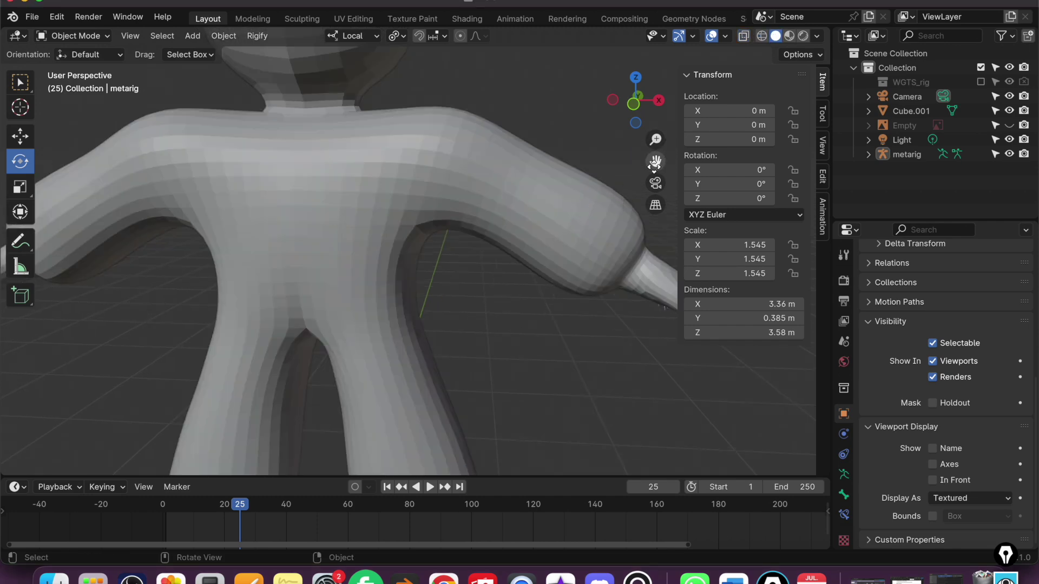
key("KP_1")
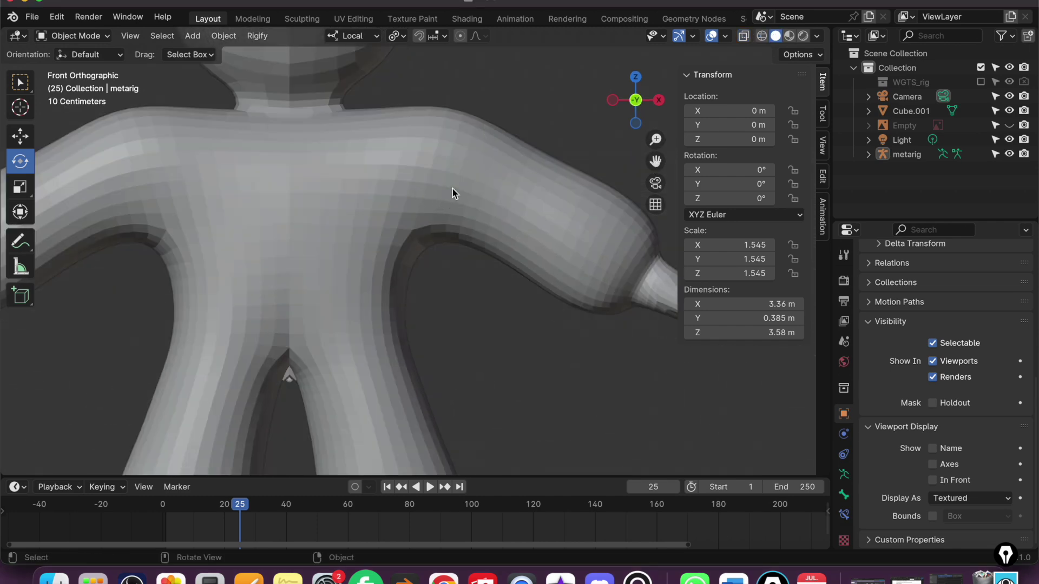
Set the metarig's Viewport Display to In Front and switch it to Edit Mode.
left_click(911, 158)
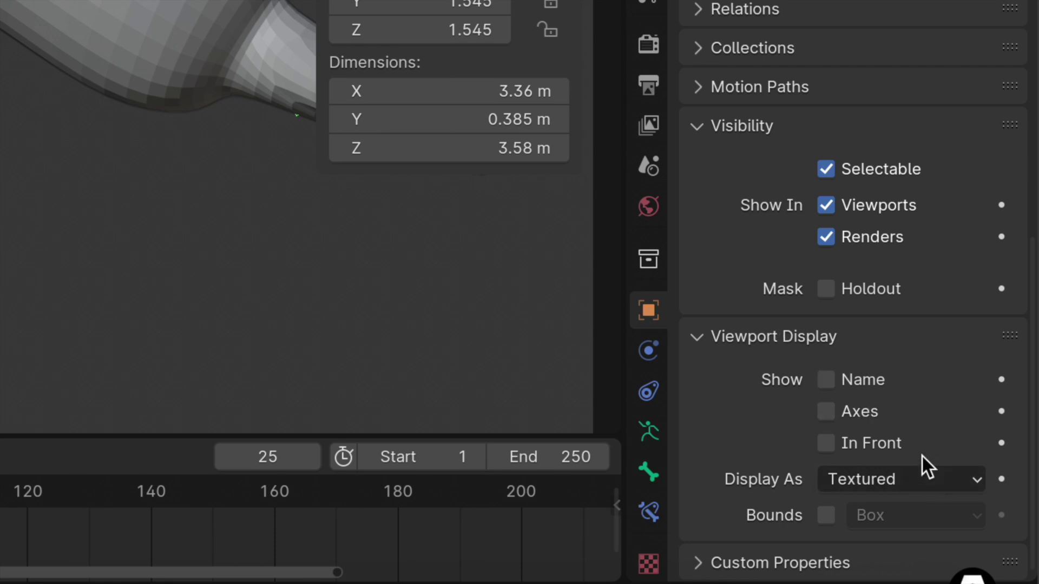
left_click(889, 446)
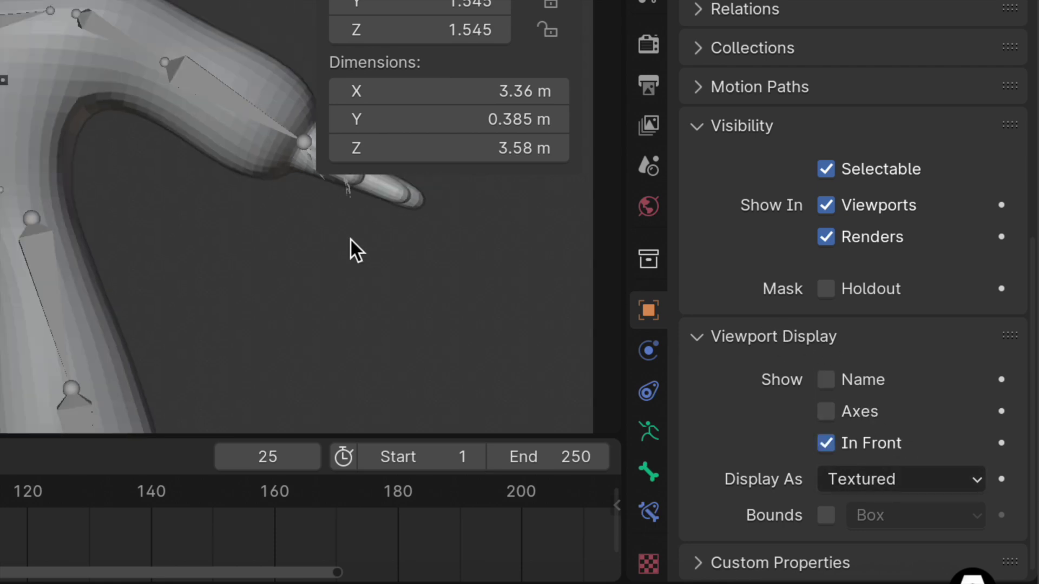
scroll(341, 238, "down", 1)
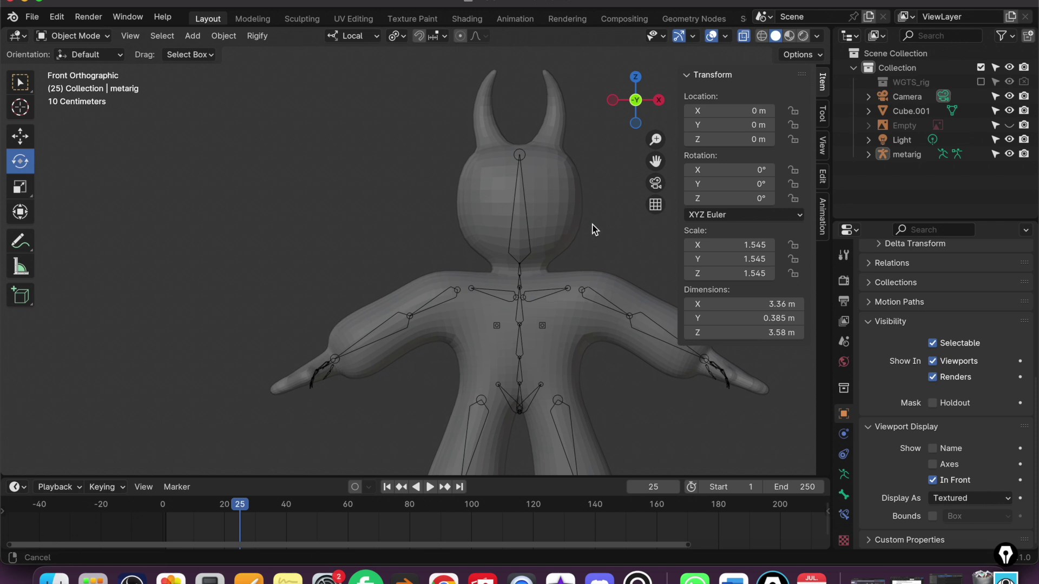
scroll(498, 206, "up", 2)
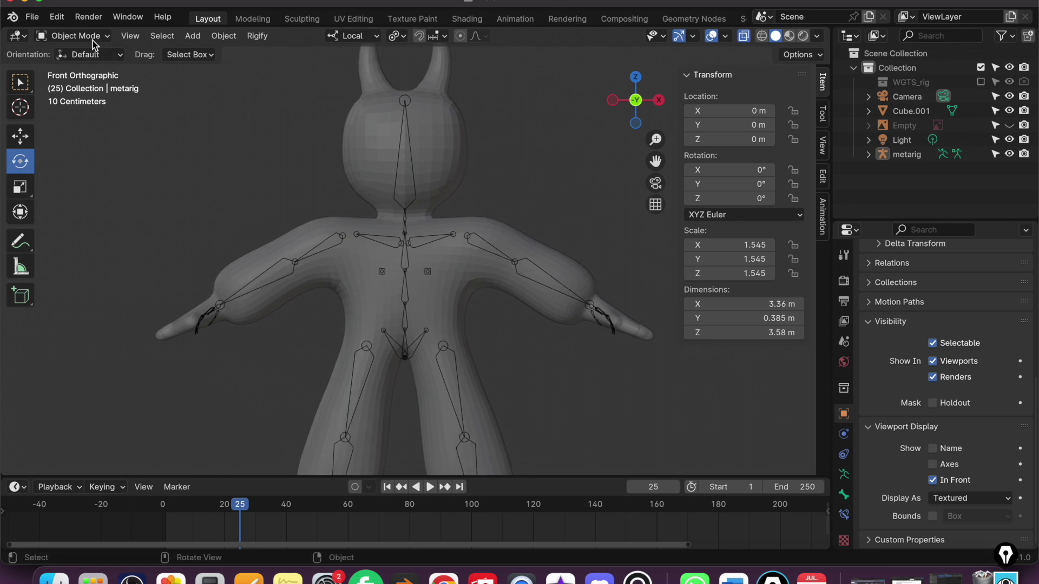
left_click(87, 36)
left_click(76, 68)
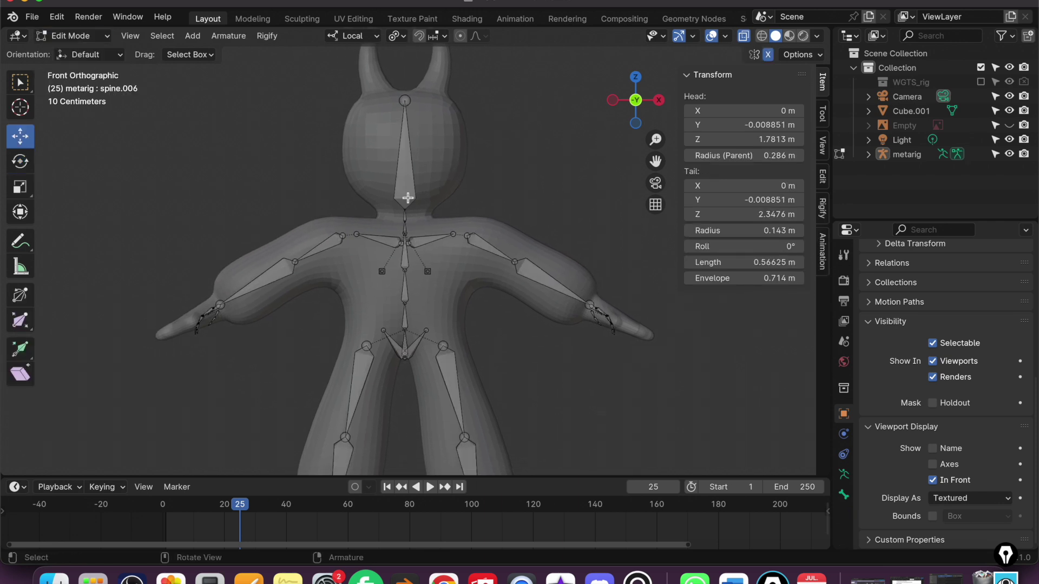
Select the three left thumb bones and move them toward the character's thumb, viewed from above.
scroll(537, 414, "up", 4)
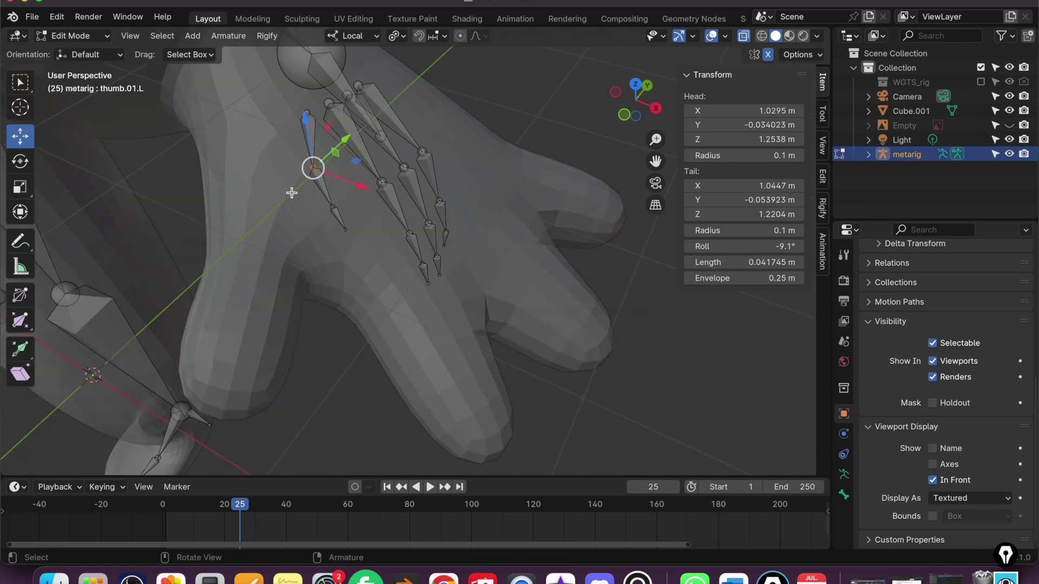
key("alt+a")
scroll(316, 143, "up", 2)
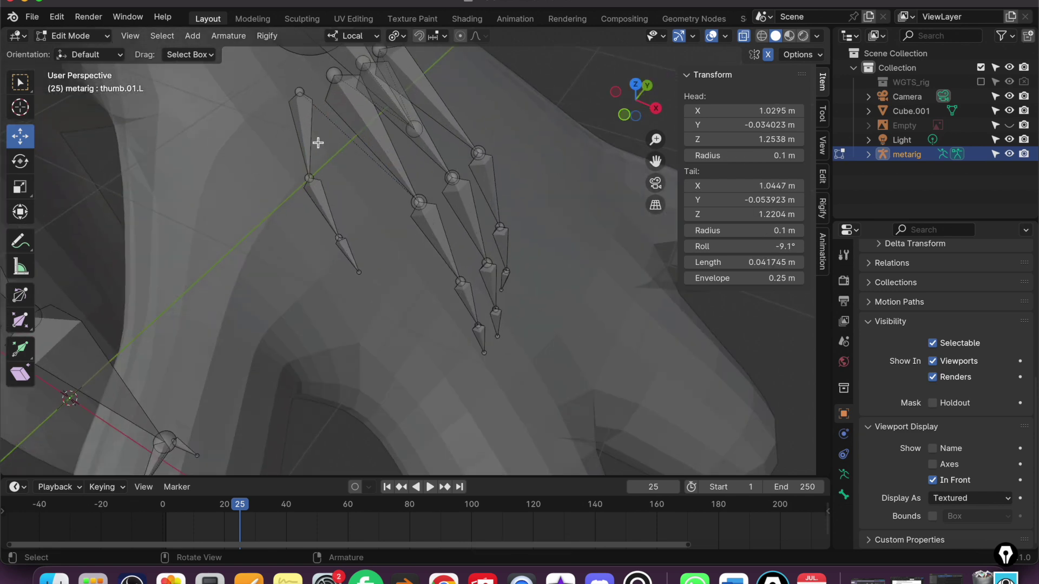
left_click(311, 128)
left_click(327, 209, "shift")
left_click(349, 252, "shift")
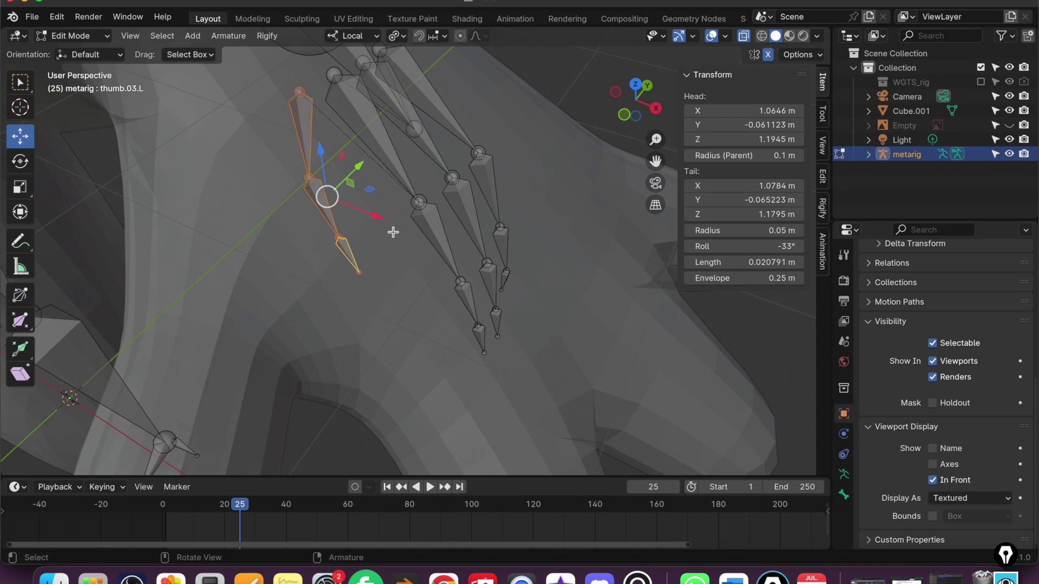
left_click_drag(331, 199, 233, 324)
mouse_move(346, 301)
middle_mouse_down()
mouse_move(533, 144)
mouse_move(486, 331)
mouse_move(489, 290)
mouse_move(503, 281)
mouse_move(364, 236)
mouse_move(448, 328)
mouse_move(438, 282)
middle_mouse_up()
left_click(636, 88)
mouse_move(189, 139)
left_mouse_down()
mouse_move(377, 386)
mouse_move(390, 355)
left_mouse_up()
mouse_move(390, 355)
middle_mouse_down()
mouse_move(437, 301)
mouse_move(400, 318)
mouse_move(351, 303)
middle_mouse_up()
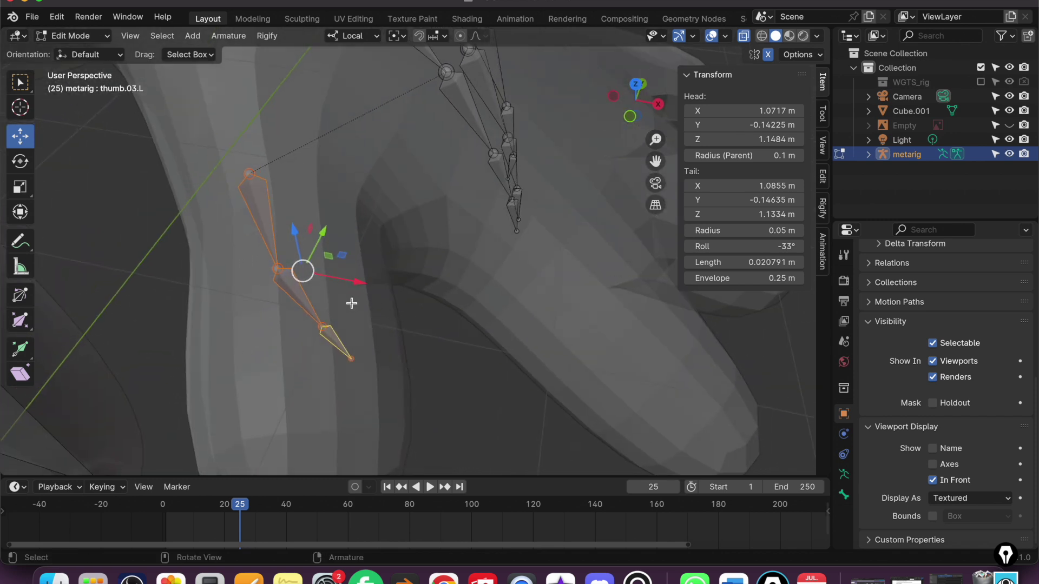
Set the pivot to Bounding Box Center and scale the thumb bones up about 1.4 times.
left_click(398, 38)
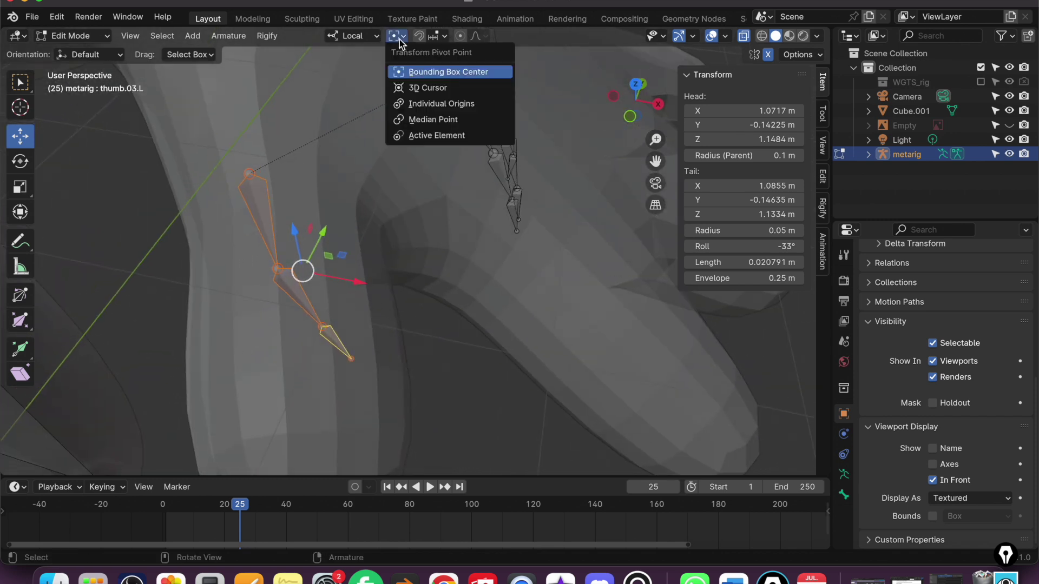
left_click(432, 106)
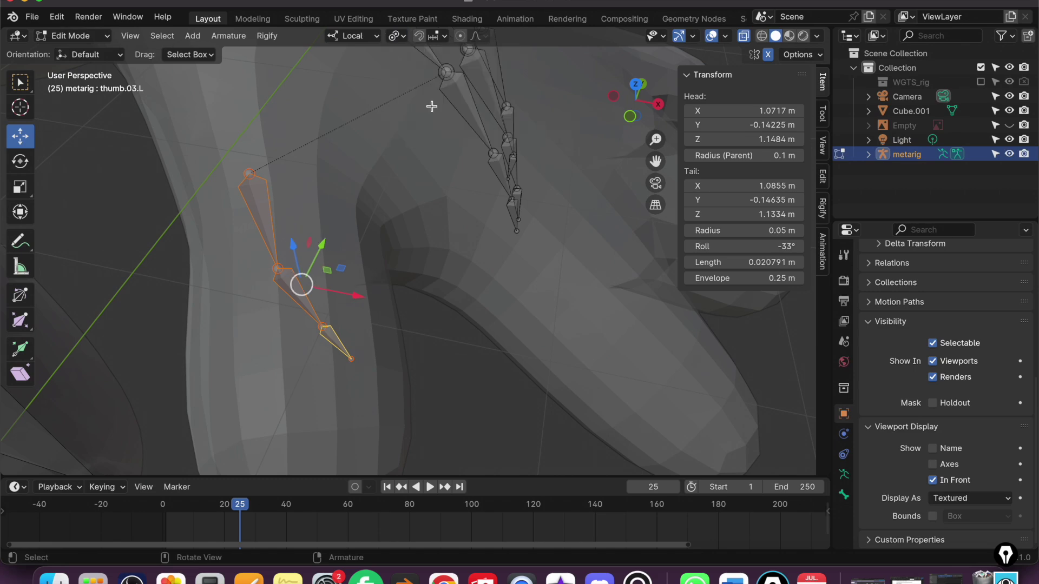
left_click(398, 36)
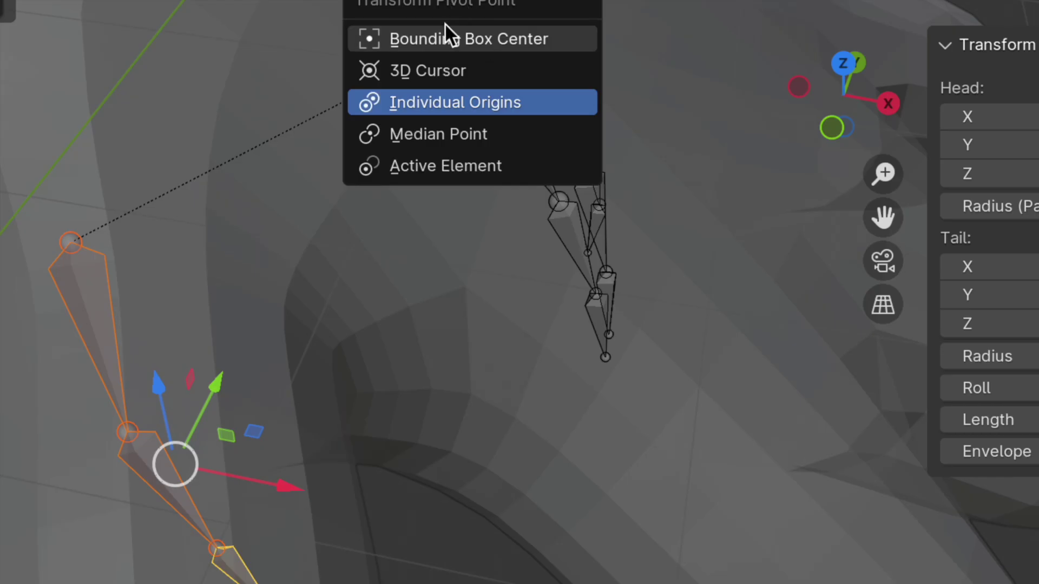
left_click(462, 109)
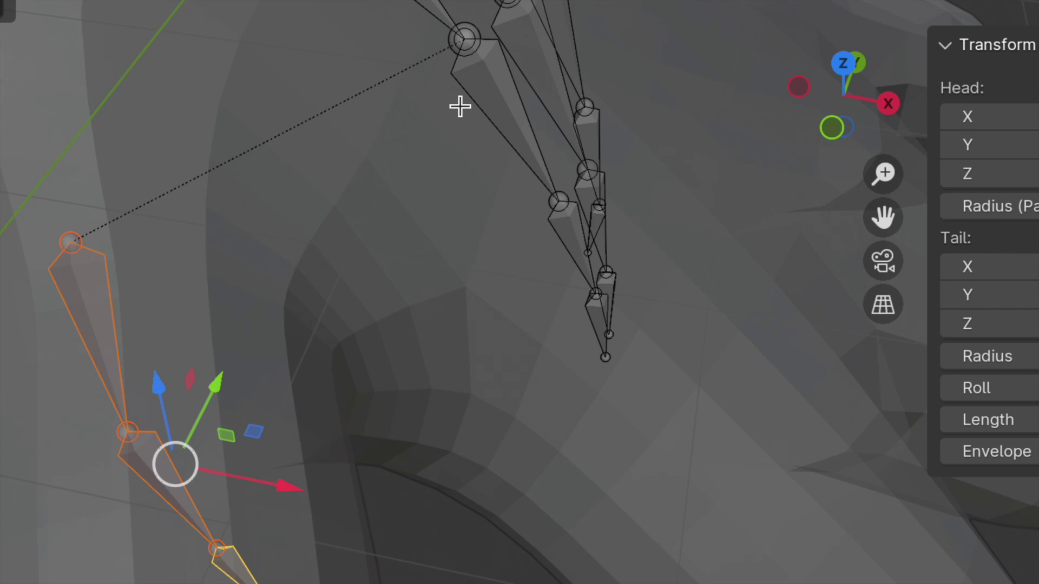
key("s")
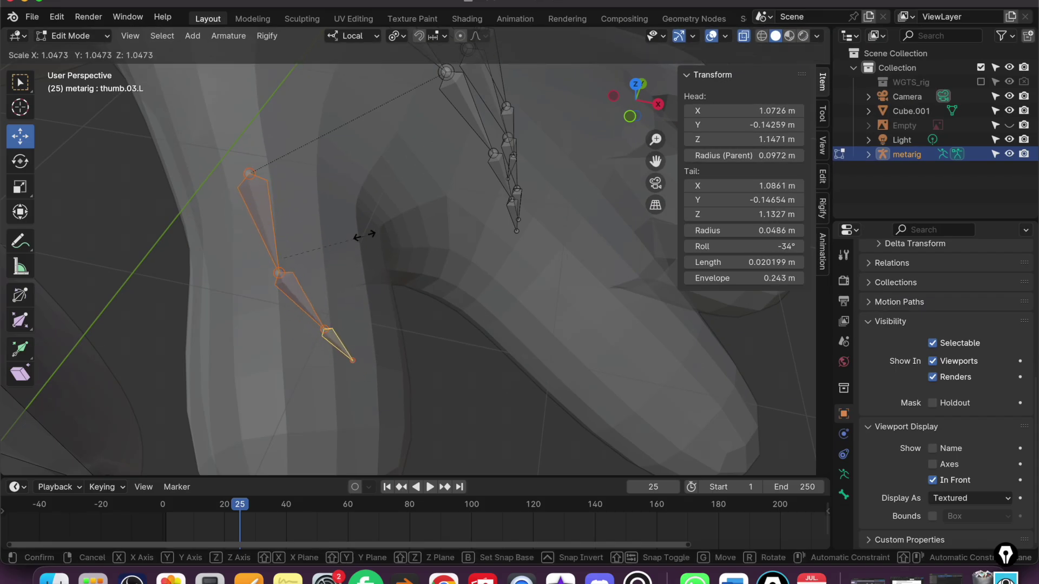
key("Escape")
left_click(401, 36)
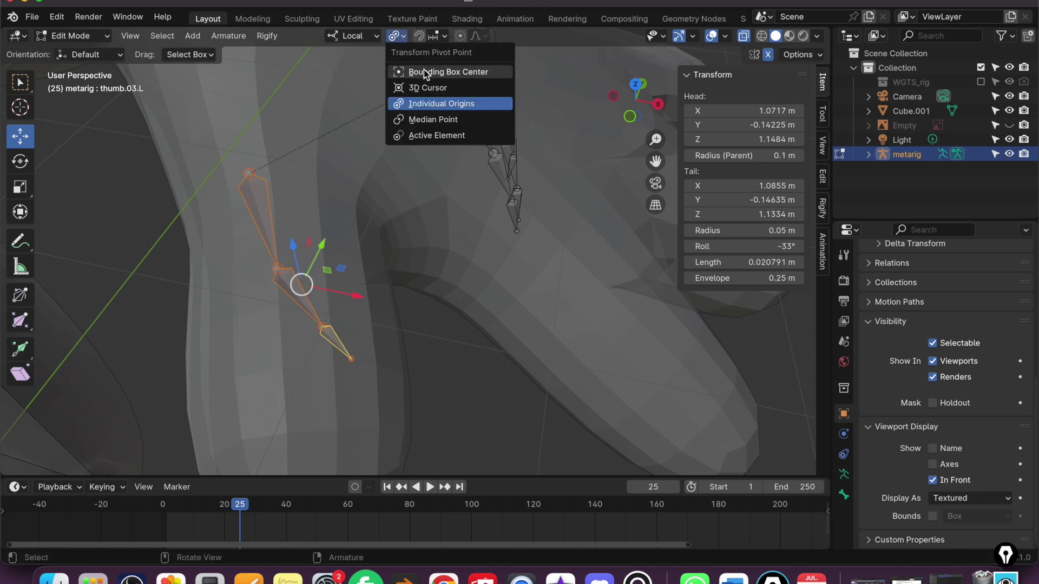
left_click(436, 76)
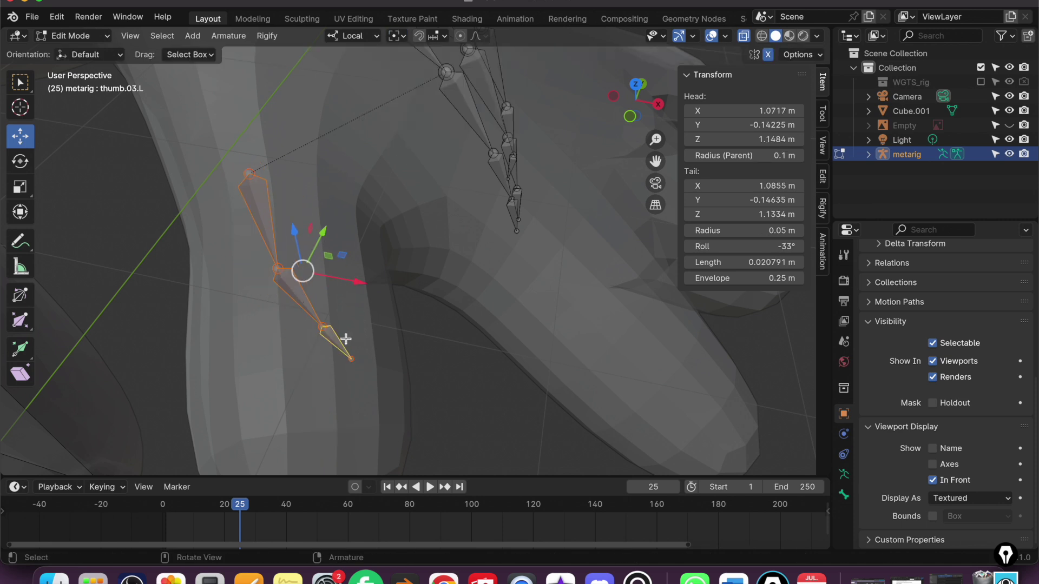
key("s")
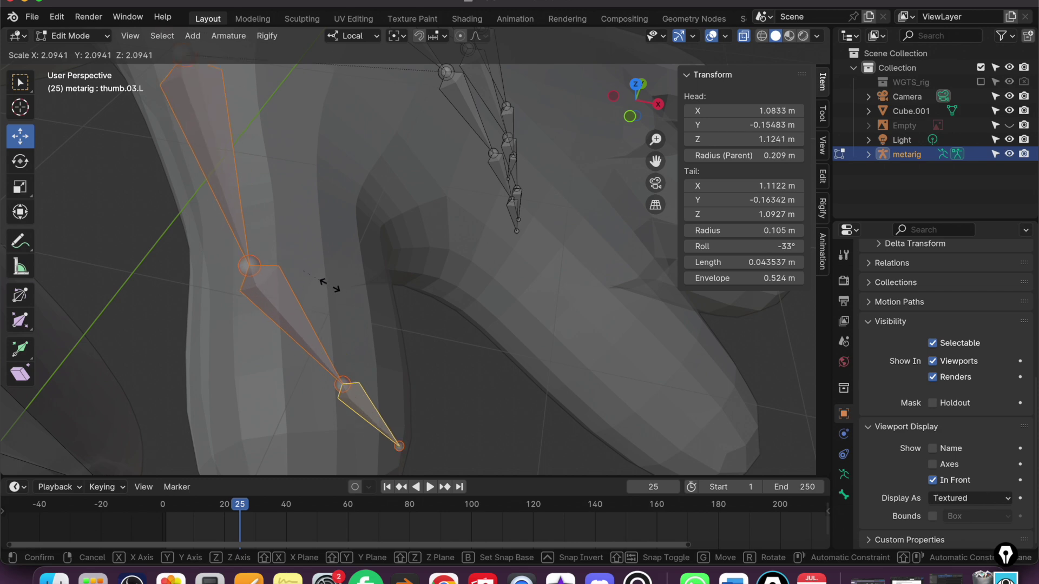
left_click(320, 283)
Move and rotate the thumb bones into the mesh thumb, raising them about 0.064 m.
middle_click_drag(399, 314, 409, 248)
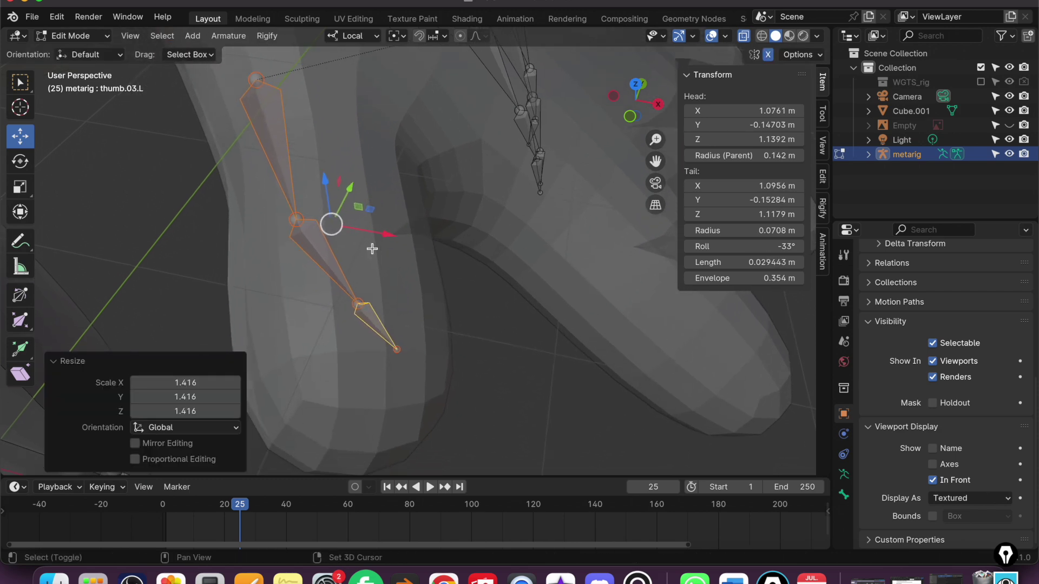
left_click_drag(331, 225, 355, 258)
mouse_move(355, 258)
middle_mouse_down()
mouse_move(442, 321)
mouse_move(405, 343)
middle_mouse_up()
key("shift+space")
key("r")
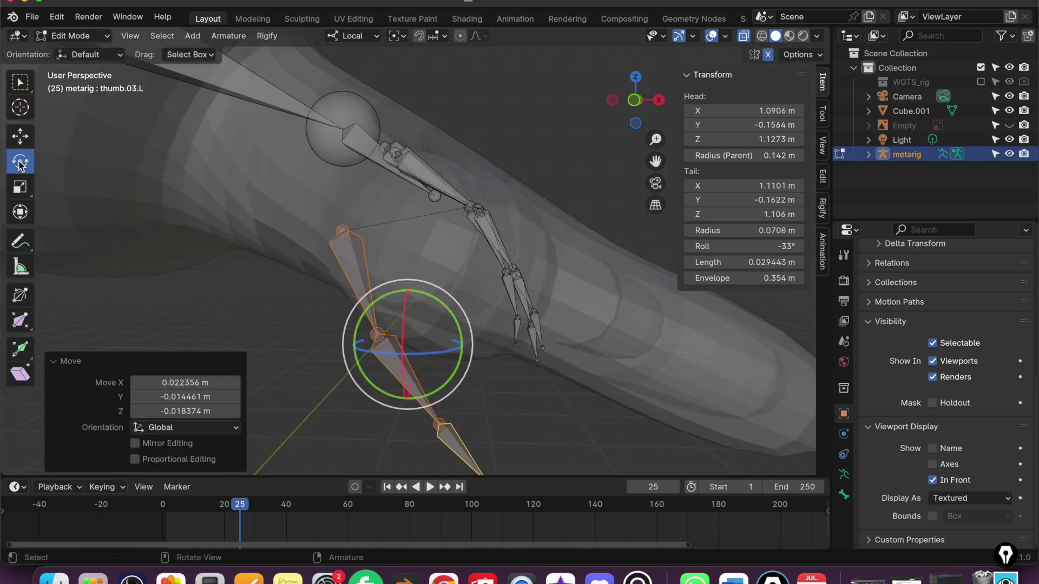
mouse_move(400, 341)
left_mouse_down()
mouse_move(439, 291)
mouse_move(259, 267)
left_mouse_up()
key("shift+space")
key("g")
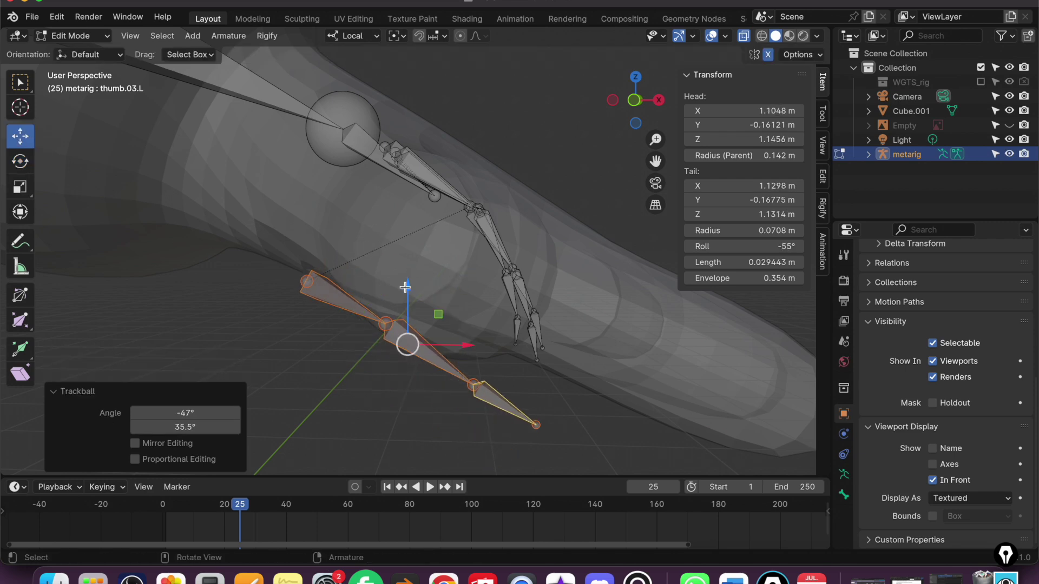
left_click_drag(405, 287, 406, 204)
Rotate the thumb bones further and push them deeper into the character's thumb.
middle_click_drag(406, 216, 277, 401)
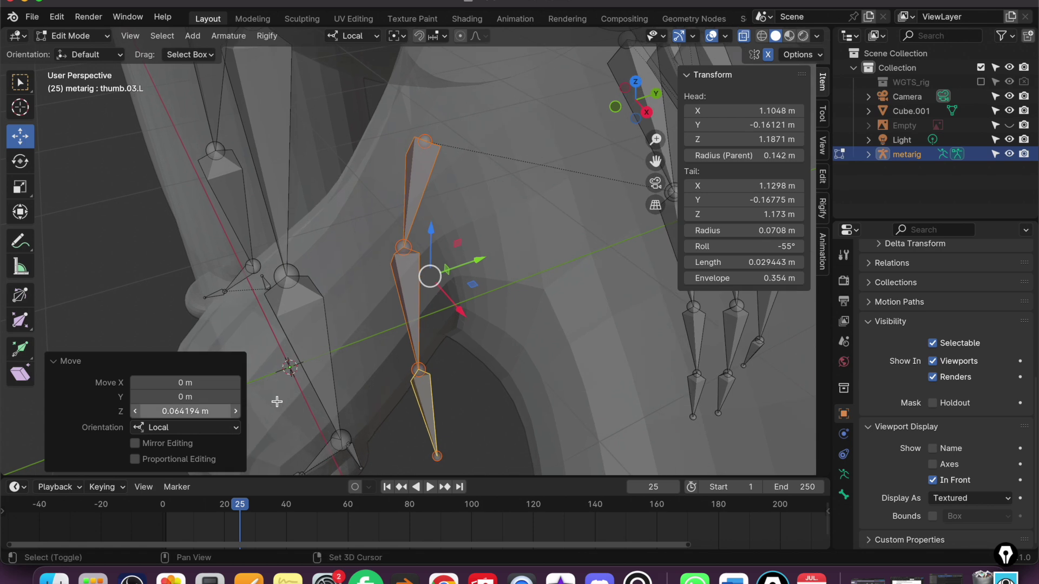
left_click(20, 161)
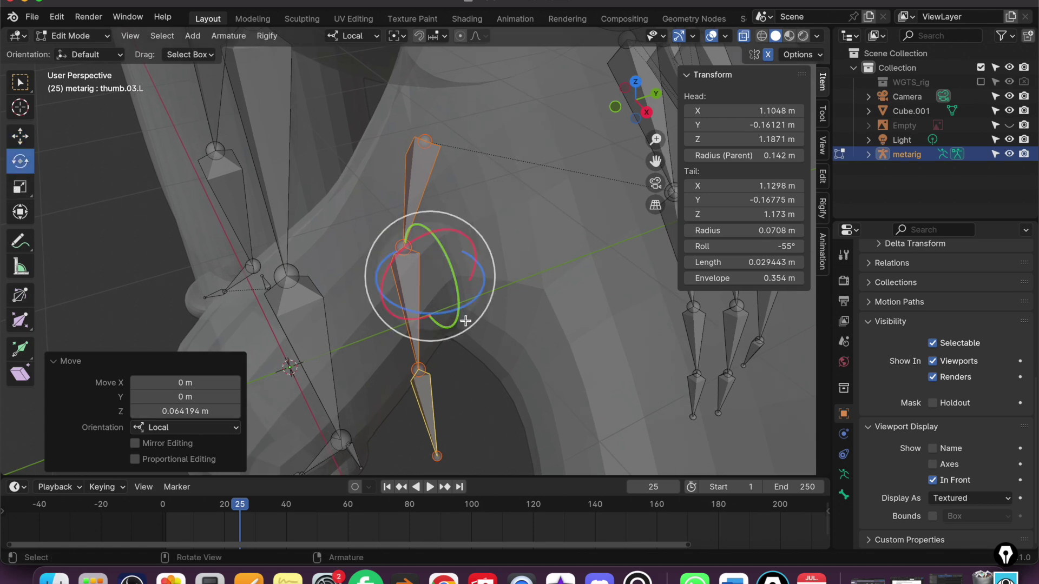
mouse_move(478, 302)
left_mouse_down()
mouse_move(460, 305)
mouse_move(536, 325)
left_mouse_up()
mouse_move(535, 325)
middle_mouse_down()
mouse_move(588, 315)
mouse_move(679, 343)
mouse_move(429, 306)
middle_mouse_up()
left_click(20, 135)
left_click_drag(499, 246, 433, 256)
scroll(552, 364, "down", 3)
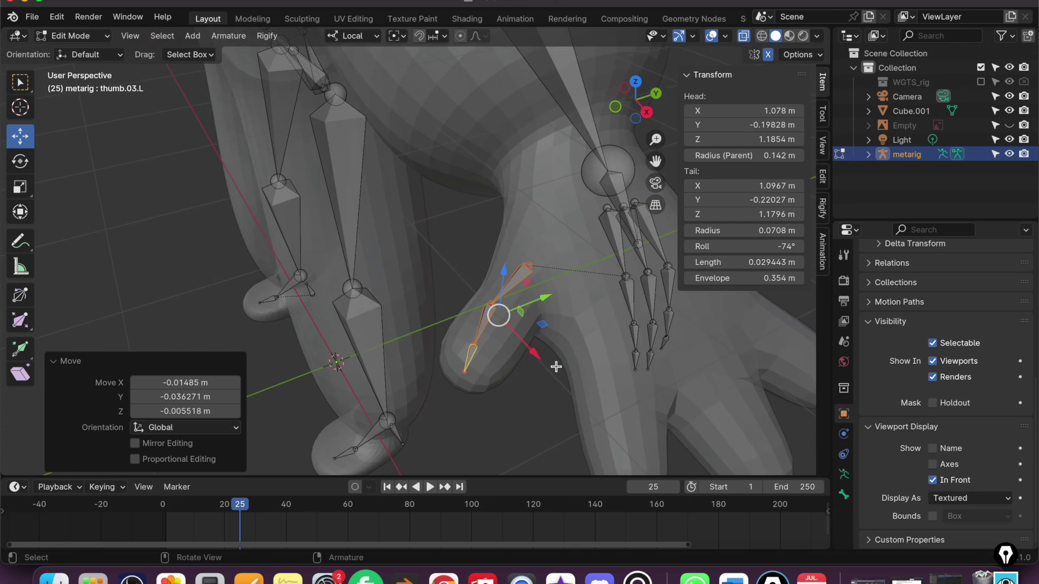
scroll(552, 364, "down", 3)
middle_click_drag(552, 364, 344, 329, "shift")
scroll(344, 329, "up", 5)
scroll(405, 338, "up", 2)
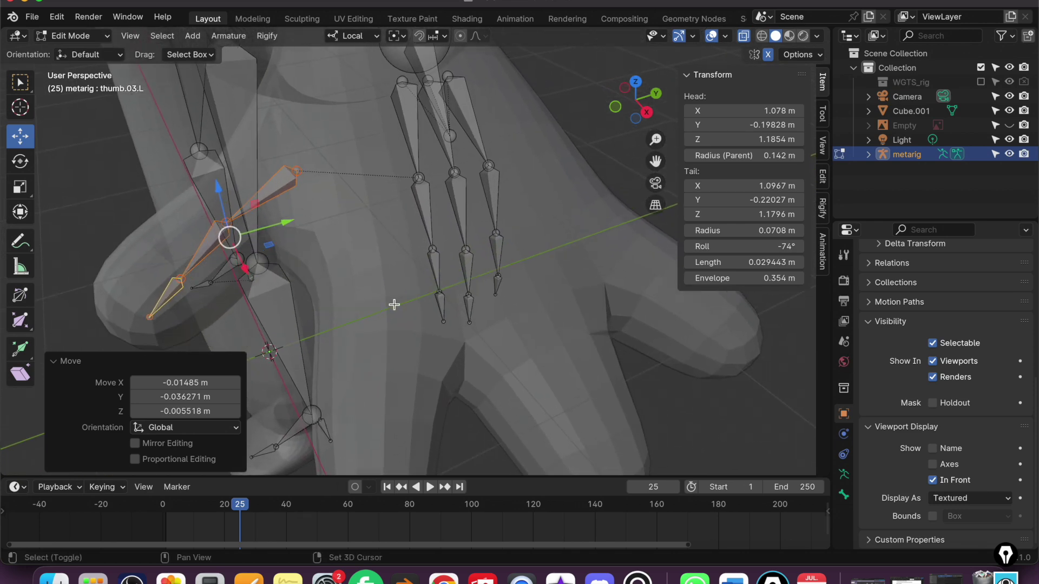
Select the metarig's left finger chains and palm bones, with palm.01.L active.
scroll(394, 301, "up", 1)
left_click(395, 124)
left_click(400, 162, "shift")
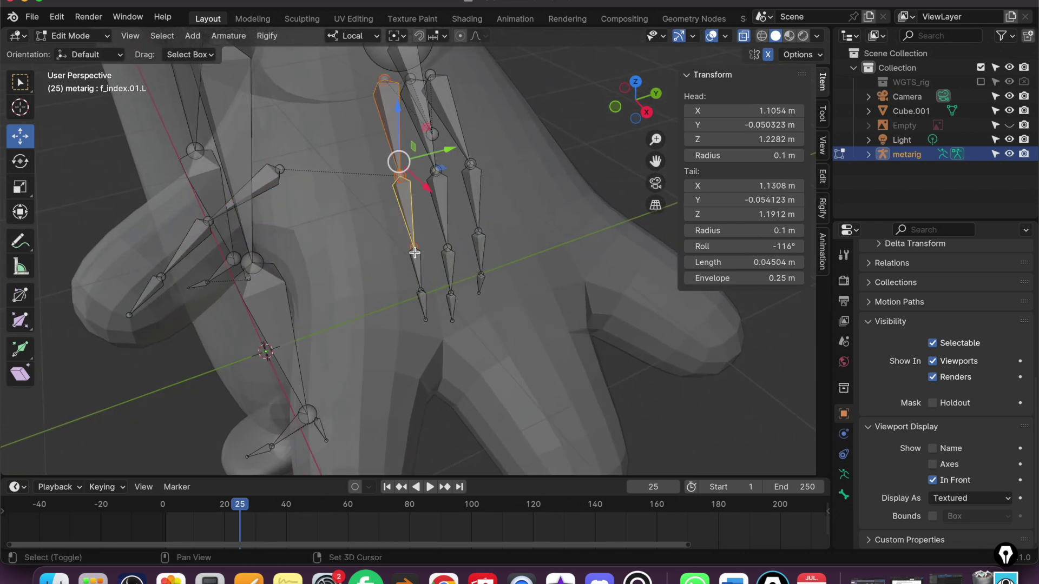
left_click(425, 317, "shift")
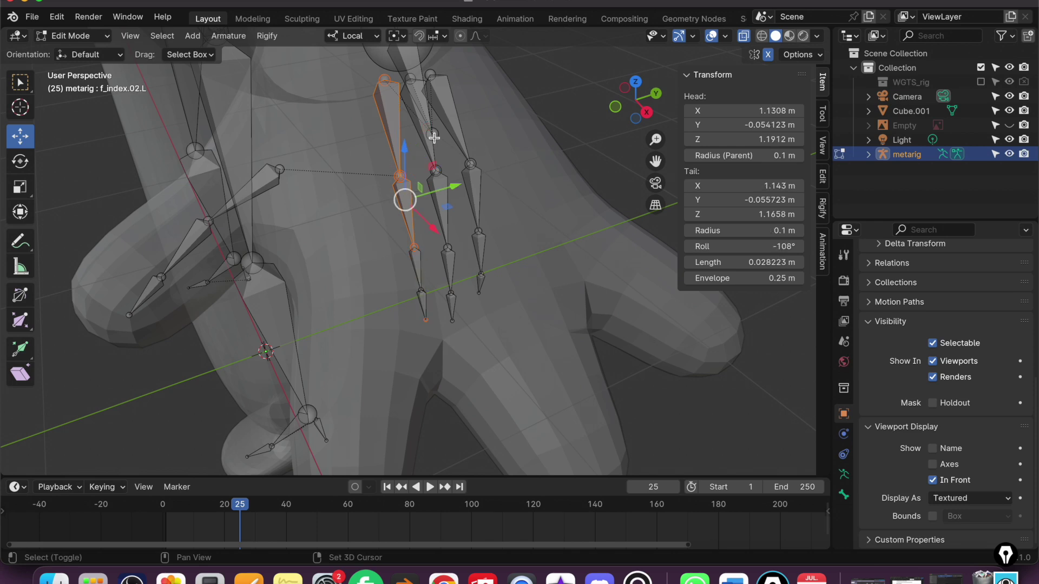
left_click_drag(380, 218, 540, 348)
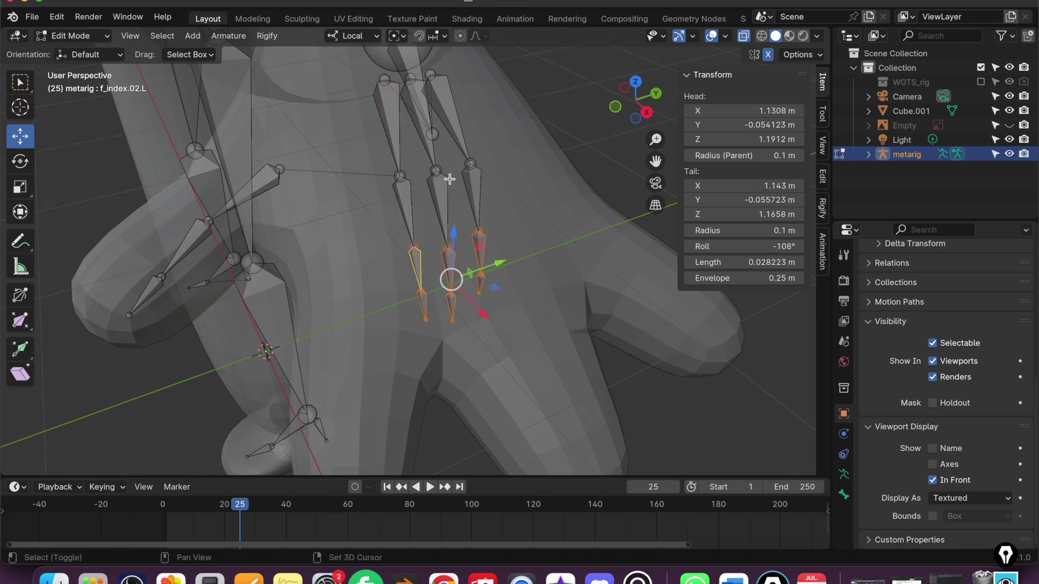
key("ctrl+KP_Add")
left_click(437, 132, "shift")
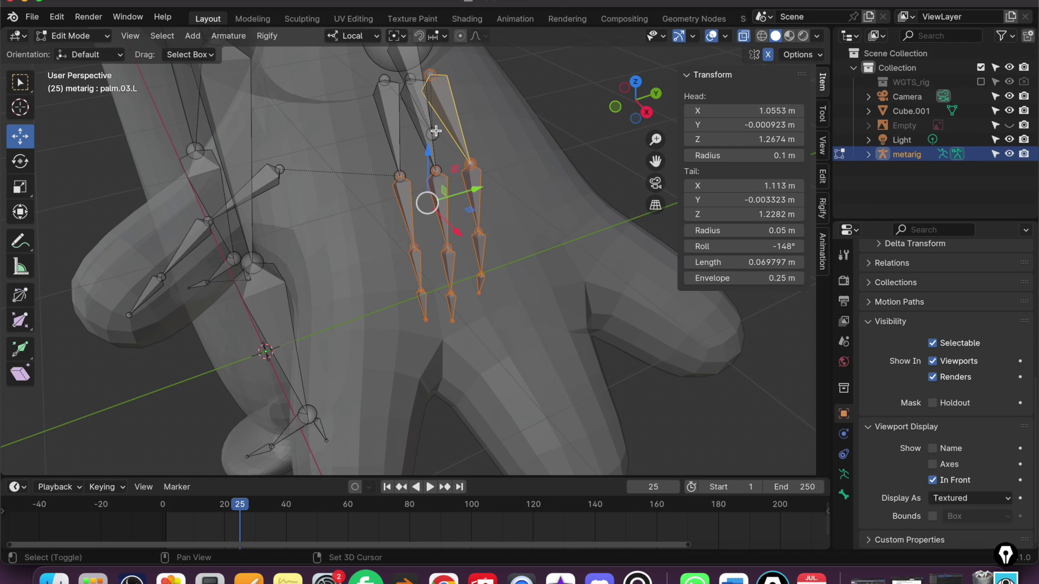
left_click(422, 126, "shift")
left_click(391, 131, "shift")
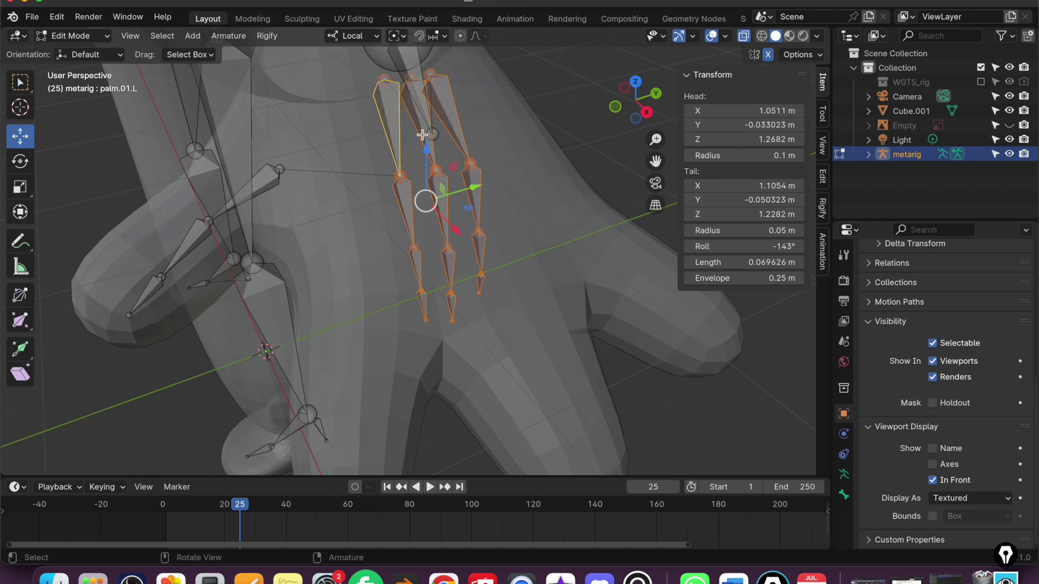
Move the hand bones, scale them up to 1.361, and place them inside the palm.
key("g")
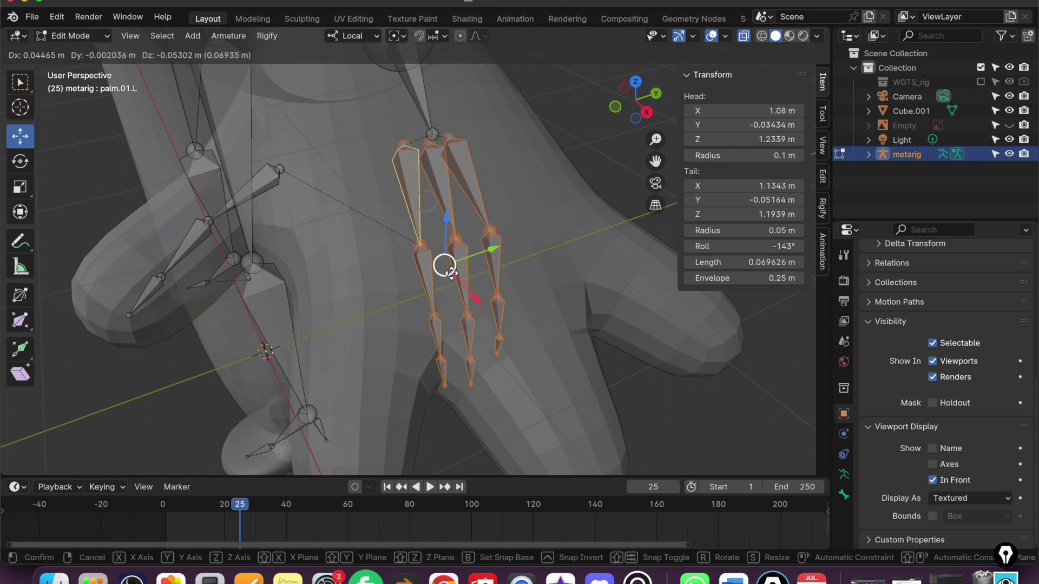
left_click(451, 273)
middle_click_drag(451, 273, 520, 283)
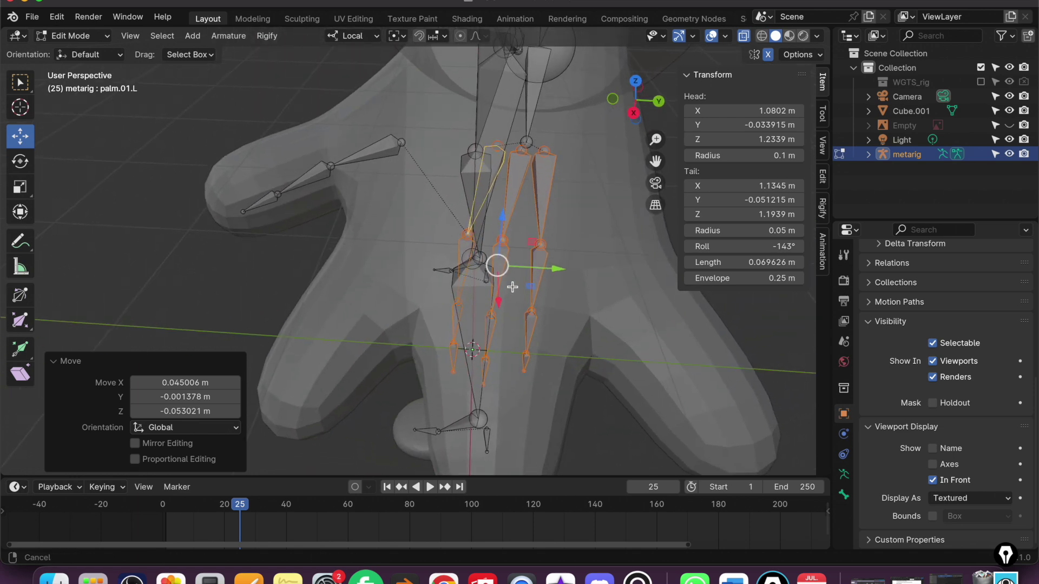
key("s")
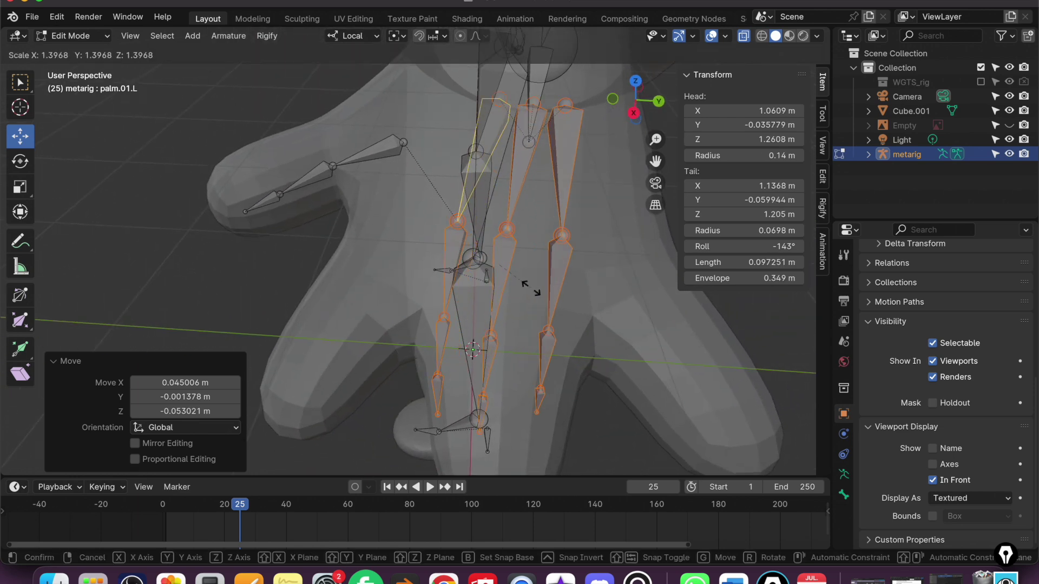
left_click(529, 287)
key("g")
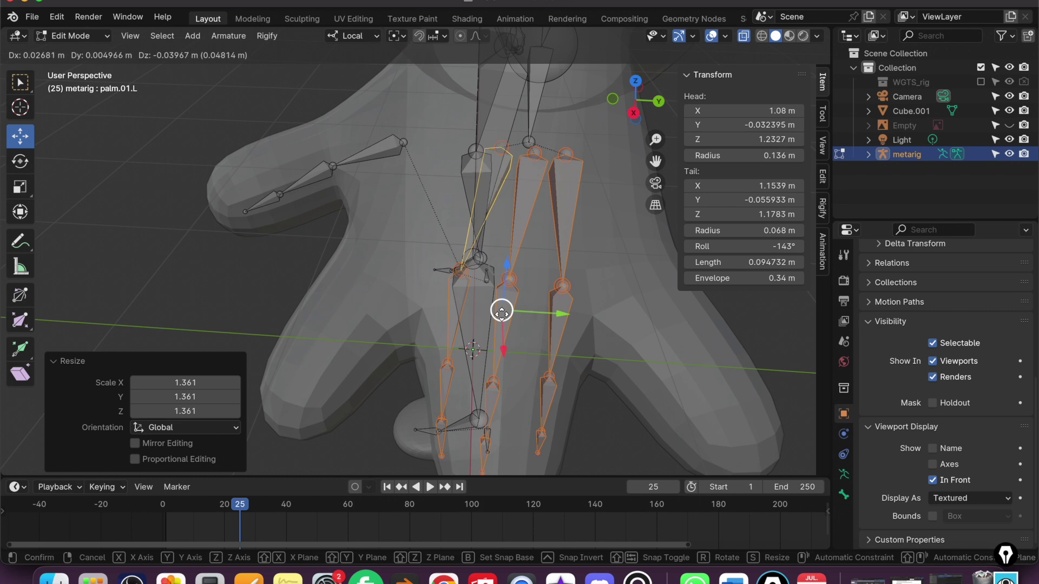
left_click(544, 303)
middle_click_drag(543, 303, 548, 305)
Reposition the palm.01.L bone inside the hand.
left_click(467, 194)
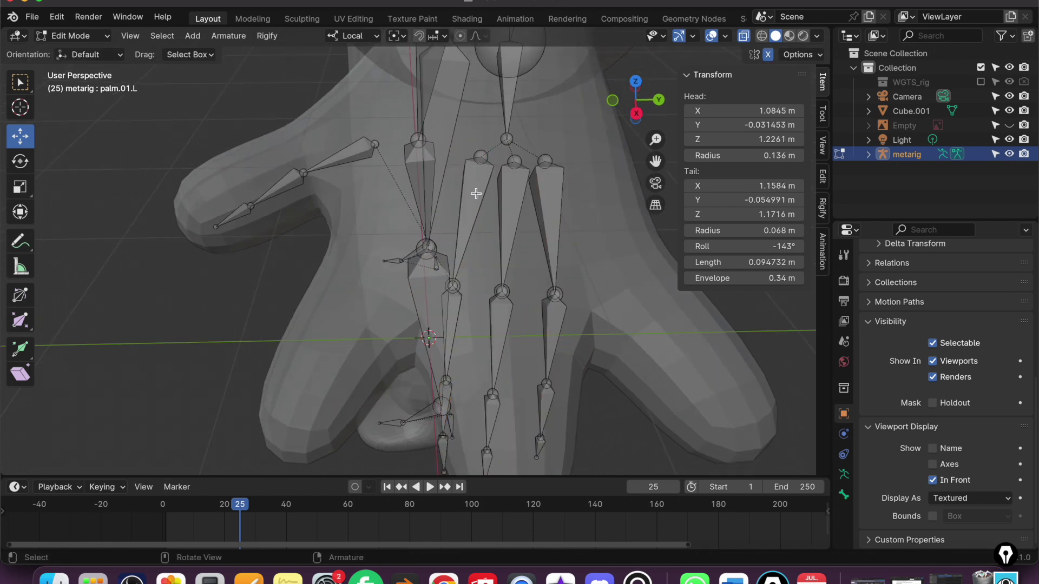
key("g")
left_click(456, 219)
left_click(441, 346)
mouse_move(465, 259)
middle_mouse_down()
mouse_move(510, 364)
mouse_move(547, 281)
middle_mouse_up()
Slide the index-finger bone chain along its local Y axis into the index finger.
left_click(468, 162)
left_click(473, 260, "shift")
left_click(482, 347, "shift")
left_click(487, 392, "shift")
mouse_move(536, 388)
middle_mouse_down()
mouse_move(573, 281)
mouse_move(520, 254)
middle_mouse_up()
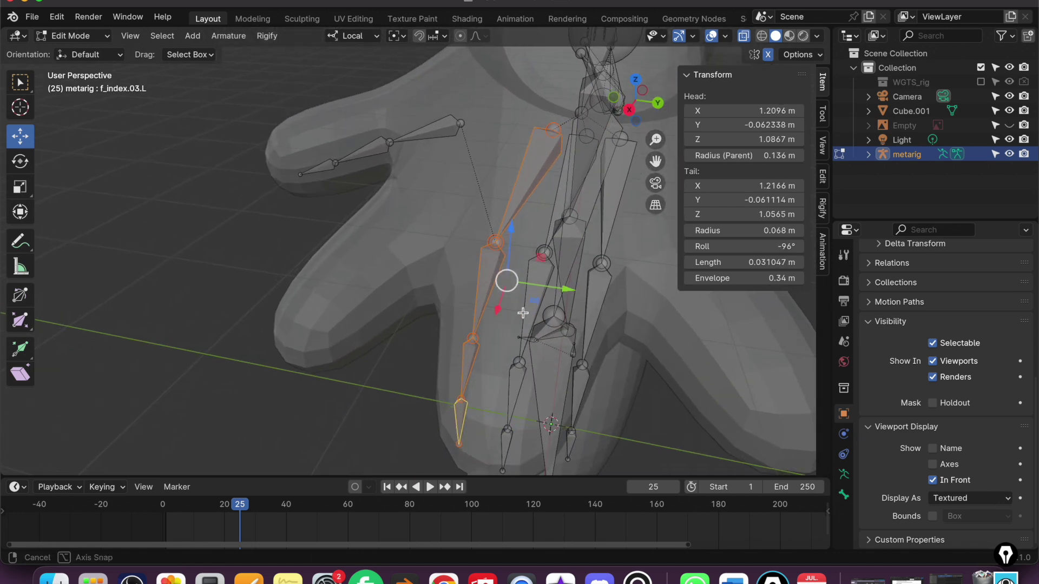
key("g")
key("y")
left_click(597, 147)
Move the ring-finger chain along local Y, rotate it -17°, and adjust its tip.
middle_click_drag(597, 147, 460, 287)
key("g")
key("y")
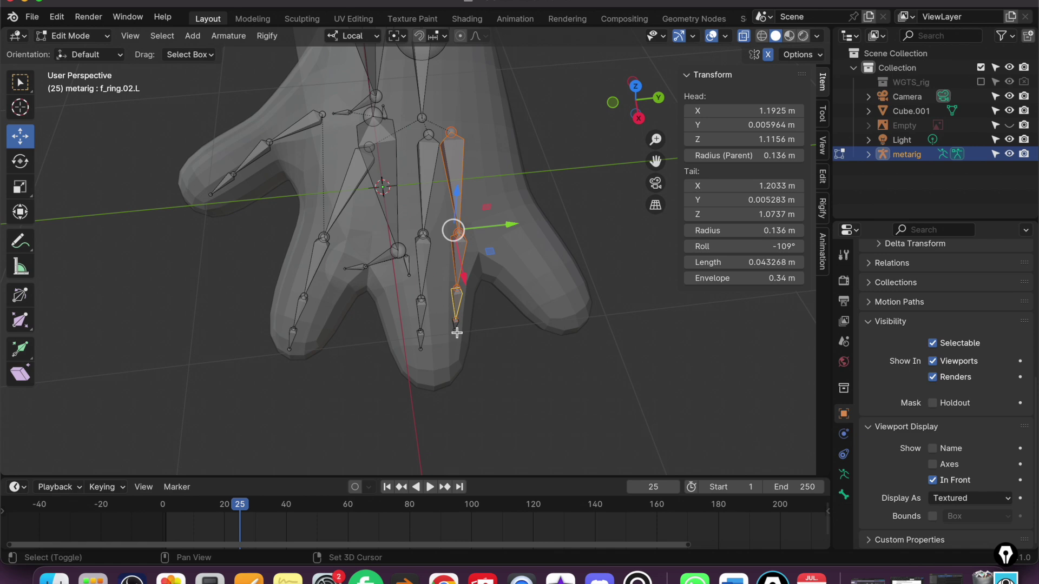
left_click(459, 239)
mouse_move(459, 239)
middle_mouse_down()
mouse_move(547, 247)
mouse_move(559, 259)
middle_mouse_up()
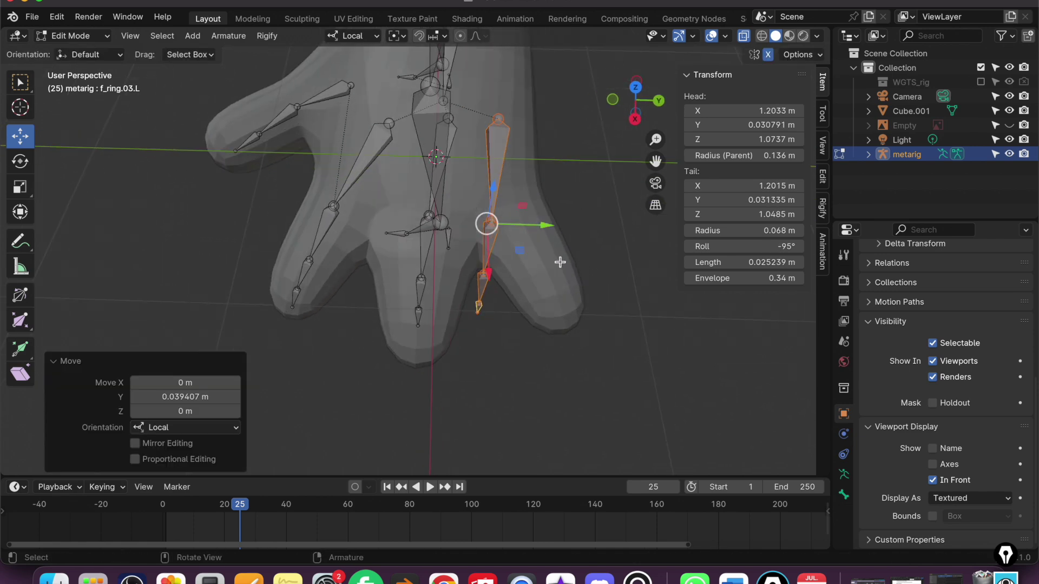
key("r")
left_click(610, 202)
key("r")
key("Escape")
key("g")
left_click(528, 232)
Rotate the f_middle.03.L fingertip bone to follow the middle finger.
mouse_move(528, 232)
middle_mouse_down()
mouse_move(537, 281)
mouse_move(396, 178)
middle_mouse_up()
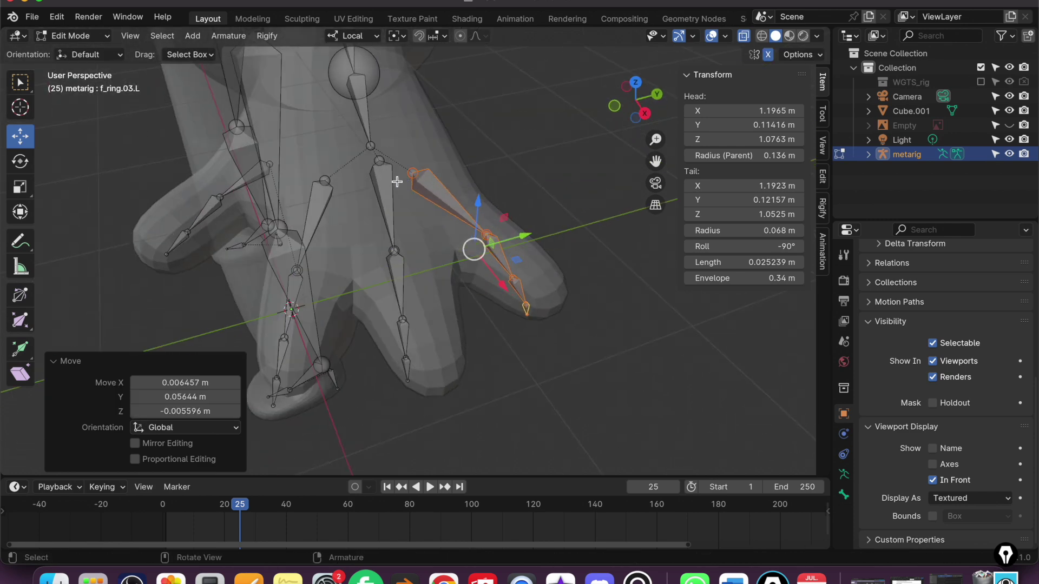
left_click(406, 325)
left_click(414, 363)
mouse_move(414, 362)
middle_mouse_down()
mouse_move(463, 325)
mouse_move(475, 271)
mouse_move(394, 358)
mouse_move(400, 302)
middle_mouse_up()
key("r")
left_click(532, 273)
Shift the f_ring.02.L bone along its local X axis.
left_click(400, 302)
key("g")
key("x")
left_click(325, 283)
mouse_move(476, 263)
middle_mouse_down()
mouse_move(302, 315)
mouse_move(345, 289)
mouse_move(359, 317)
mouse_move(530, 314)
middle_mouse_up()
Reposition the ring fingertip and f_ring.01.L bones inside the ring finger.
left_click(451, 309)
key("g")
left_click(394, 179)
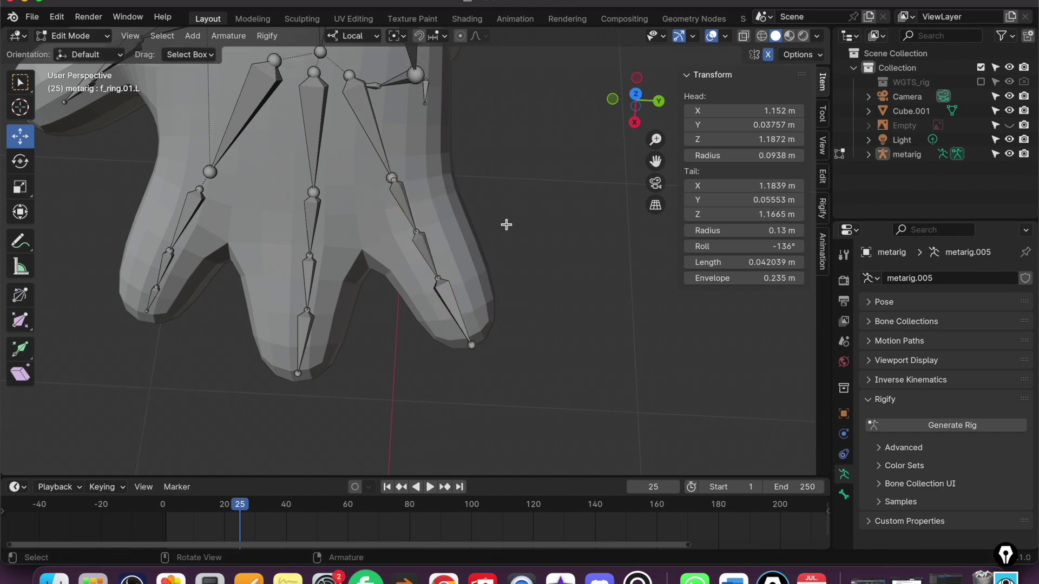
middle_click_drag(394, 178, 368, 278)
left_click_drag(368, 277, 369, 274)
left_click(499, 251)
key("g")
left_click(603, 327)
Zoom out and orbit to a frontal view of the character to check the fitted hand.
mouse_move(603, 327)
middle_mouse_down()
mouse_move(316, 322)
mouse_move(511, 383)
mouse_move(534, 359)
middle_mouse_up()
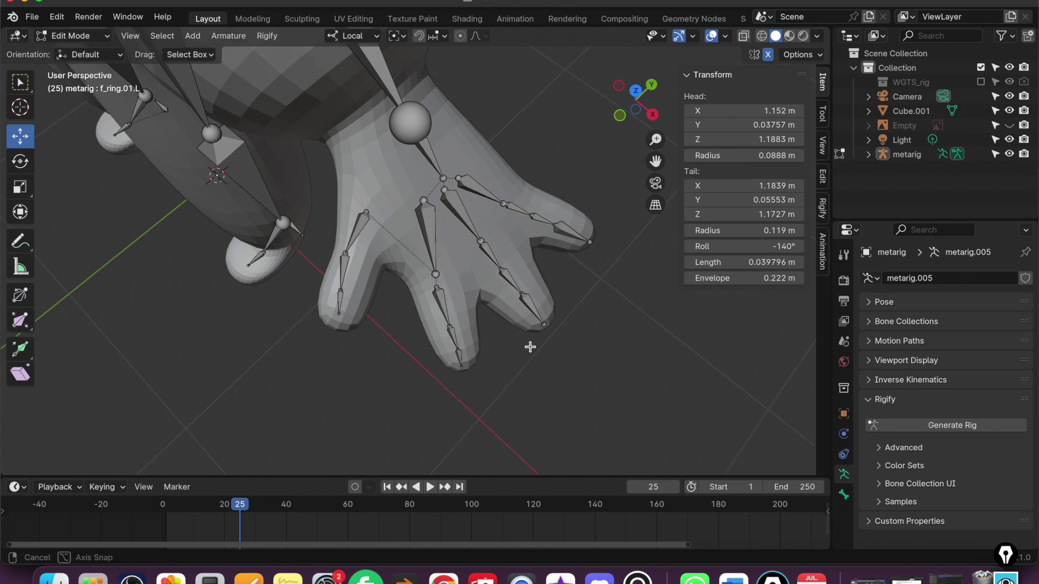
middle_click_drag(622, 322, 622, 321)
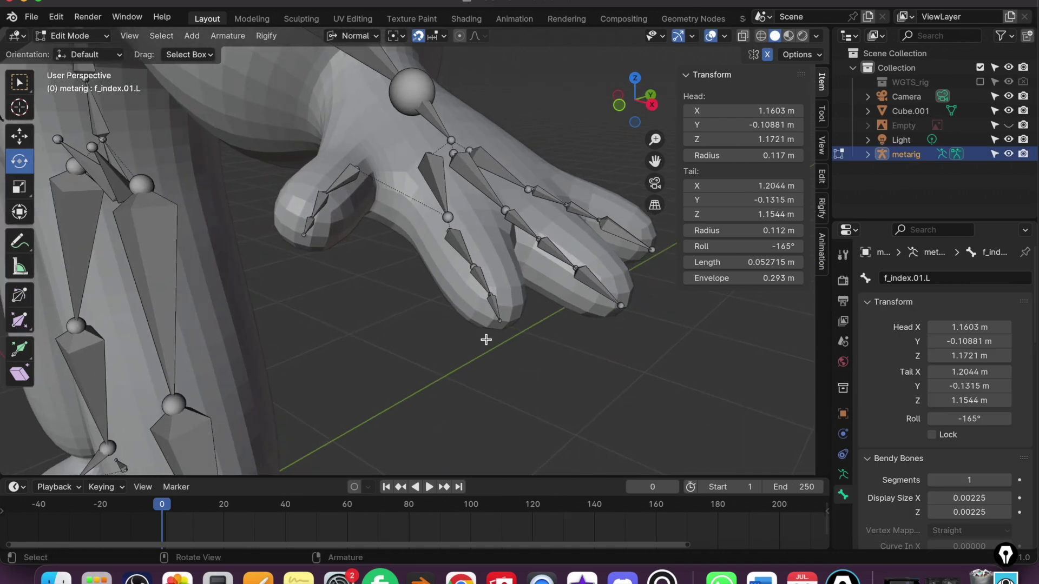
scroll(486, 339, "down", 2)
scroll(482, 343, "down", 2)
scroll(426, 332, "down", 2)
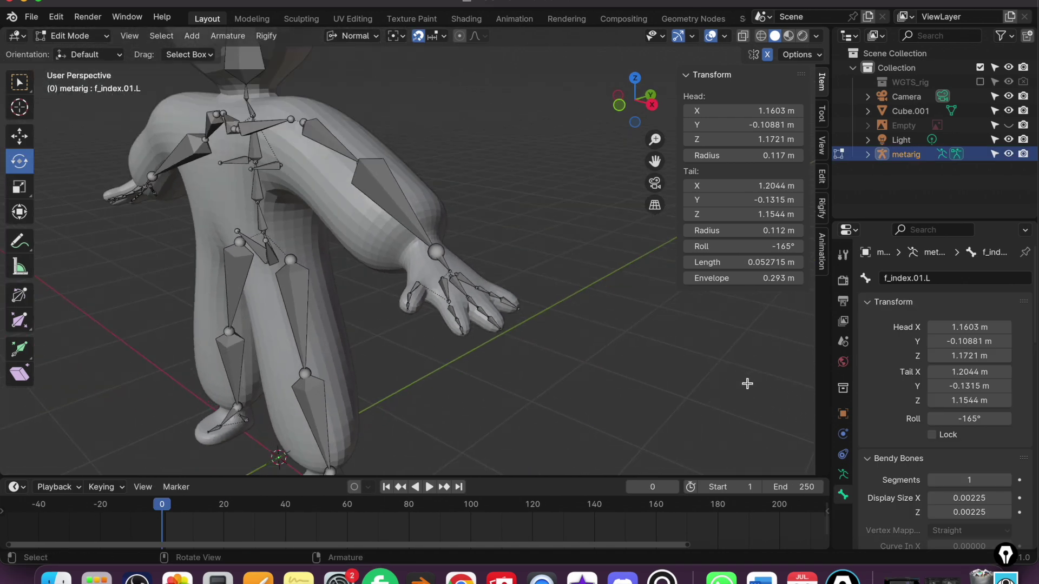
mouse_move(379, 307)
middle_mouse_down()
mouse_move(514, 309)
mouse_move(420, 267)
mouse_move(374, 262)
mouse_move(575, 248)
mouse_move(575, 259)
middle_mouse_up()
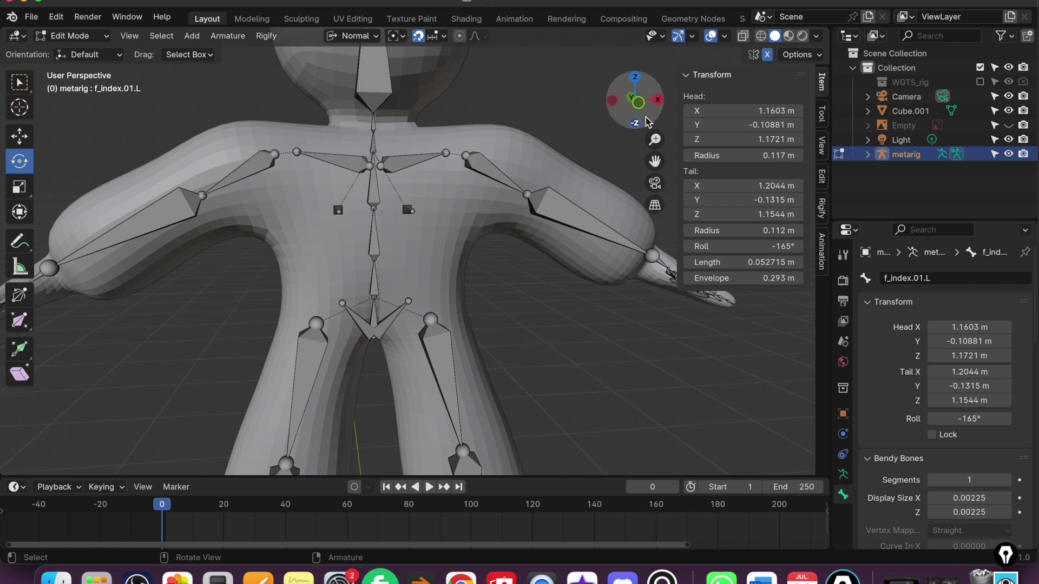
In front view, generate a trial Rigify rig from the metarig.
left_click(636, 101)
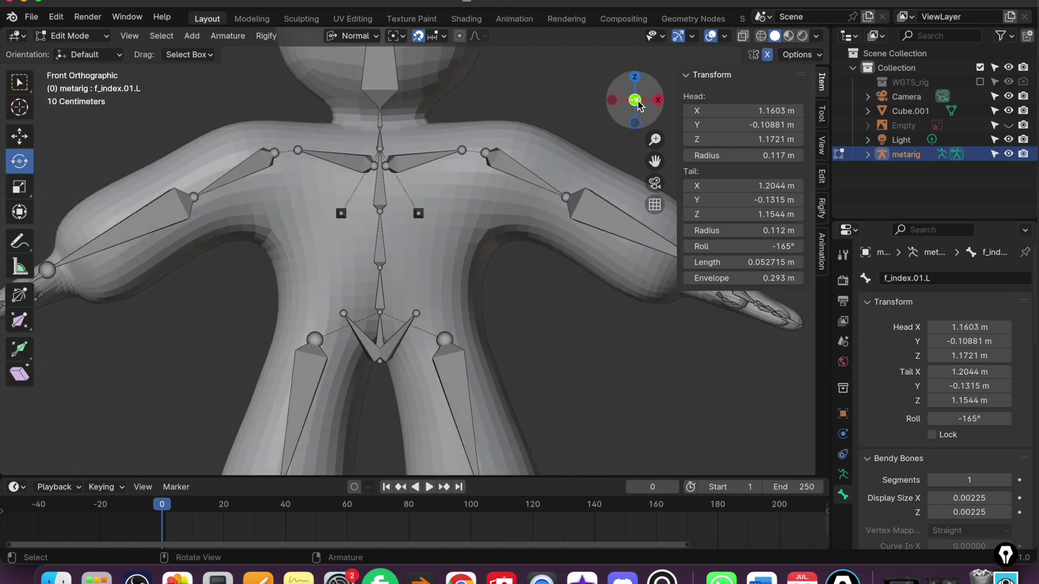
left_click(842, 476)
left_click(900, 406)
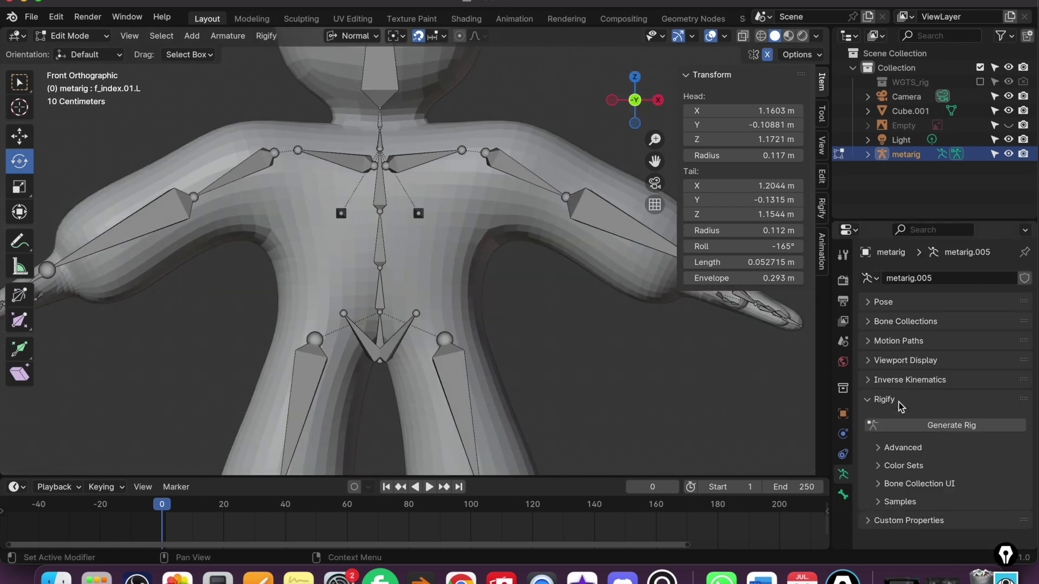
left_click(952, 425)
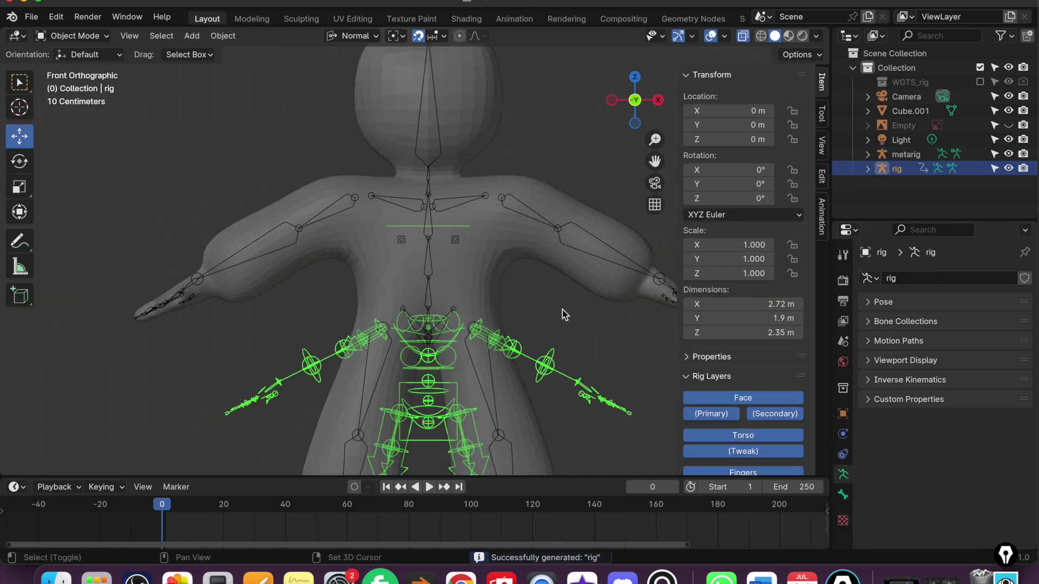
Move the generated rig aside to inspect it, then delete it from the Outliner.
scroll(541, 270, "up", 3)
scroll(511, 216, "up", 2)
middle_click_drag(512, 198, 515, 182, "shift")
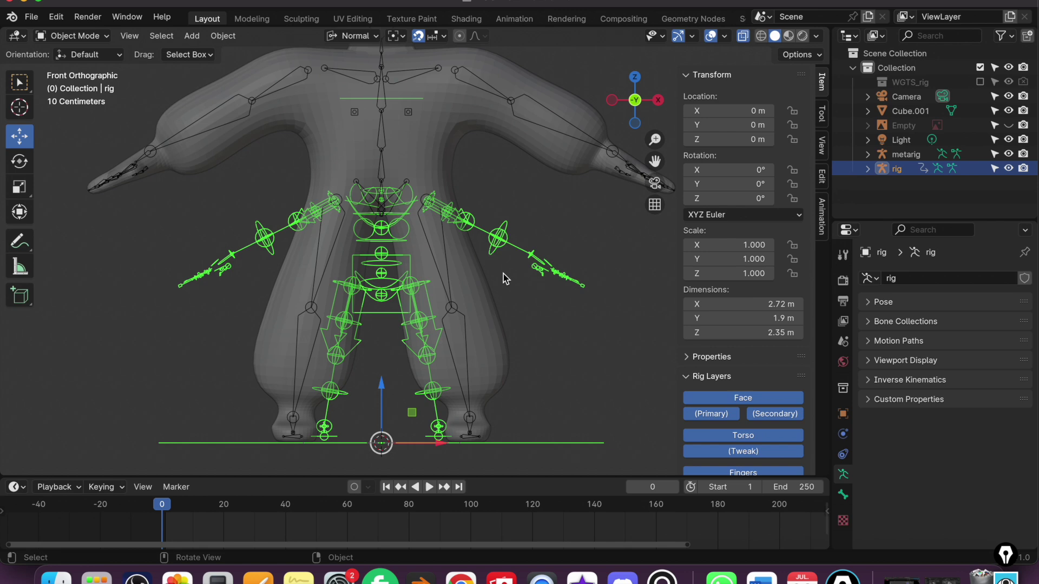
middle_click_drag(412, 441, 412, 417)
left_click_drag(411, 428, 546, 379)
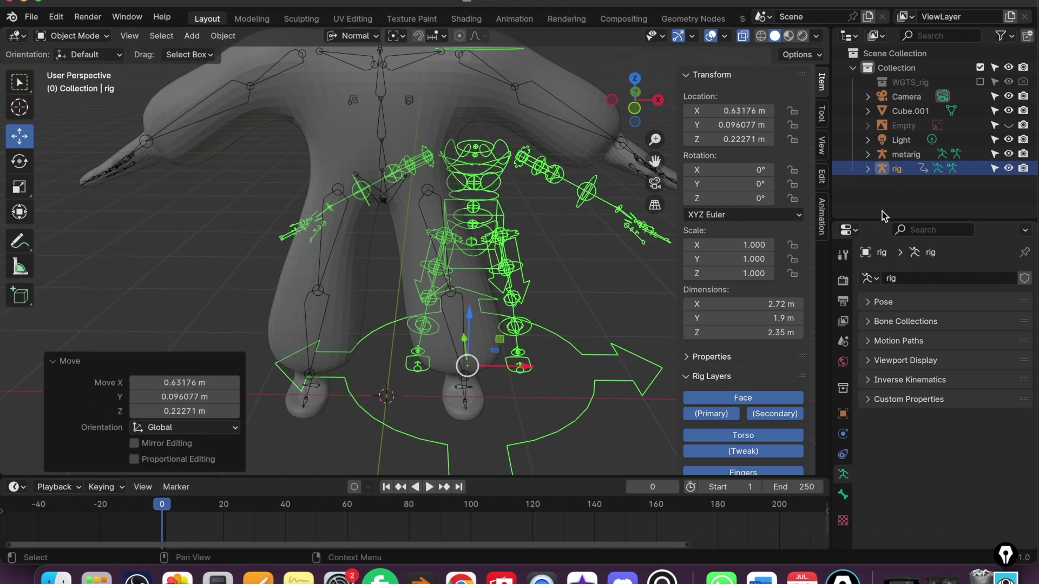
right_click(903, 171)
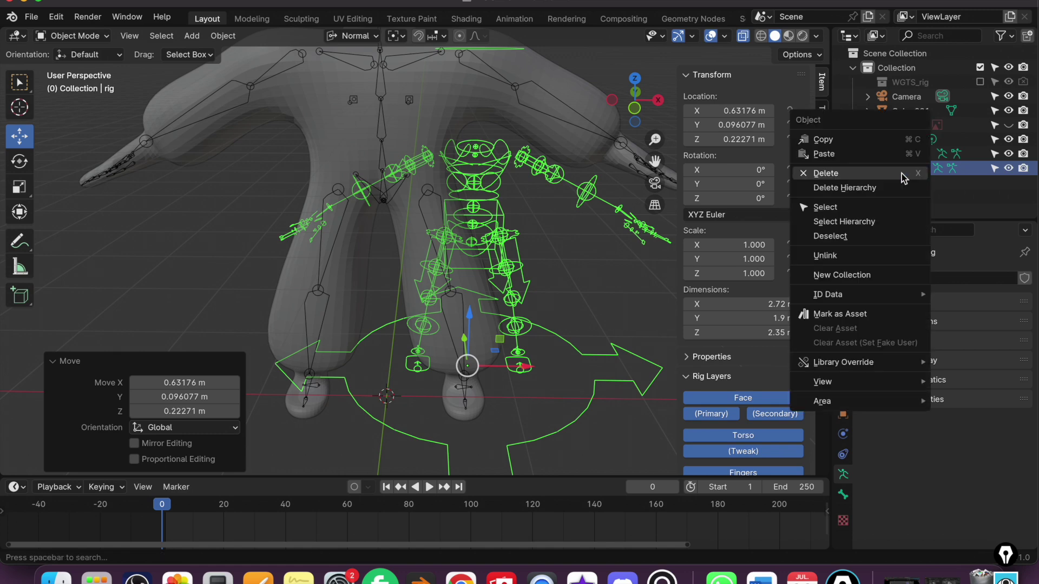
left_click(901, 173)
mouse_move(563, 293)
middle_mouse_down()
mouse_move(556, 239)
mouse_move(548, 283)
mouse_move(563, 292)
mouse_move(521, 304)
mouse_move(523, 347)
middle_mouse_up()
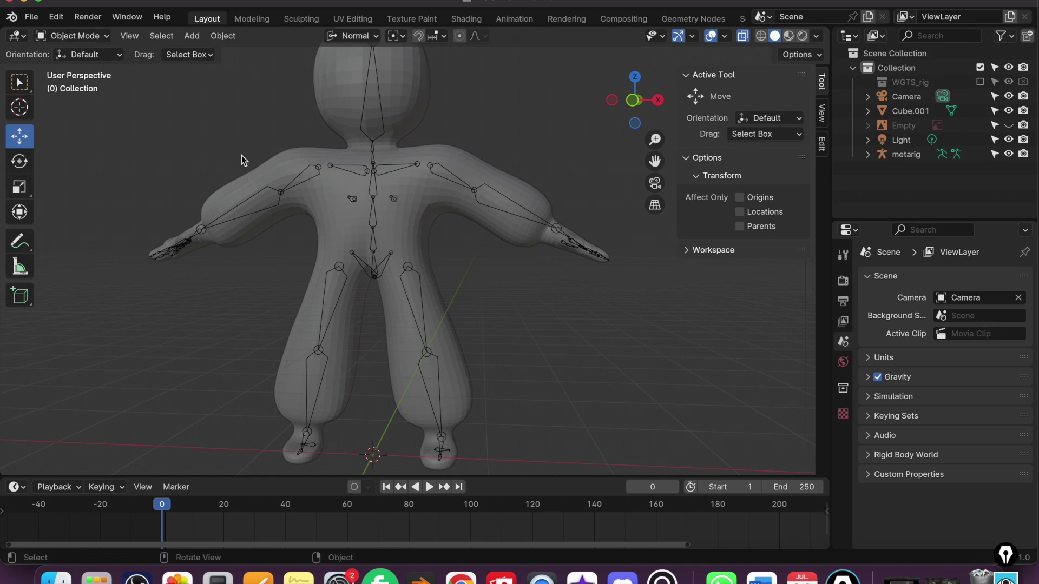
Apply All Transforms to the metarig so its 1.545 scale becomes 1.000, then generate a new rig.
left_click(904, 155)
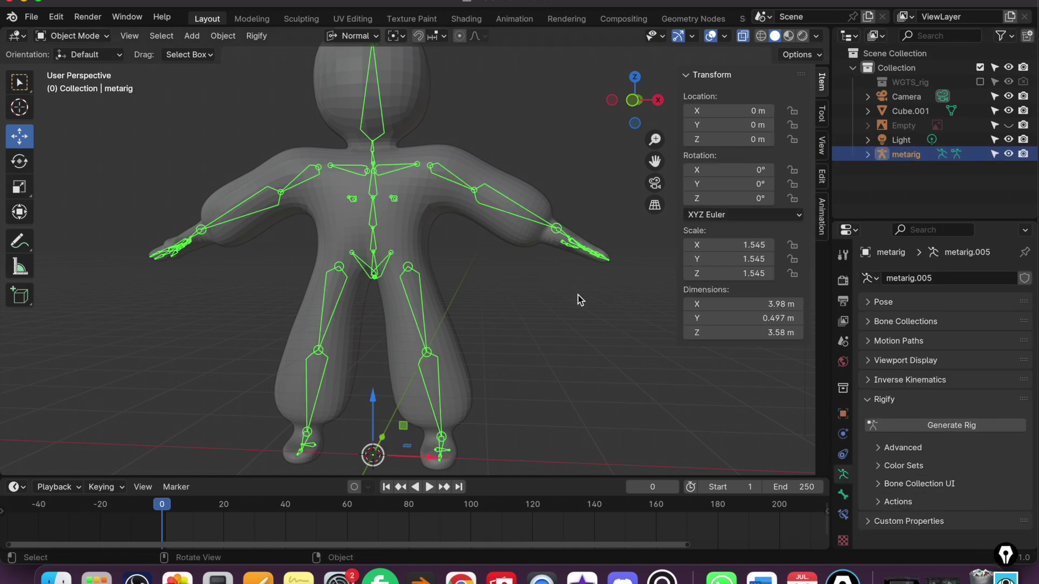
mouse_move(595, 278)
middle_mouse_down()
mouse_move(577, 304)
mouse_move(601, 294)
middle_mouse_up()
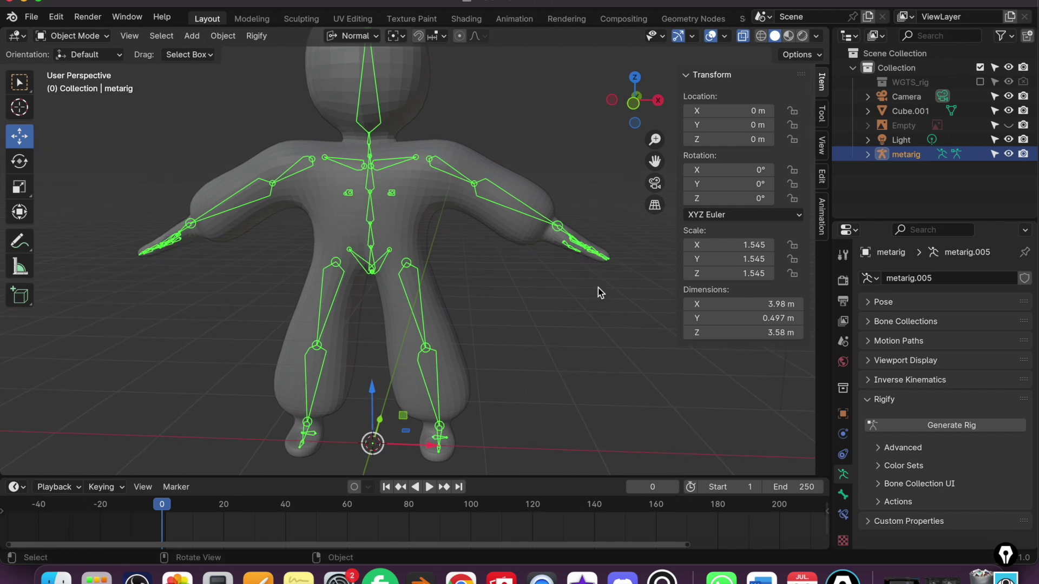
key("ctrl+a")
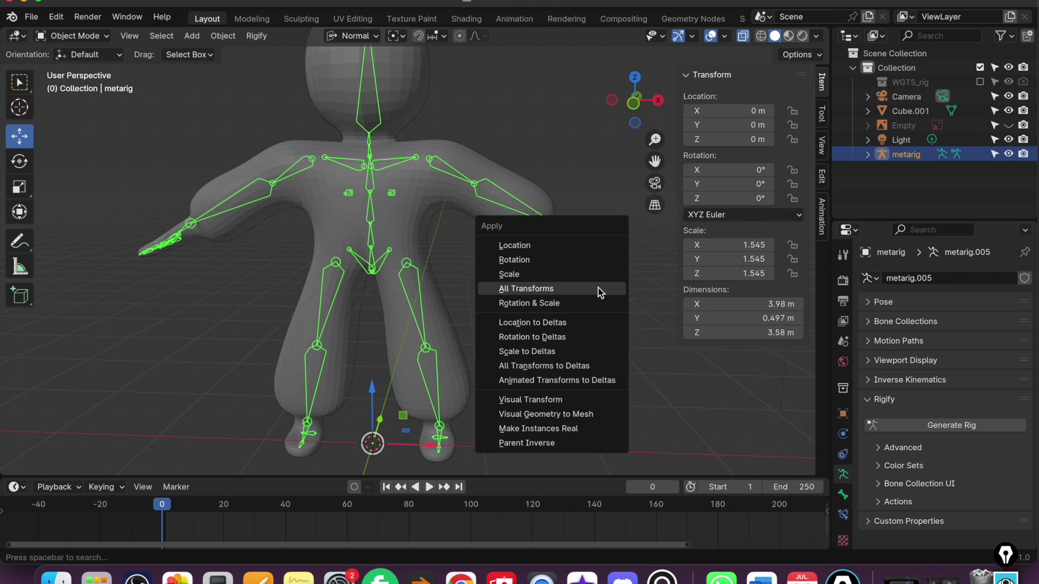
right_click(598, 287)
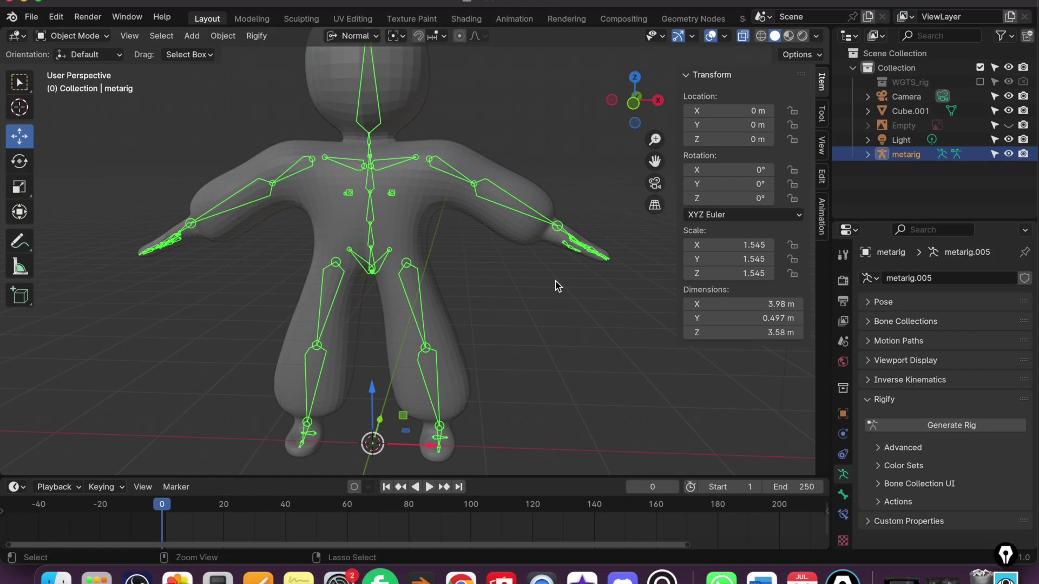
key("ctrl+a")
left_click(635, 331)
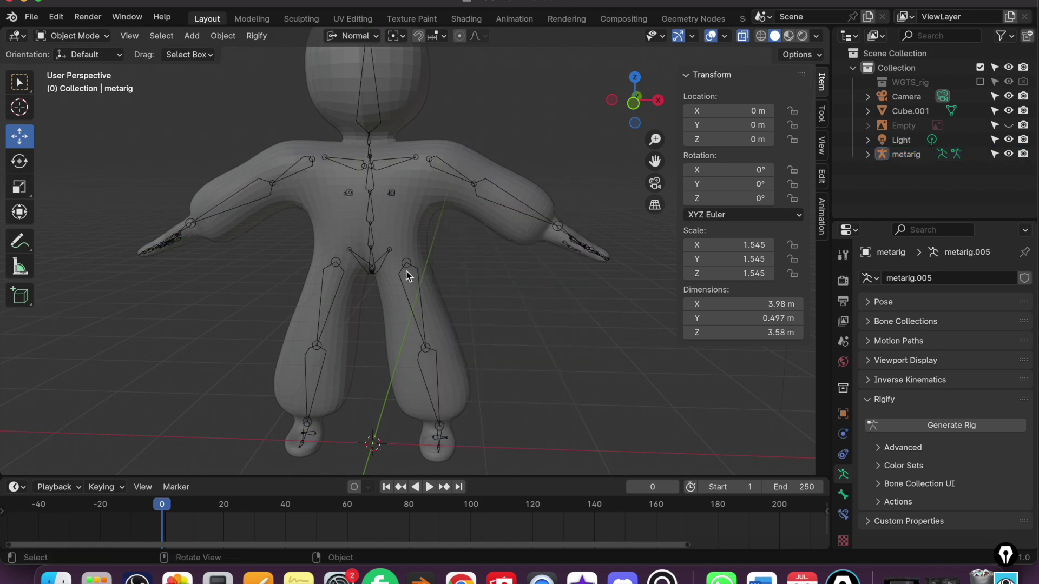
left_click(408, 275)
key("ctrl+a")
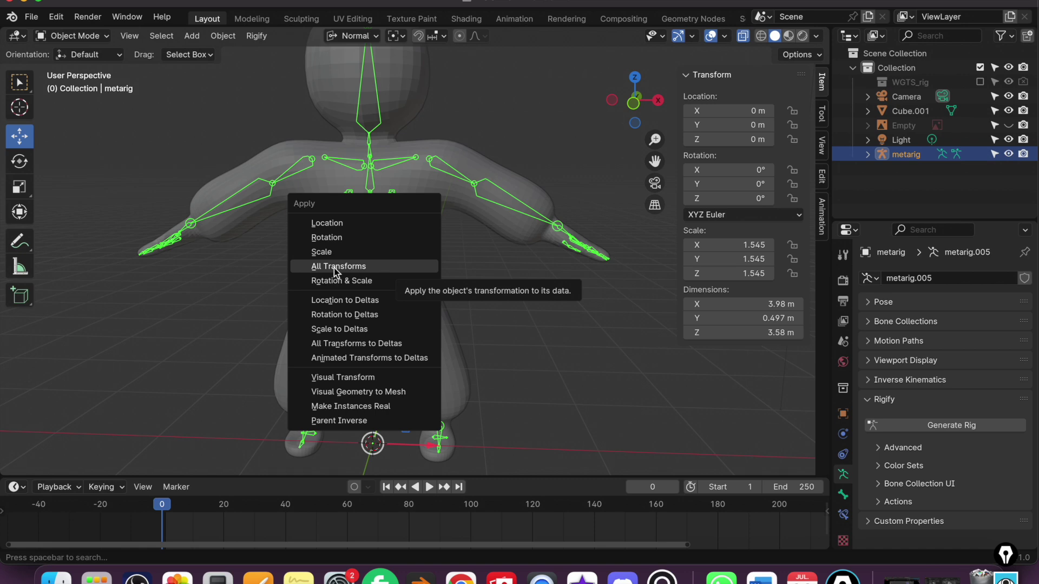
left_click(335, 269)
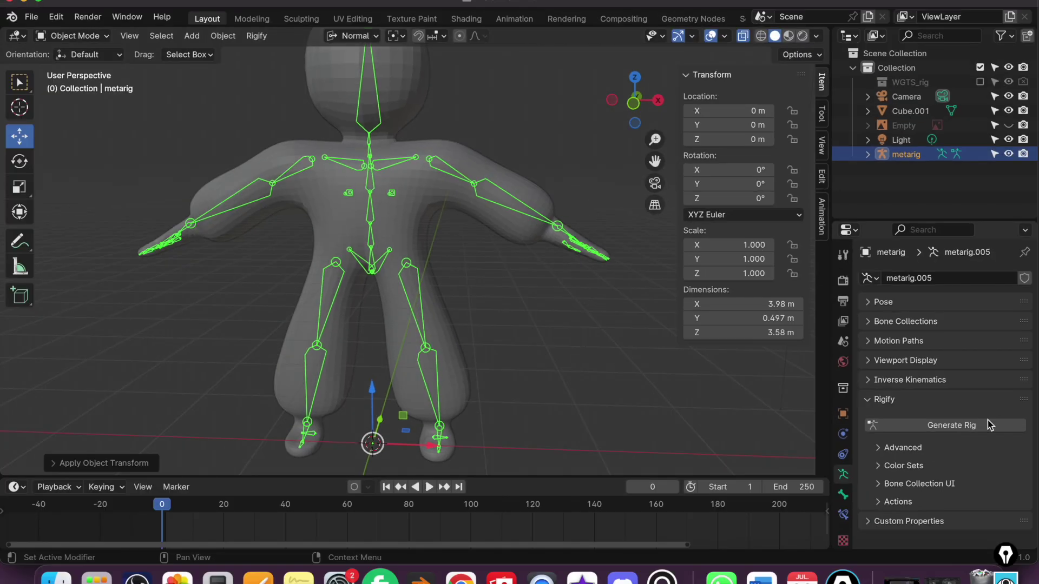
left_click(978, 423)
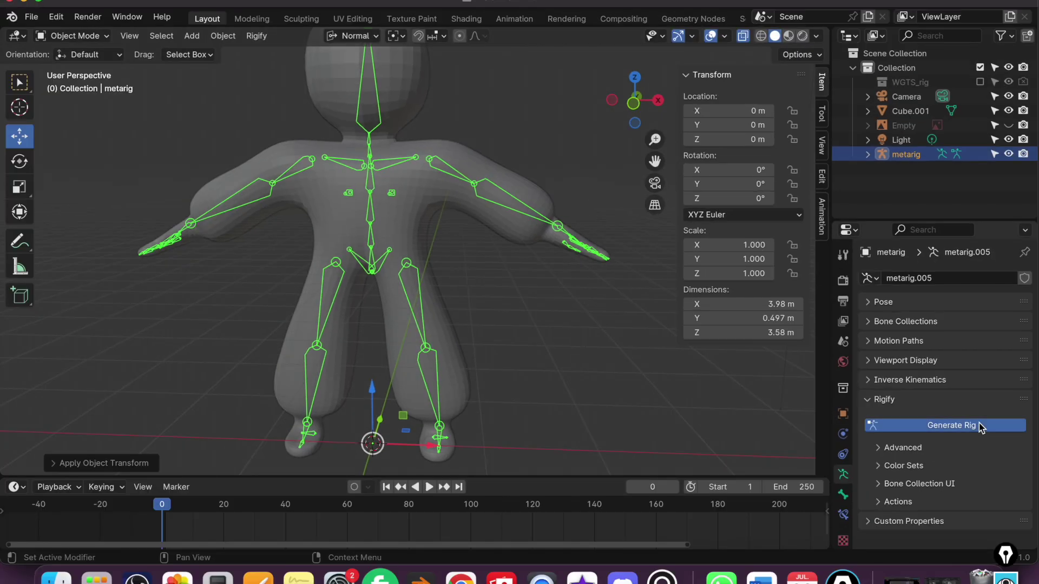
Select the newly generated rig and save the file incrementally as CONI9.blend.
scroll(547, 330, "down", 4)
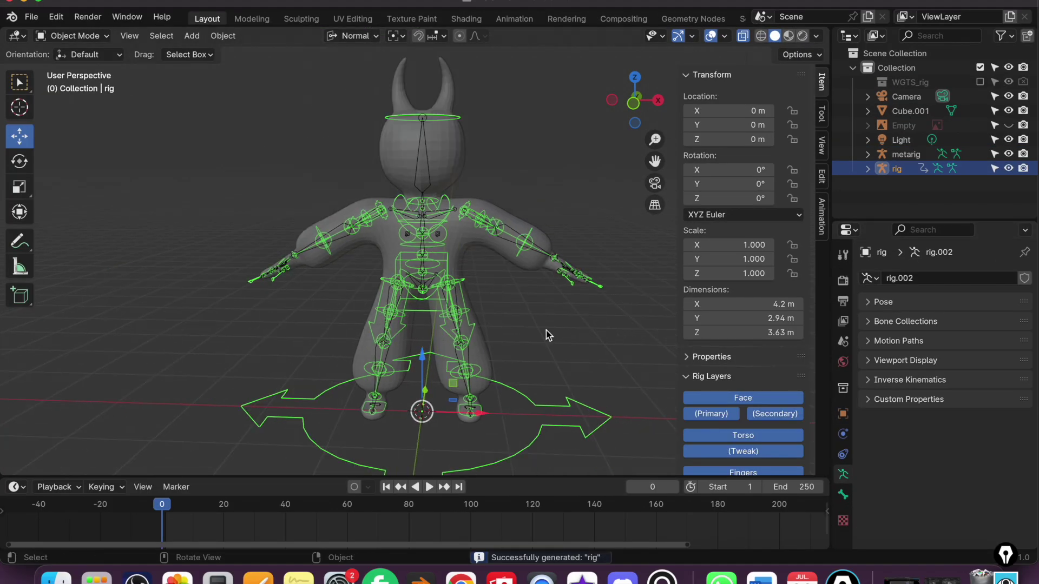
mouse_move(531, 325)
middle_mouse_down()
mouse_move(502, 327)
mouse_move(544, 327)
middle_mouse_up()
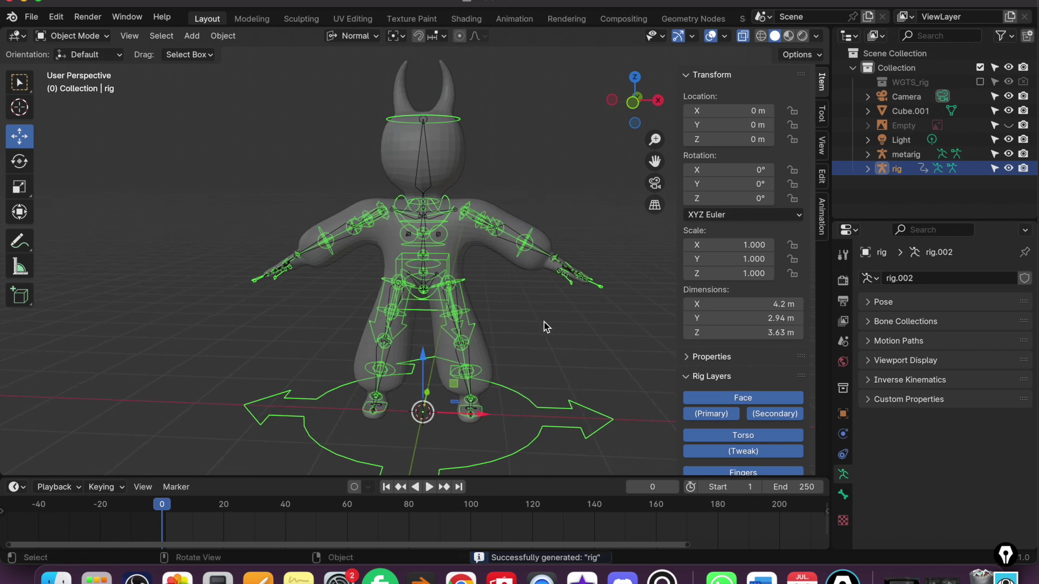
left_click(935, 189)
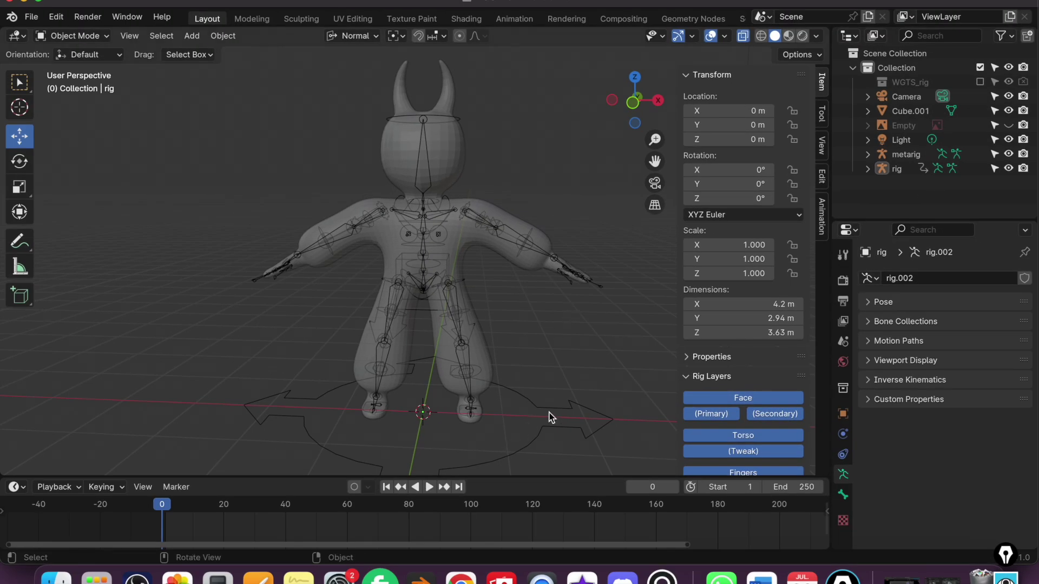
left_click(551, 410)
middle_click_drag(438, 430, 563, 338)
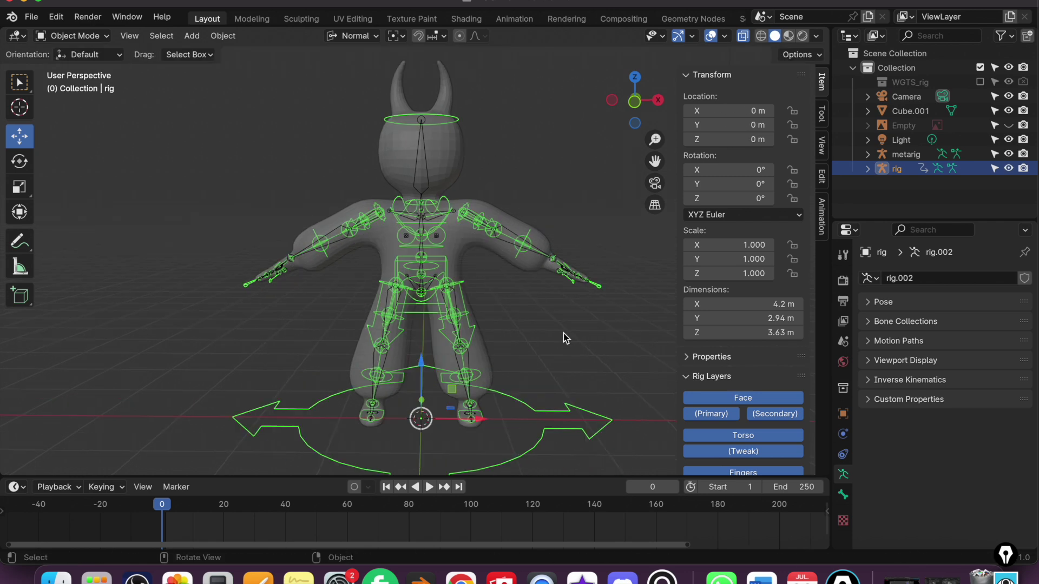
left_click(30, 17)
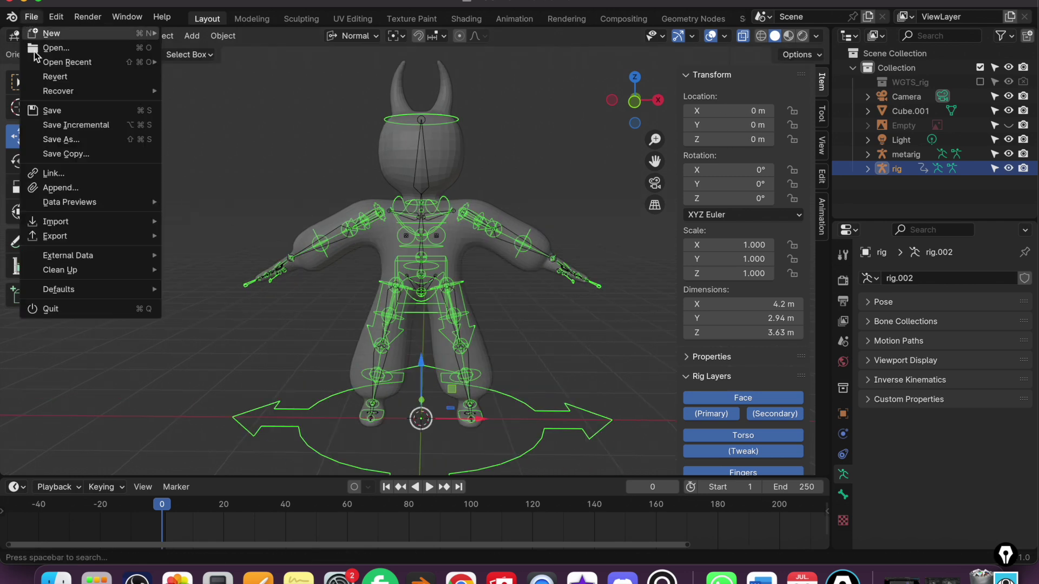
left_click(91, 125)
mouse_move(546, 307)
middle_mouse_down()
mouse_move(572, 299)
mouse_move(560, 301)
middle_mouse_up()
scroll(756, 286, "down", 5)
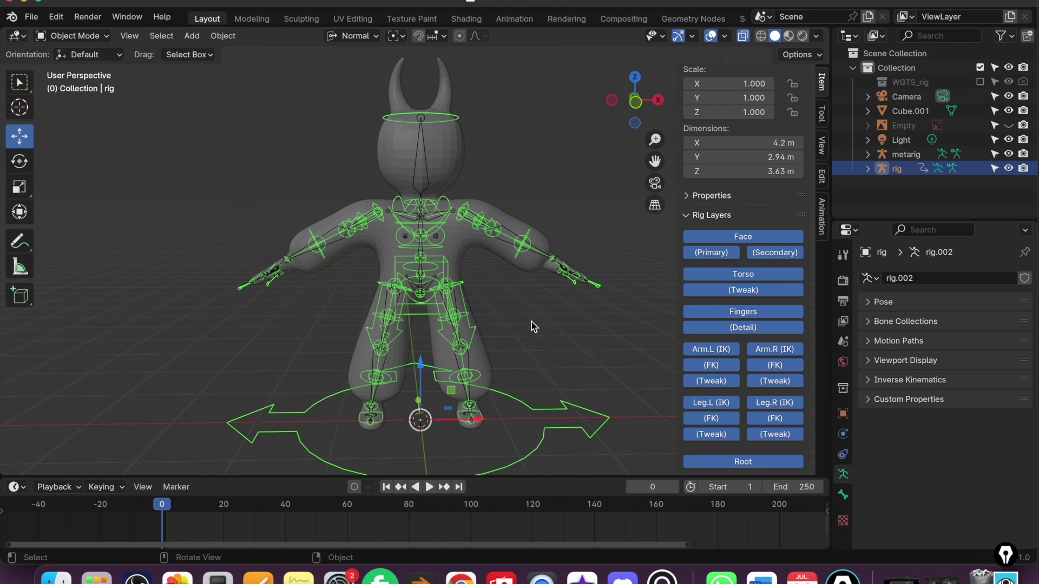
left_click(522, 338)
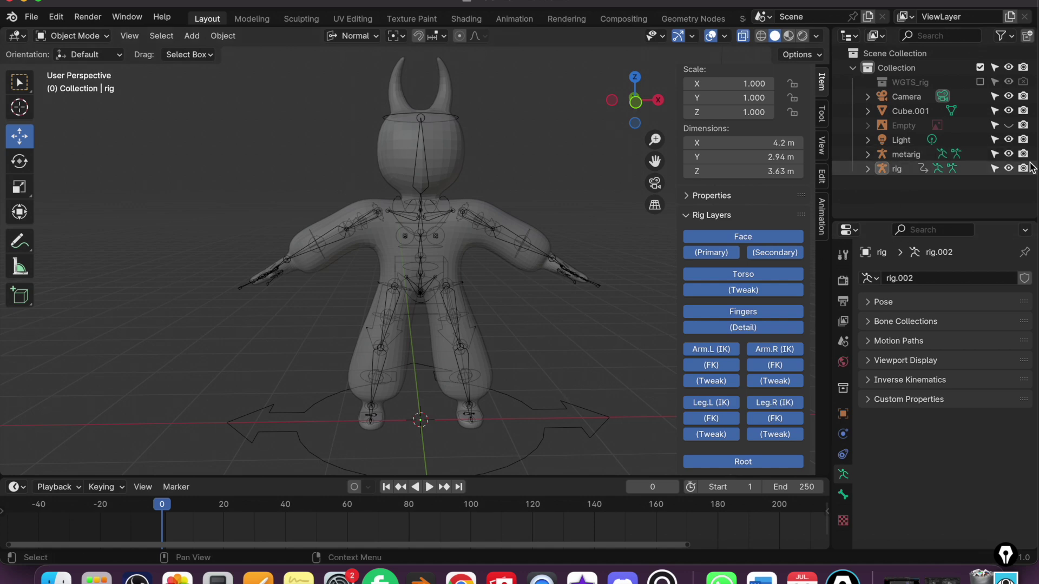
Hide the metarig and select the character mesh.
left_click(1010, 154)
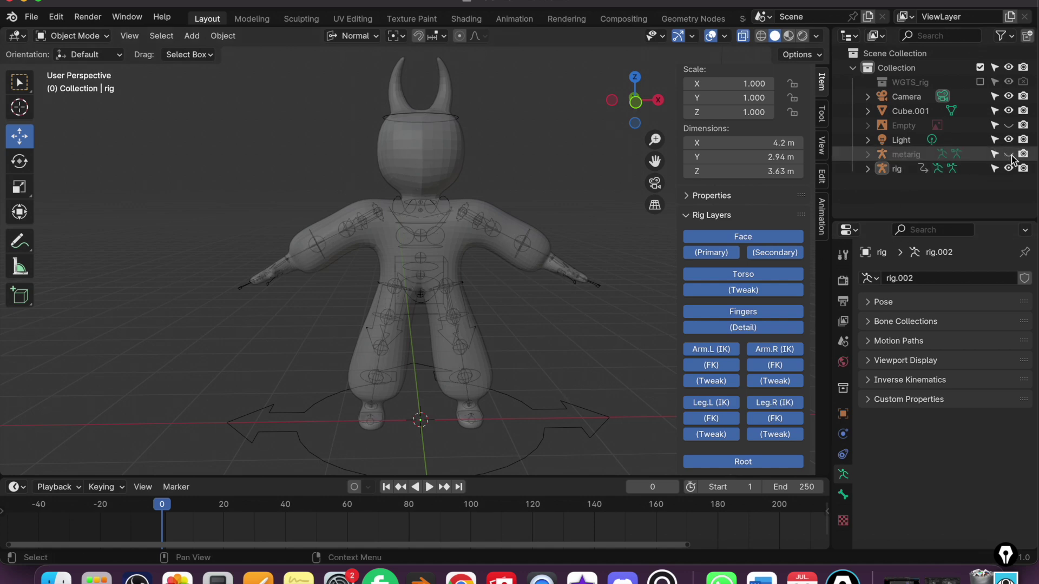
left_click(567, 411)
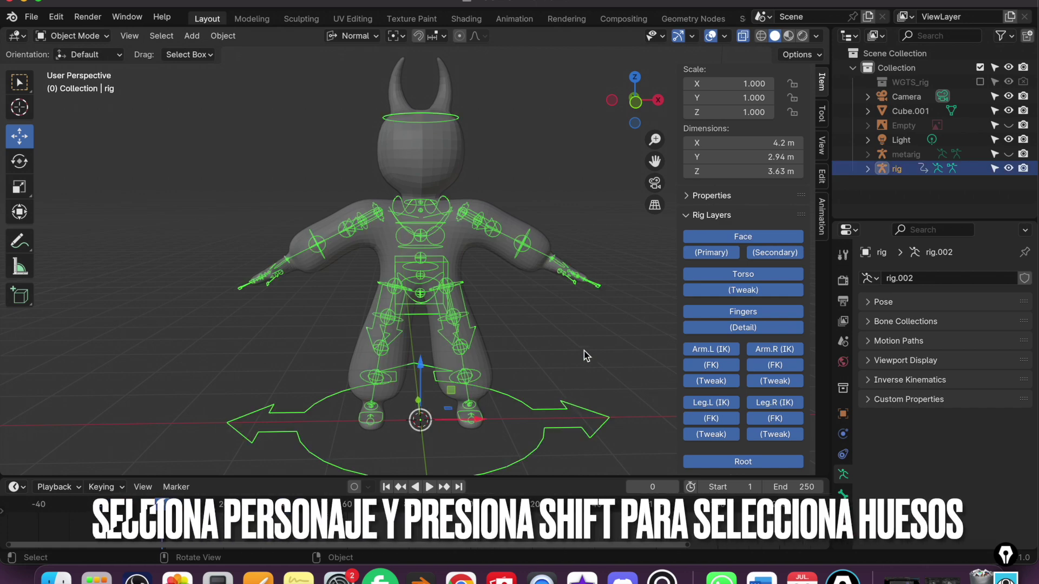
left_click(582, 352)
scroll(528, 372, "up", 1)
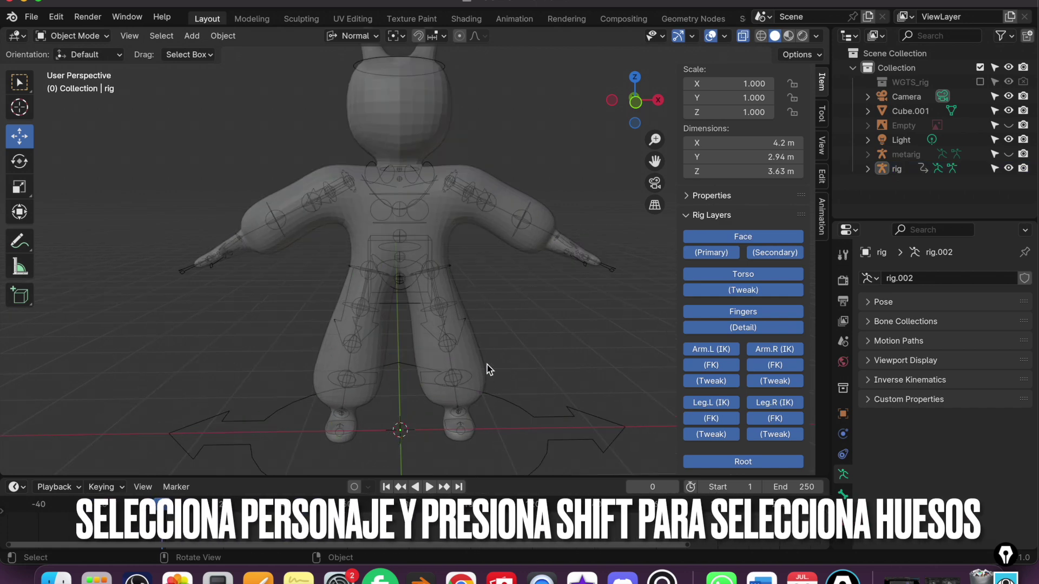
left_click(487, 361)
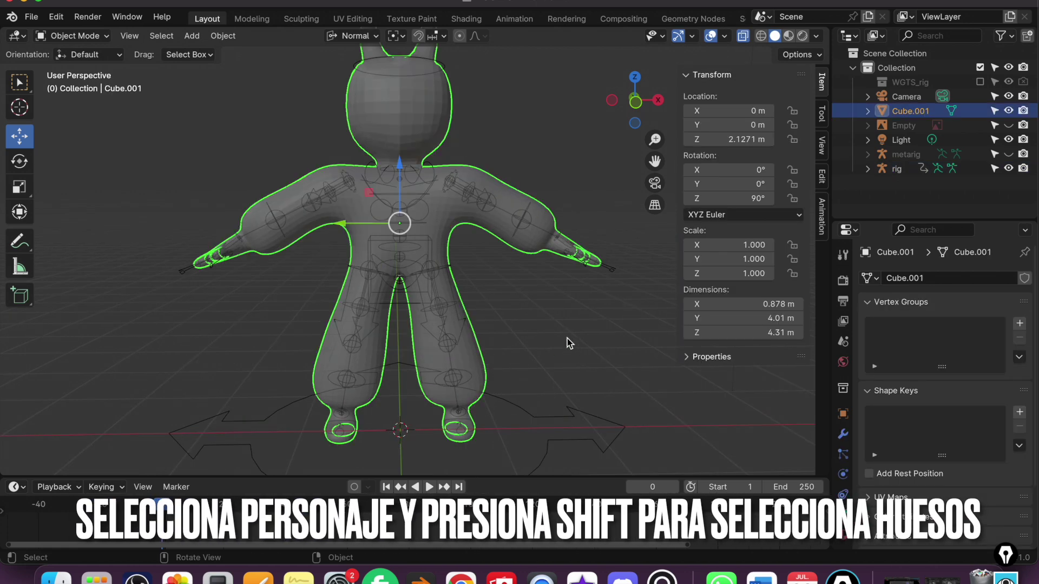
Parent the mesh to the generated rig with Armature Deform With Automatic Weights.
left_click(564, 421, "shift")
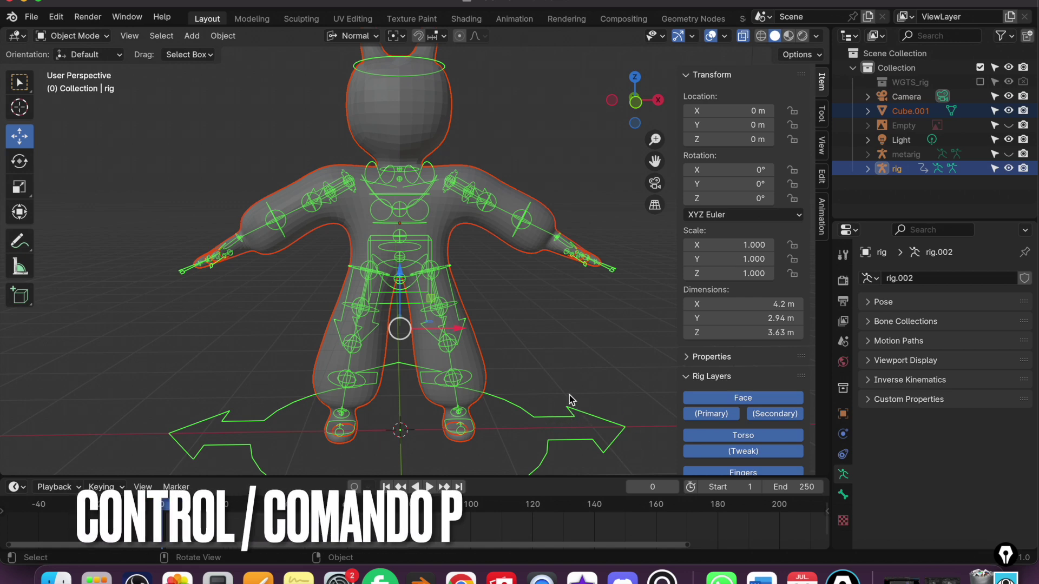
key("ctrl+p")
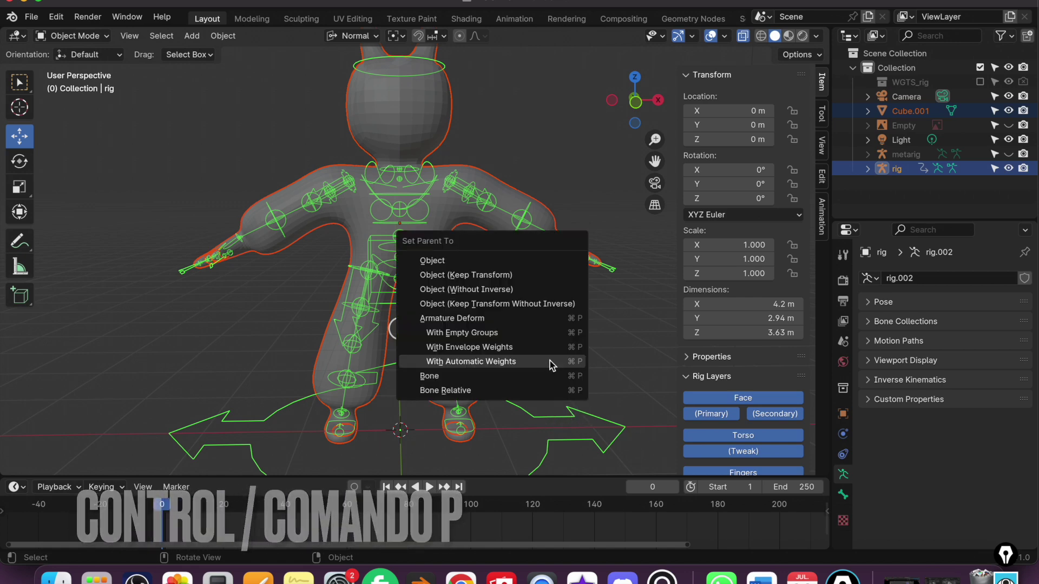
key("Return")
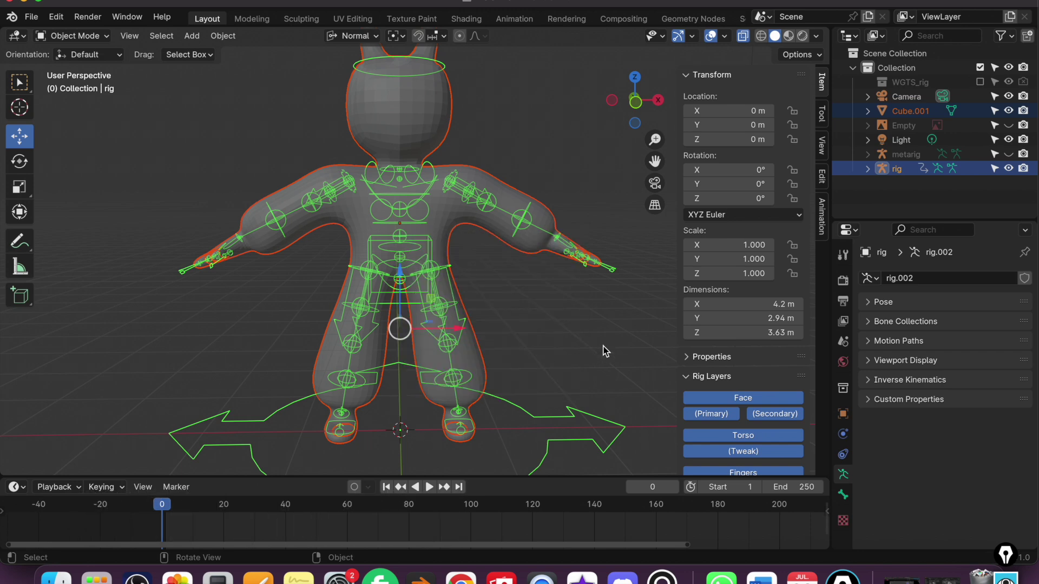
key("ctrl+p")
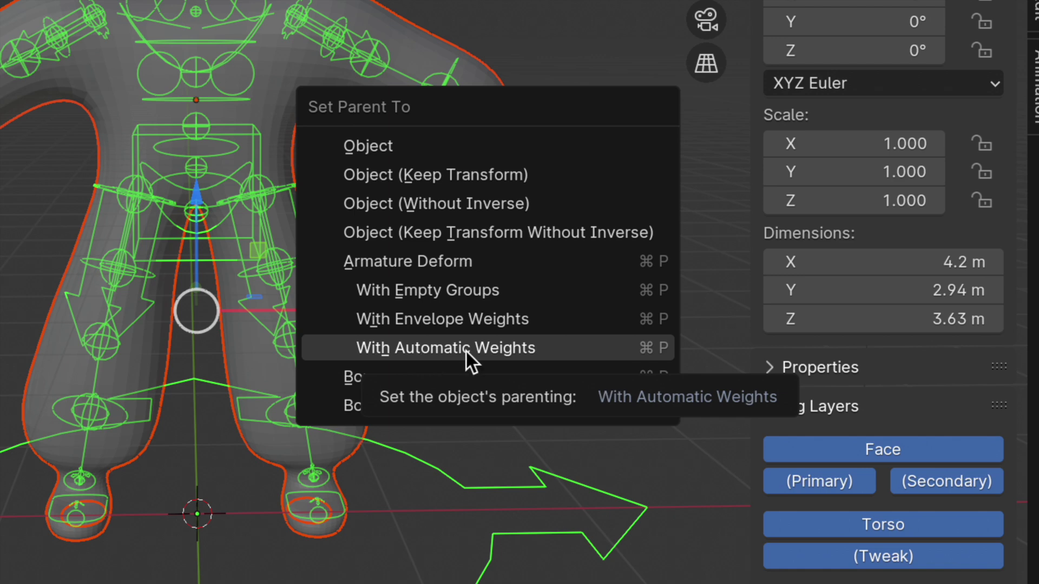
left_click(505, 348)
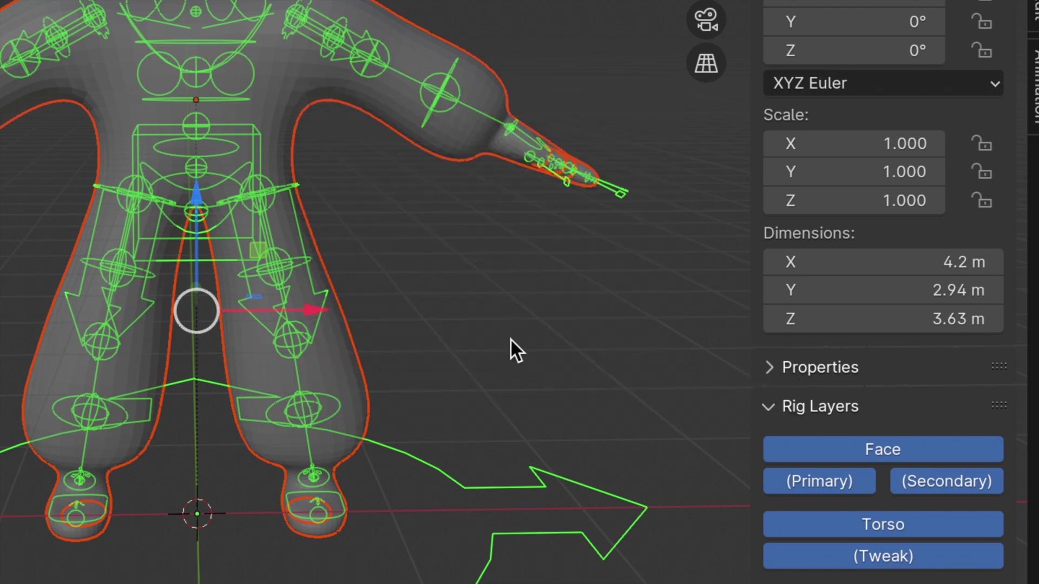
scroll(510, 339, "down", 5)
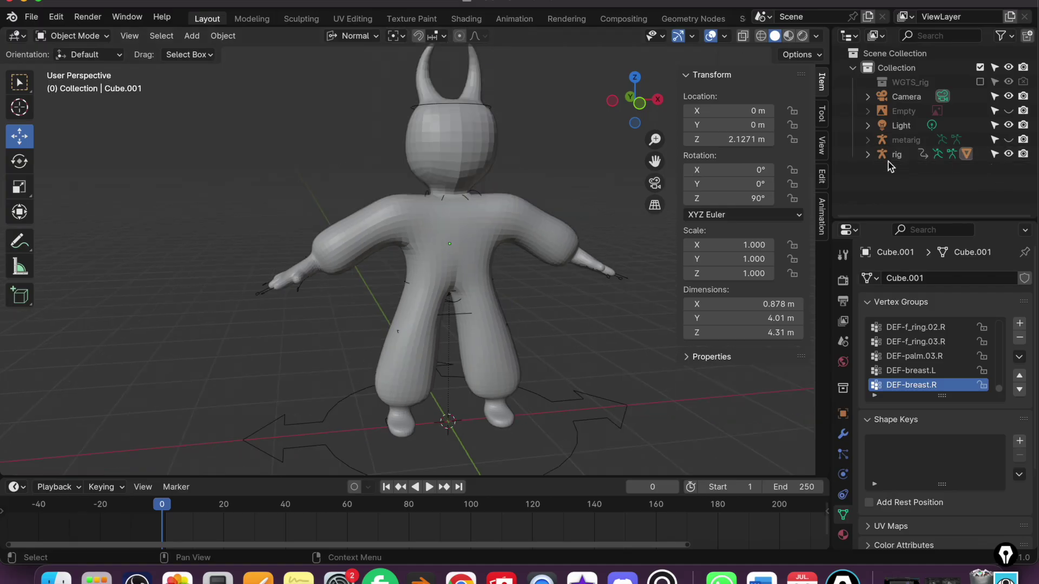
Turn on In Front display so the rig's bones show over the mesh.
left_click(893, 156)
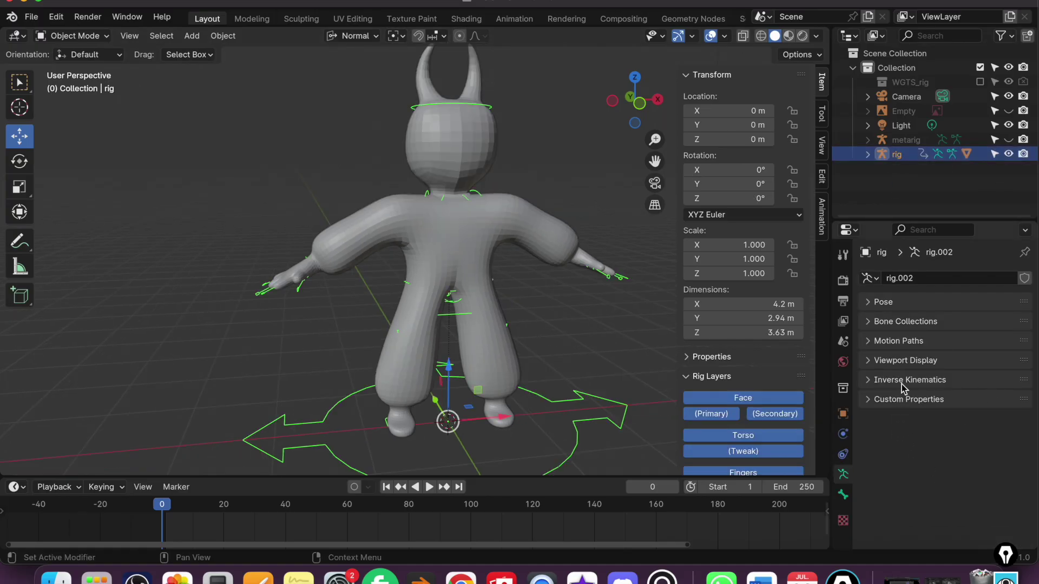
left_click(902, 363)
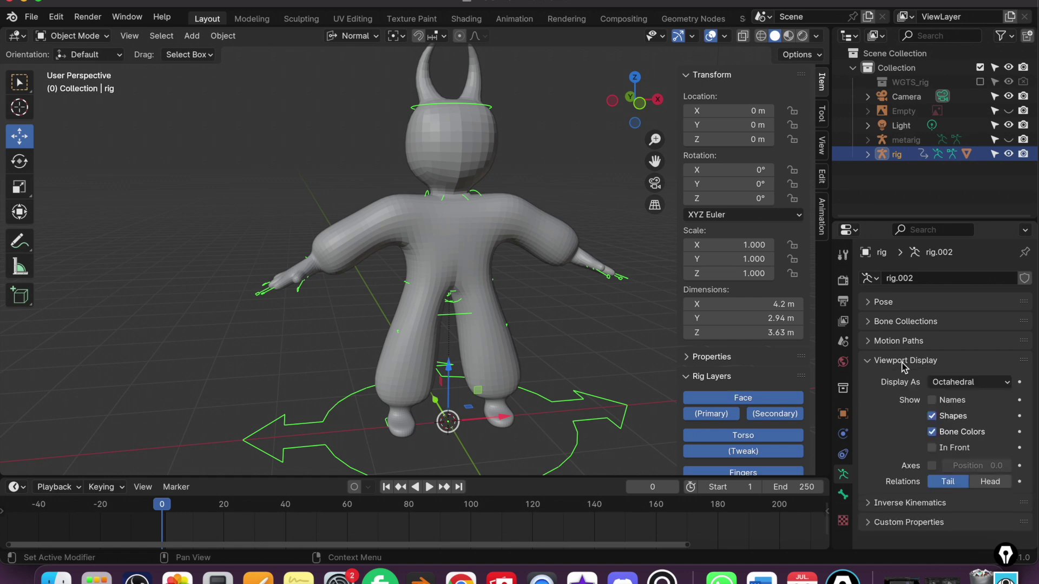
left_click(952, 450)
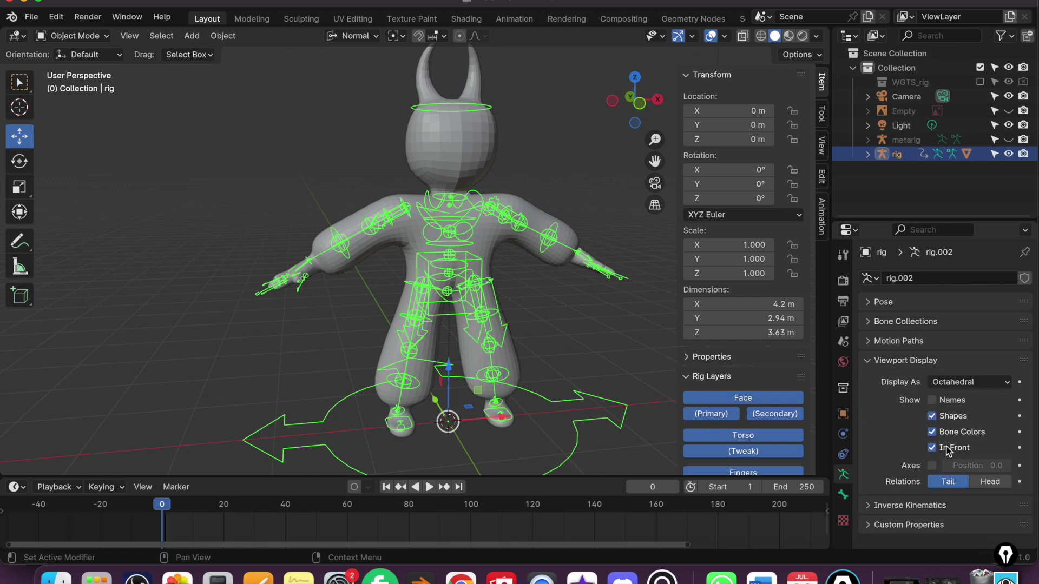
scroll(741, 352, "down", 5)
scroll(442, 246, "up", 5)
Switch the rig into Pose Mode.
left_click(92, 37)
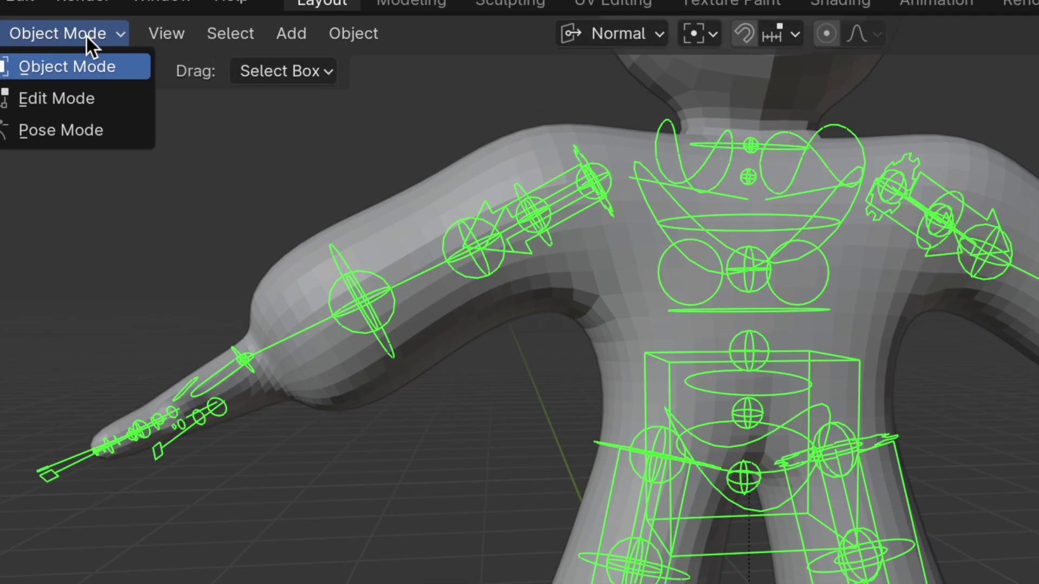
left_click(16, 36)
left_click(122, 36)
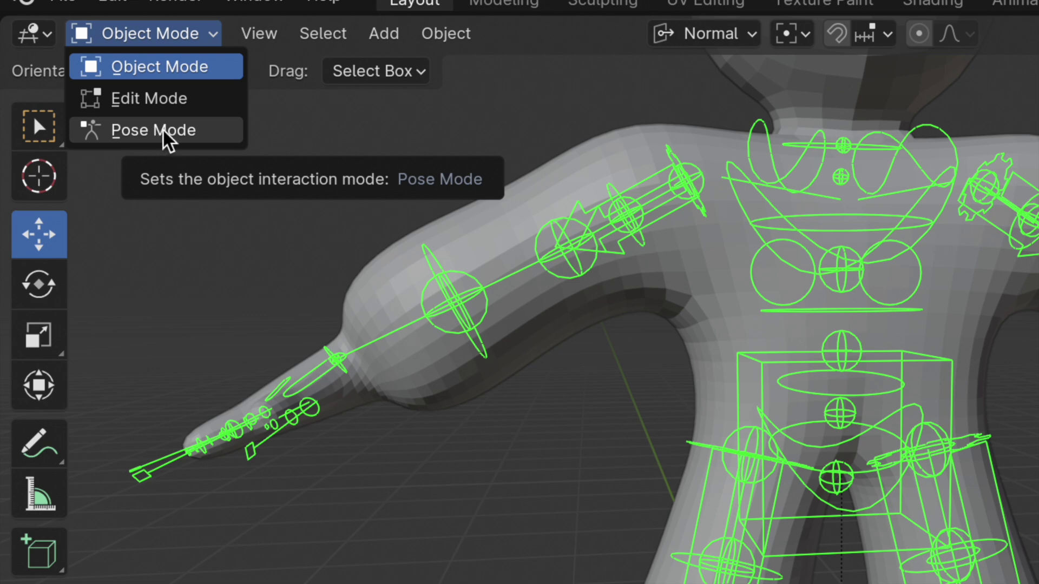
left_click(169, 140)
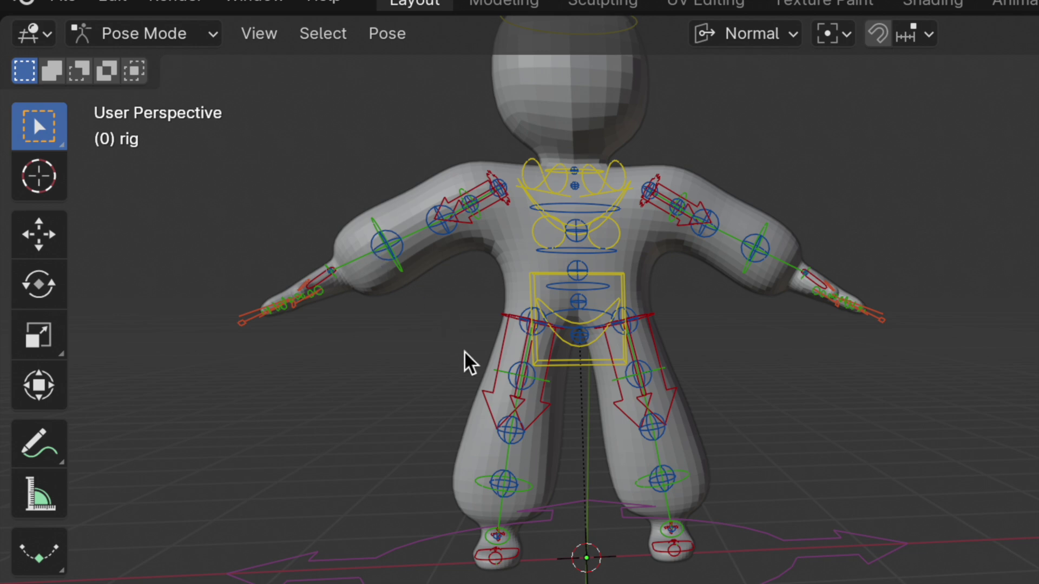
scroll(464, 364, "down", 1)
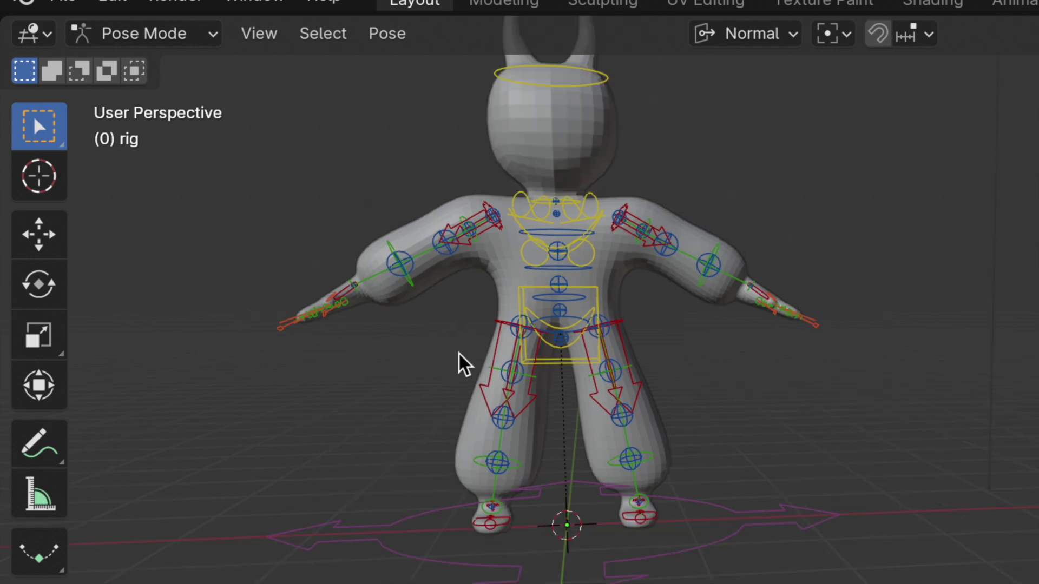
Lower the torso control into a crouch, raise hand_ik.R and move foot_ik.L.
left_click(580, 361)
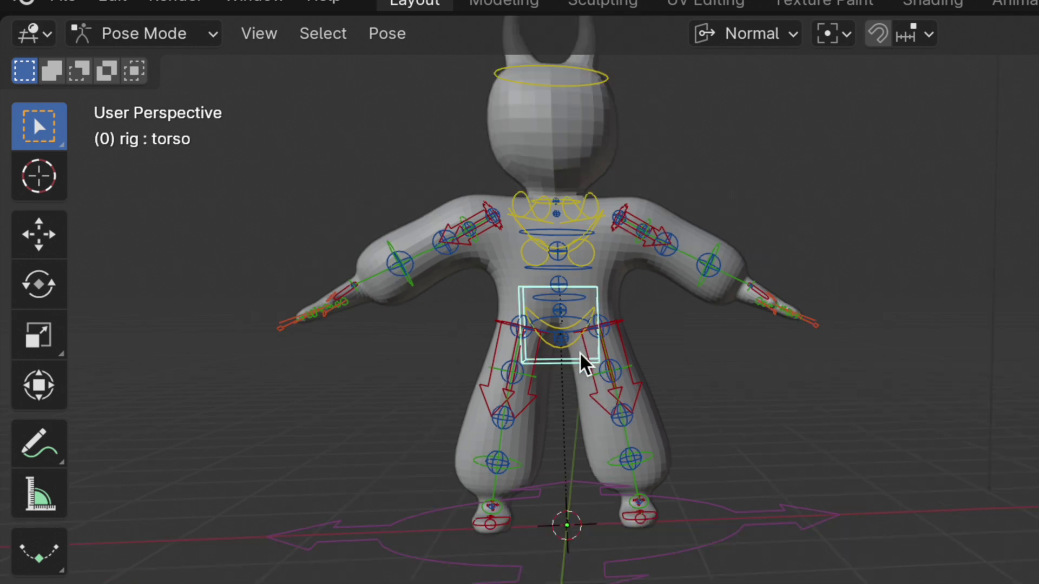
left_click(43, 235)
mouse_move(563, 343)
left_mouse_down()
mouse_move(561, 357)
mouse_move(610, 368)
mouse_move(575, 362)
left_mouse_up()
mouse_move(383, 329)
middle_mouse_down()
mouse_move(498, 366)
mouse_move(367, 308)
middle_mouse_up()
left_click(363, 311)
mouse_move(362, 304)
left_mouse_down()
mouse_move(370, 227)
mouse_move(399, 268)
mouse_move(329, 205)
mouse_move(364, 193)
left_mouse_up()
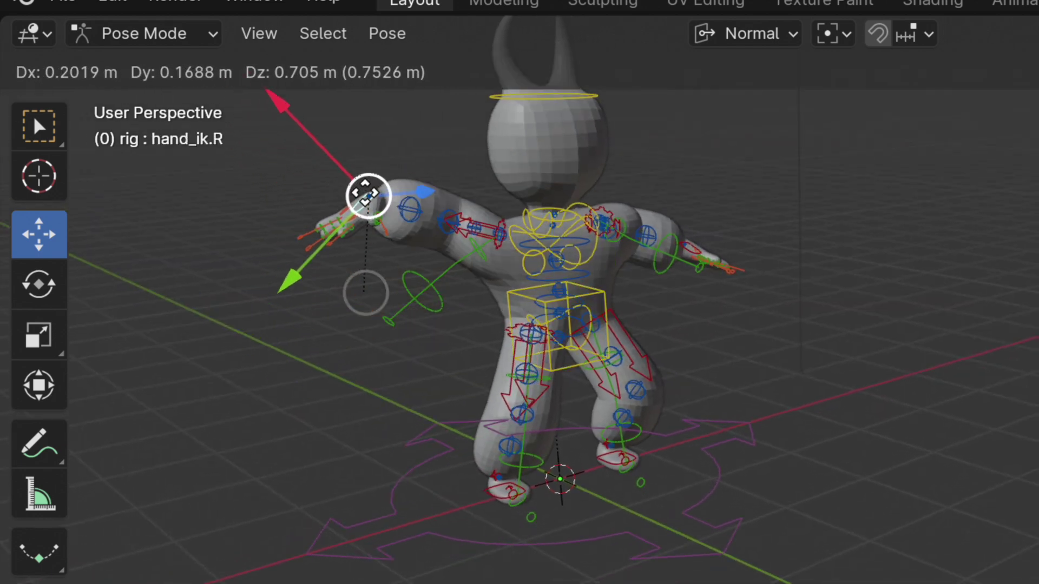
mouse_move(684, 317)
middle_mouse_down()
mouse_move(595, 313)
mouse_move(754, 516)
middle_mouse_up()
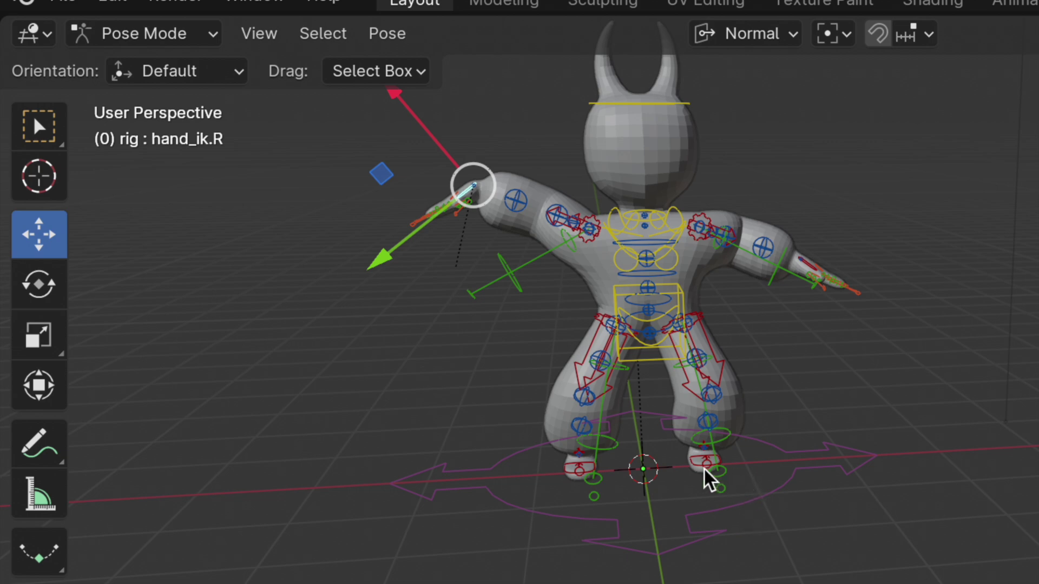
mouse_move(696, 468)
left_mouse_down()
mouse_move(809, 410)
mouse_move(811, 431)
mouse_move(816, 401)
mouse_move(821, 428)
left_mouse_up()
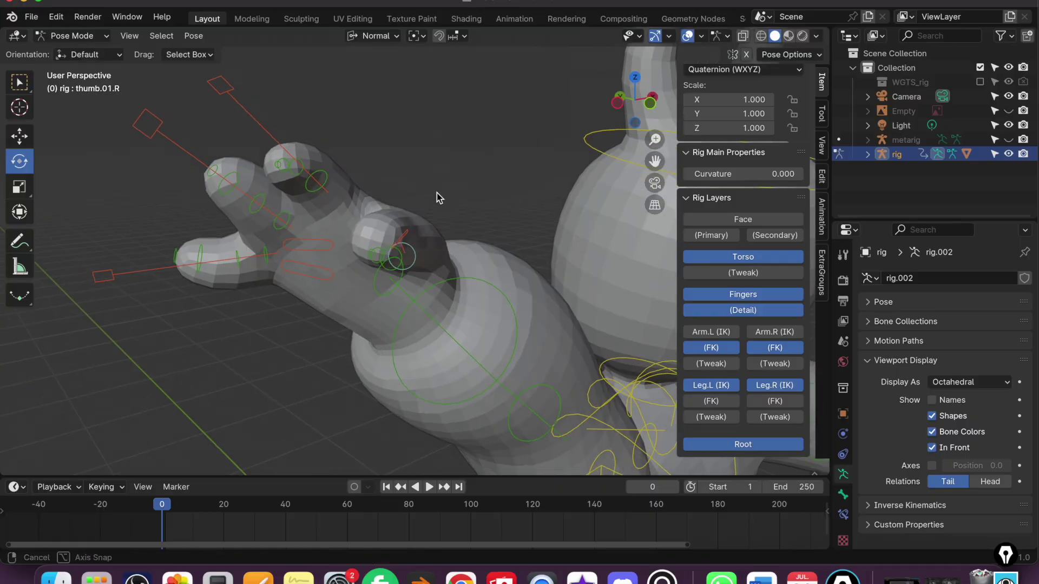
Rotate the right thumb.01.R bone and the right upper arm FK control.
mouse_move(436, 193)
middle_mouse_down()
mouse_move(409, 218)
mouse_move(449, 187)
mouse_move(530, 290)
mouse_move(283, 213)
mouse_move(493, 306)
mouse_move(503, 227)
mouse_move(437, 275)
mouse_move(491, 204)
mouse_move(524, 265)
mouse_move(435, 251)
middle_mouse_up()
scroll(492, 306, "down", 4)
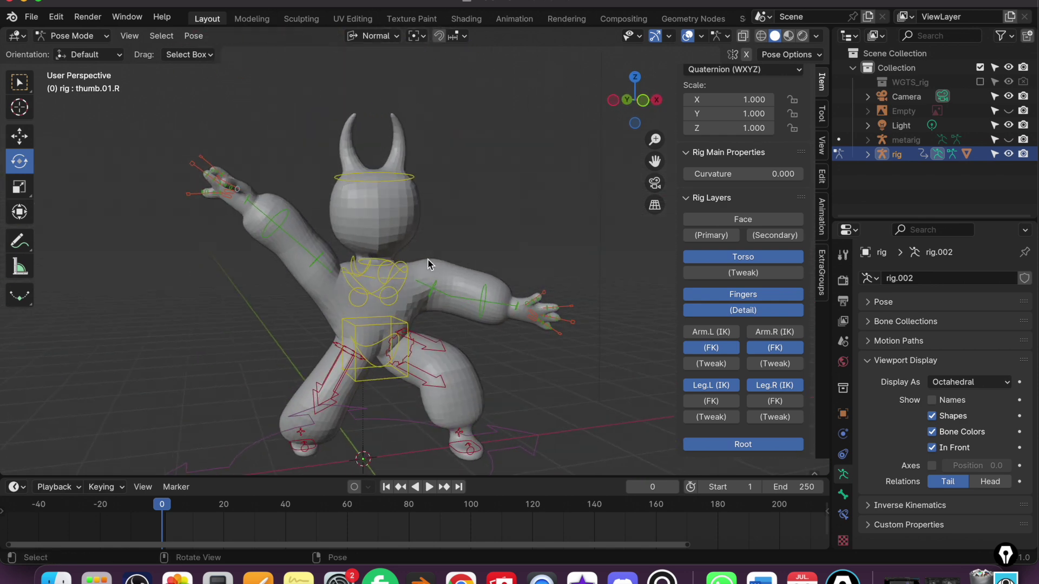
left_click(309, 264)
mouse_move(302, 265)
left_mouse_down()
mouse_move(294, 292)
mouse_move(314, 266)
left_mouse_up()
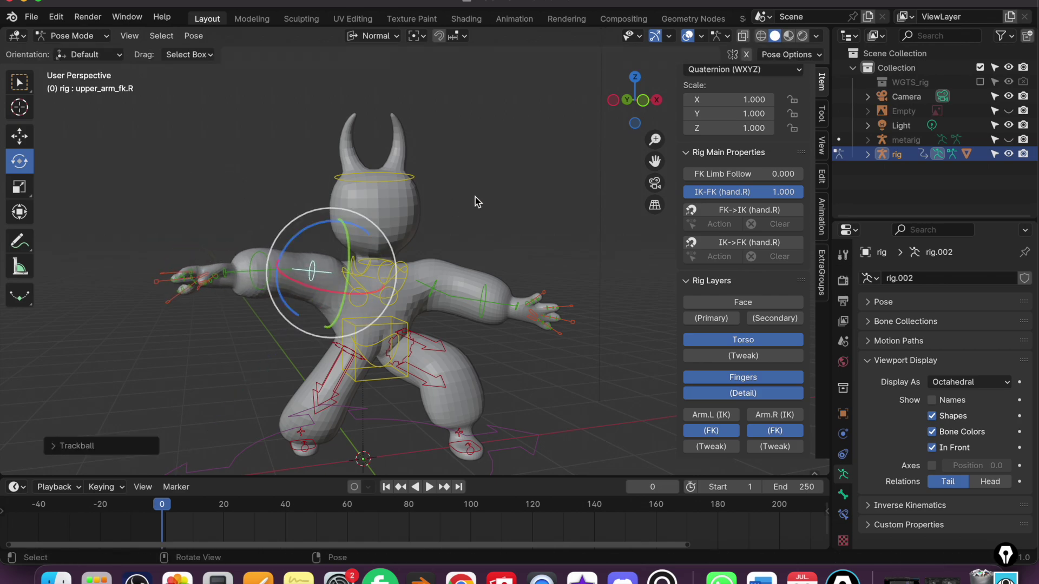